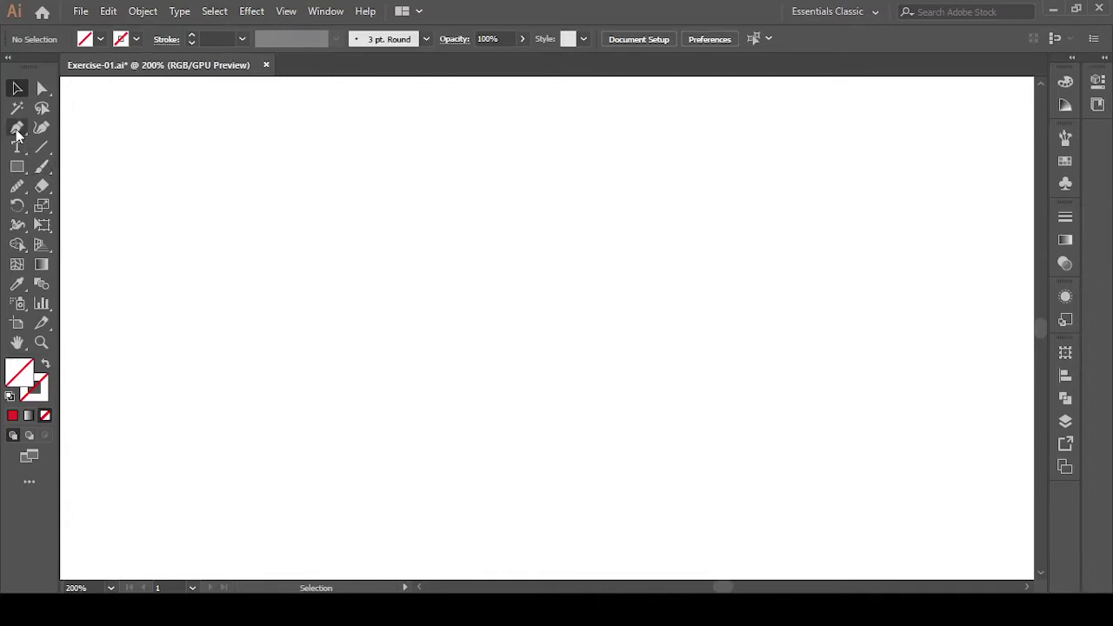
Place the Screenshot_3 VANS image onto the artboard.
left_click(80, 12)
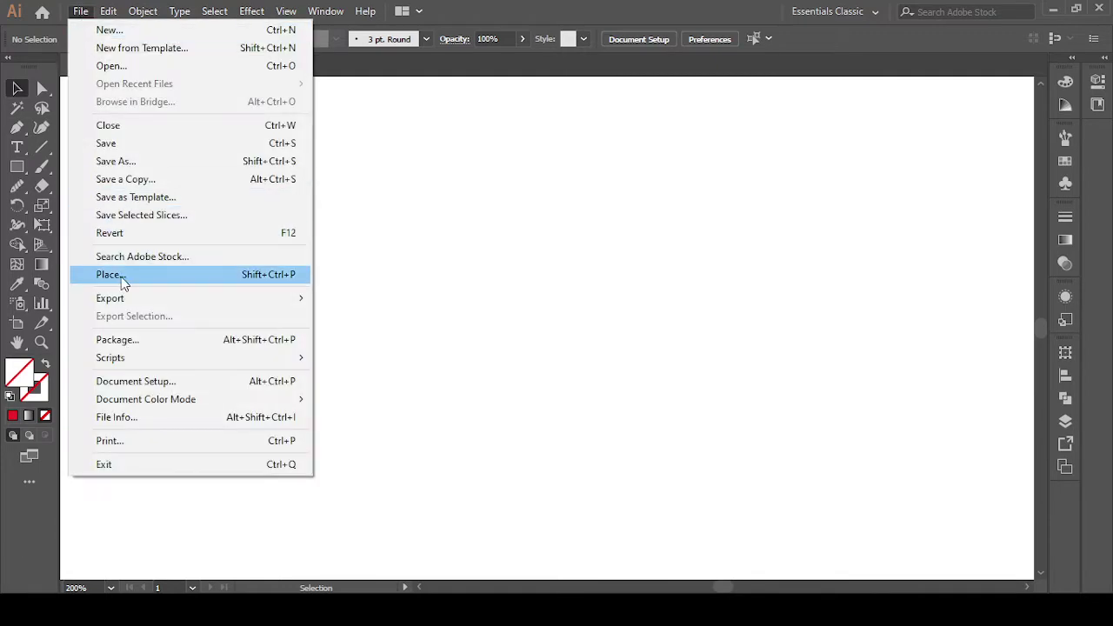
left_click(121, 275)
scroll(522, 269, "down", 1)
scroll(526, 300, "down", 4)
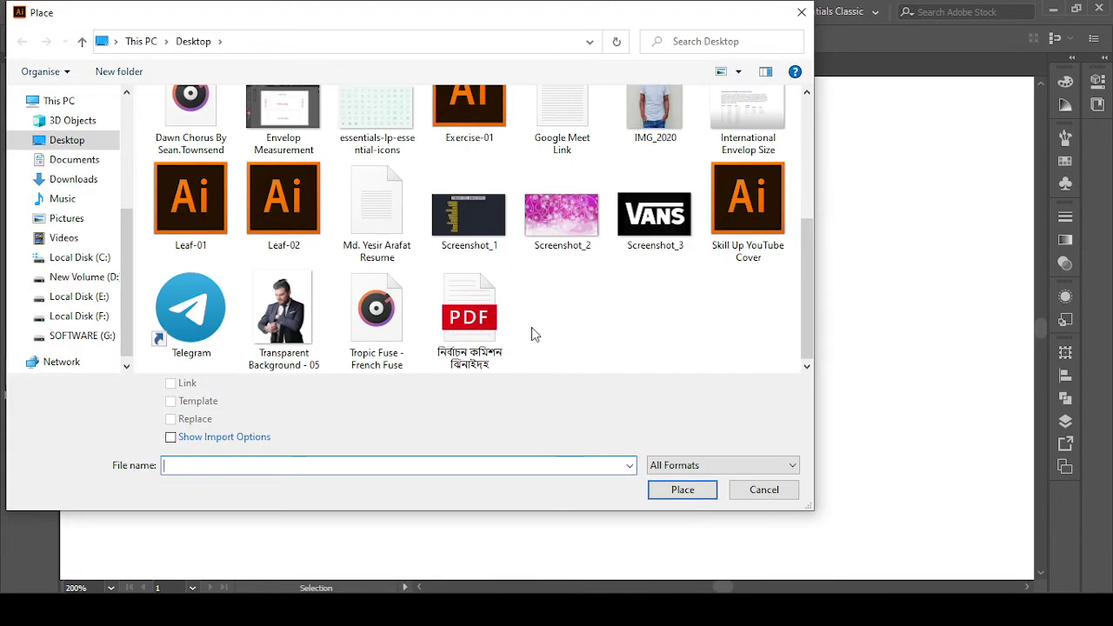
left_click(628, 219)
left_click(696, 492)
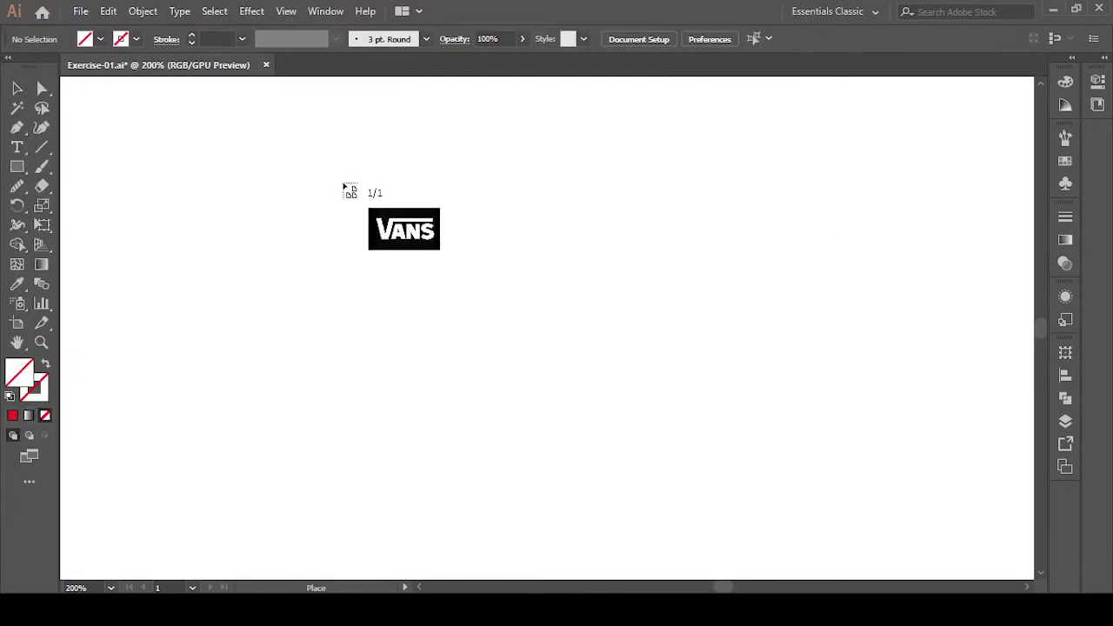
left_click_drag(809, 443, 830, 455)
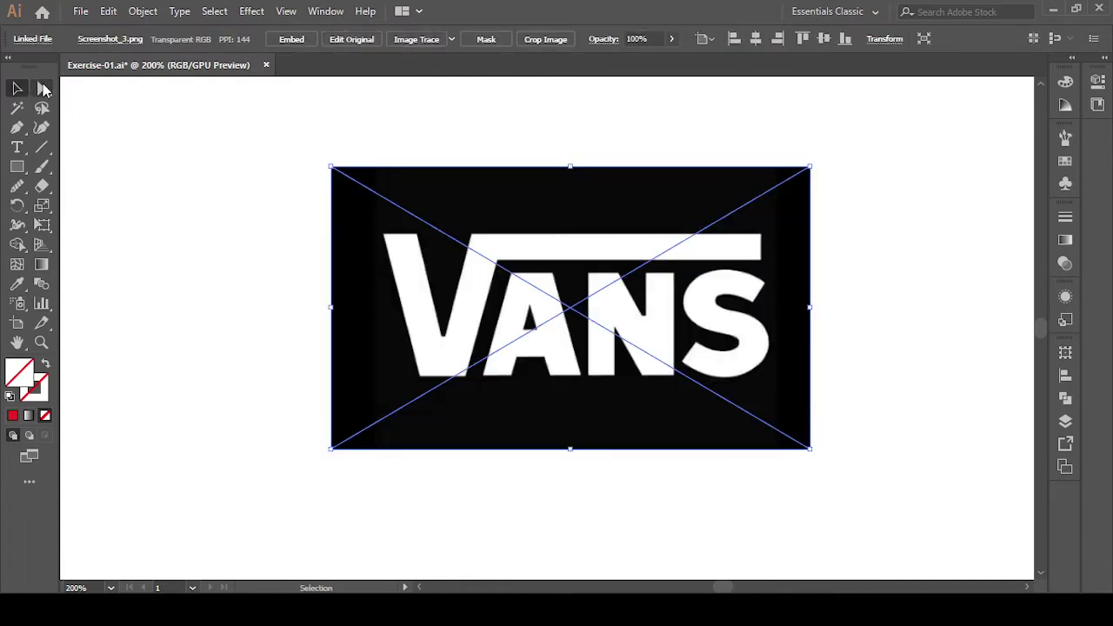
Embed the placed VANS image and align it on the artboard.
left_click(291, 39)
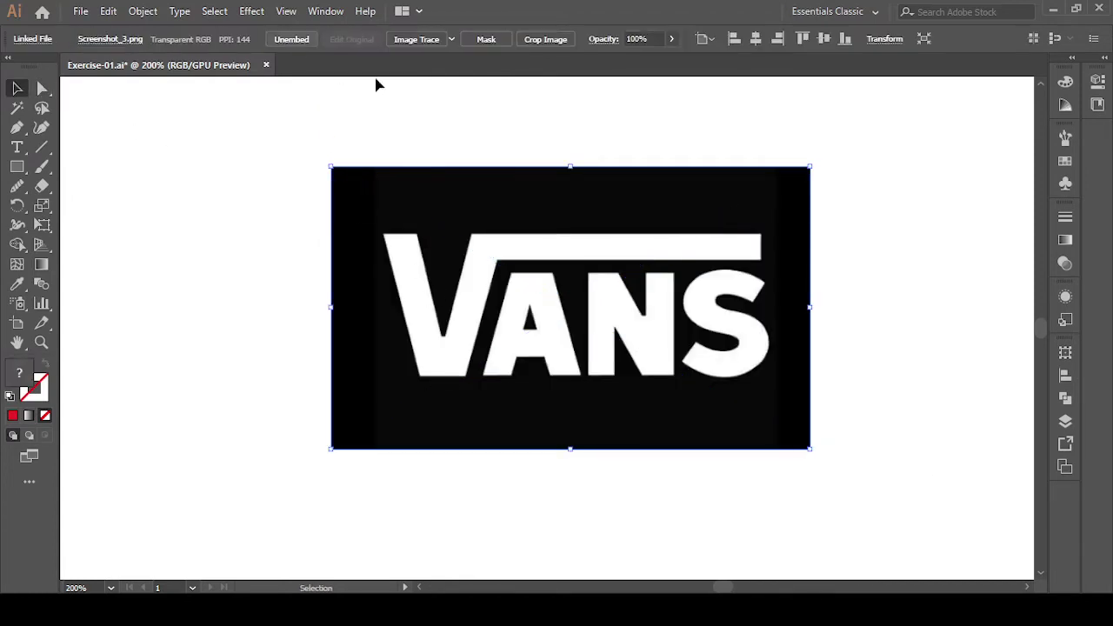
left_click(755, 38)
left_click(824, 38)
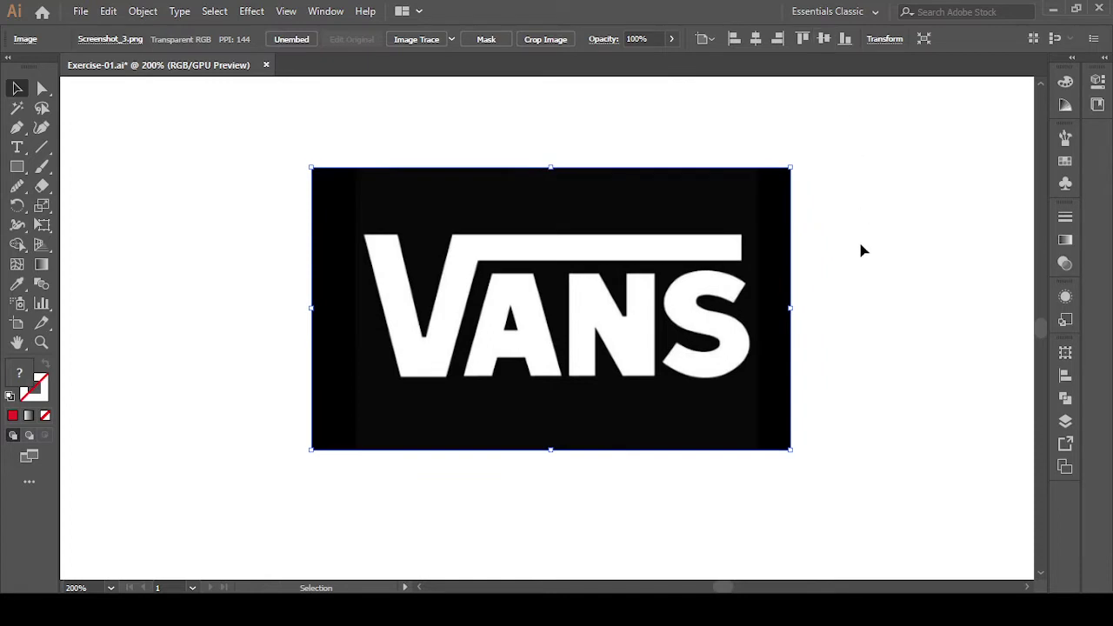
left_click(844, 275)
scroll(843, 274, "up", 1)
left_click(745, 333)
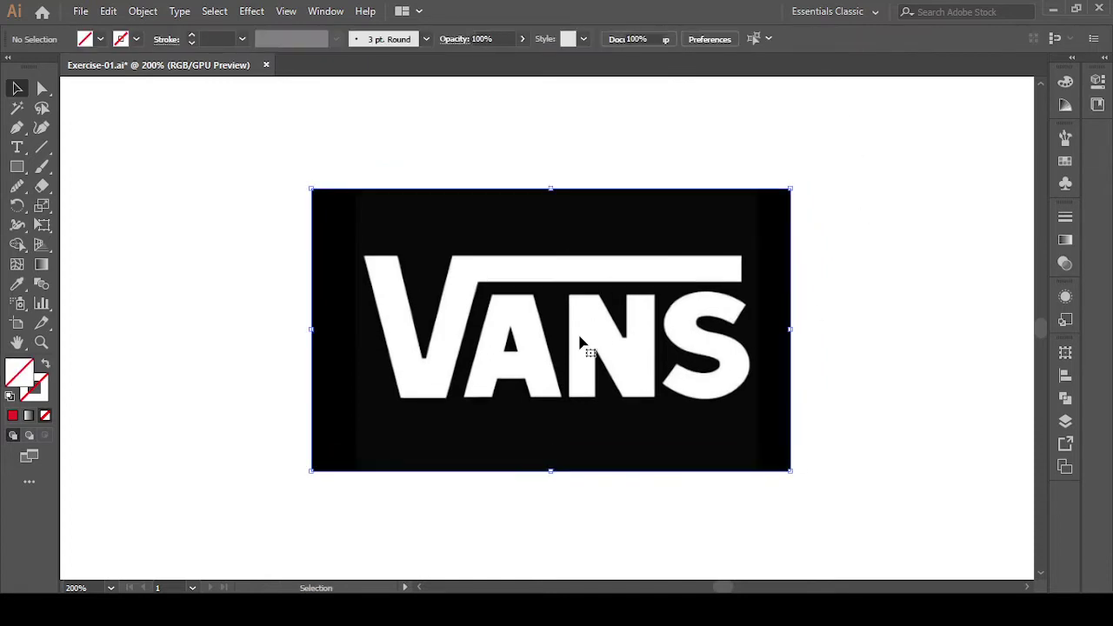
Shrink the VANS image from a corner and lock it in place.
left_click_drag(789, 470, 770, 458)
left_click(904, 463)
left_click(721, 435)
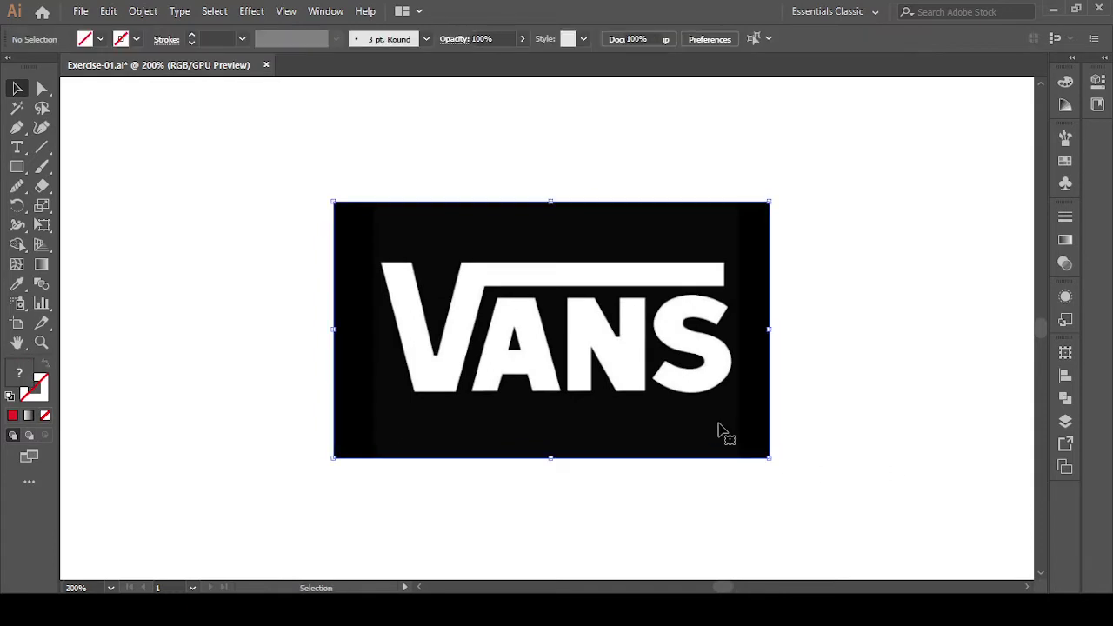
left_click(142, 12)
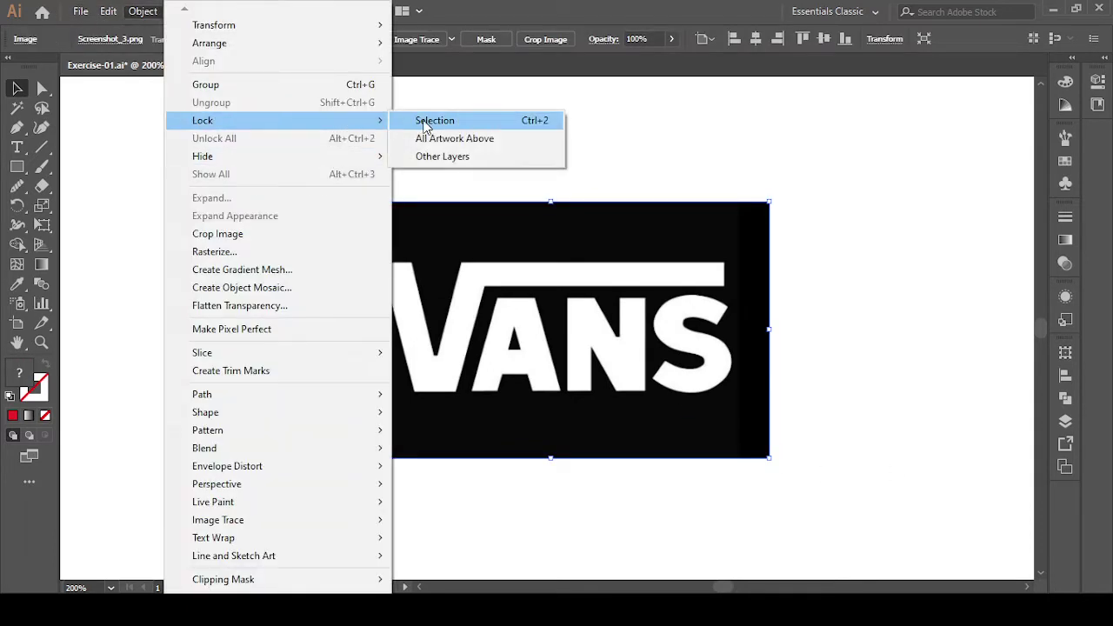
left_click(425, 125)
Draw a horizontal line across the logo with a red 0.5 pt stroke.
left_click(43, 148)
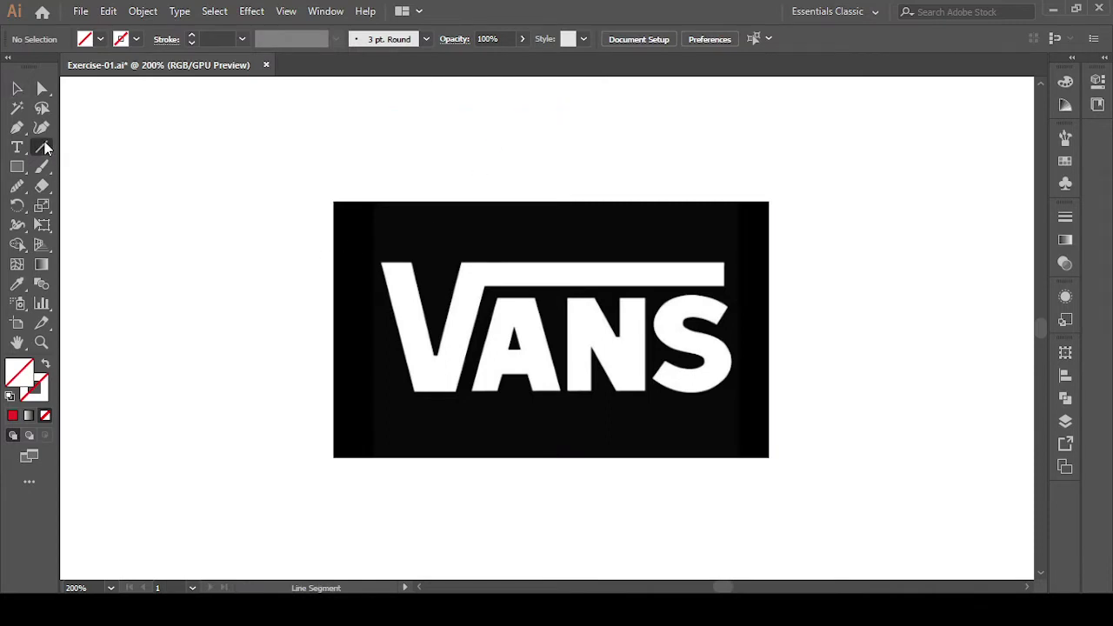
left_click_drag(346, 259, 769, 259)
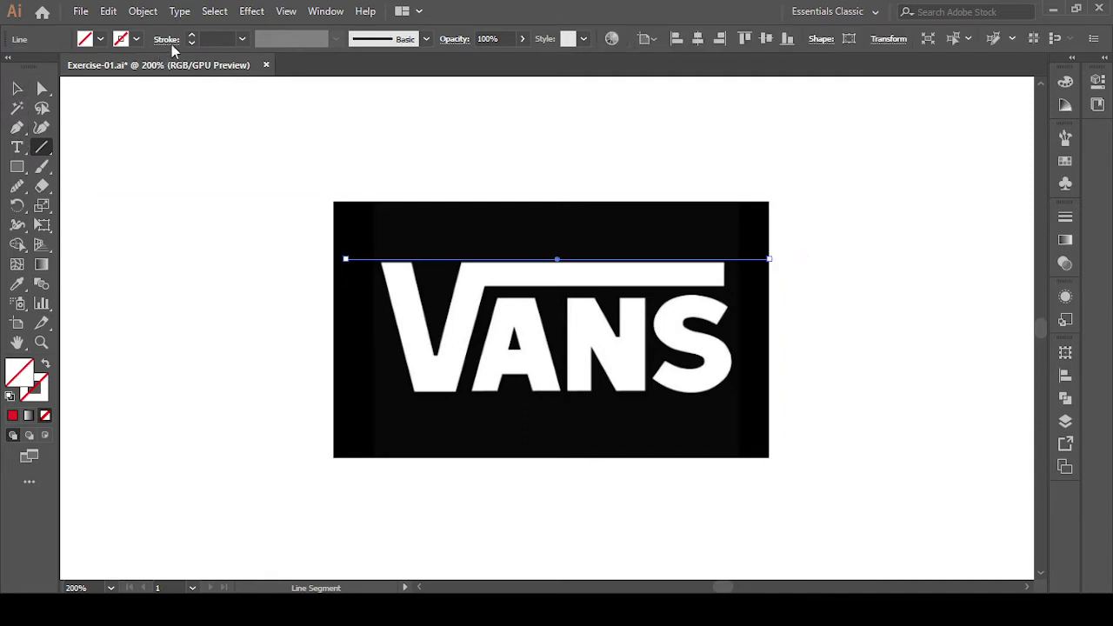
left_click(191, 36)
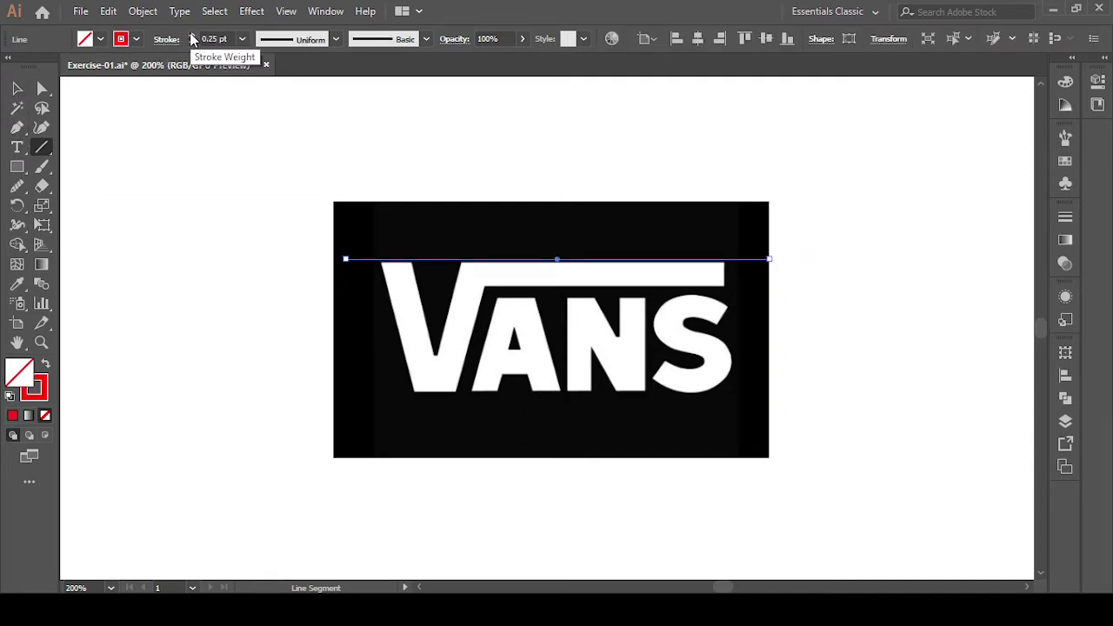
left_click(191, 36)
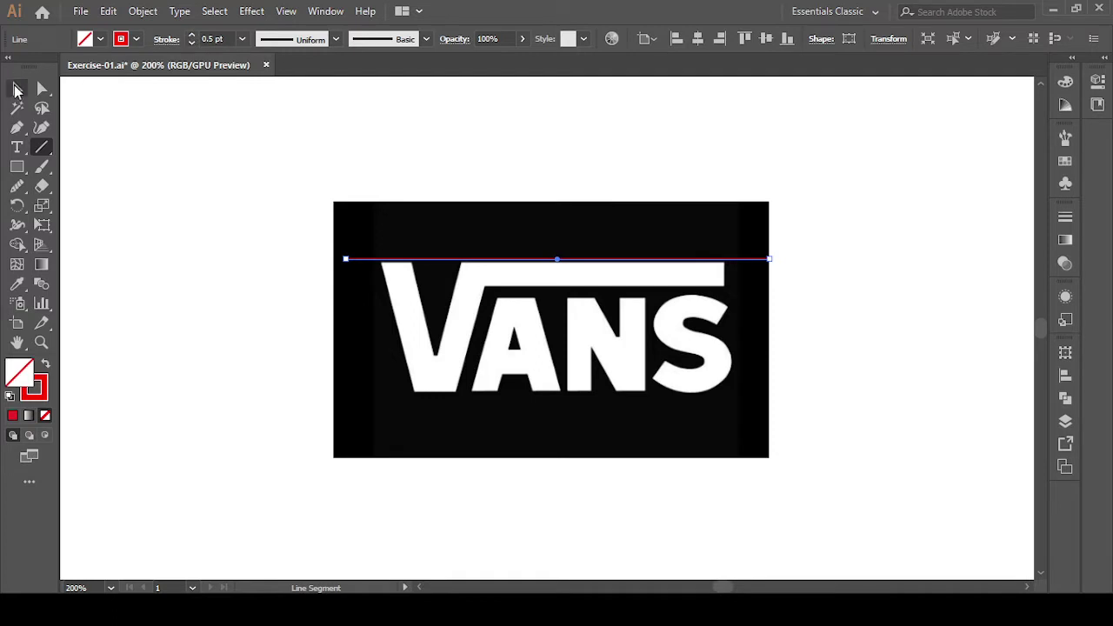
key("v")
left_click(236, 241)
Move the red line onto the top edge of the VANS bar.
scroll(483, 320, "up", 1)
scroll(483, 320, "up", 2)
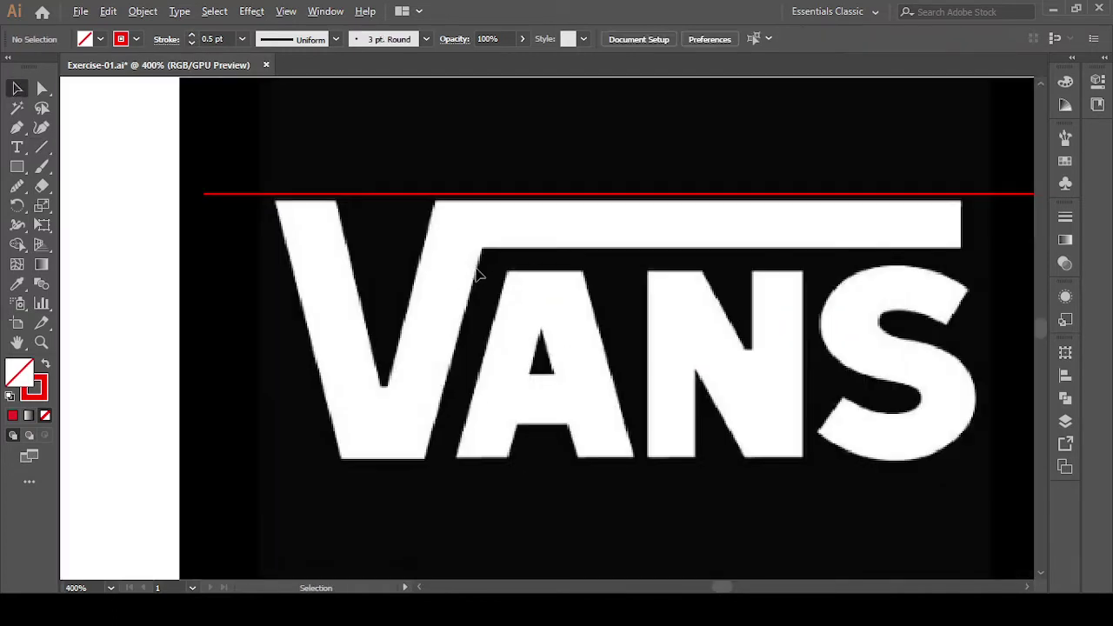
left_click_drag(539, 194, 538, 202)
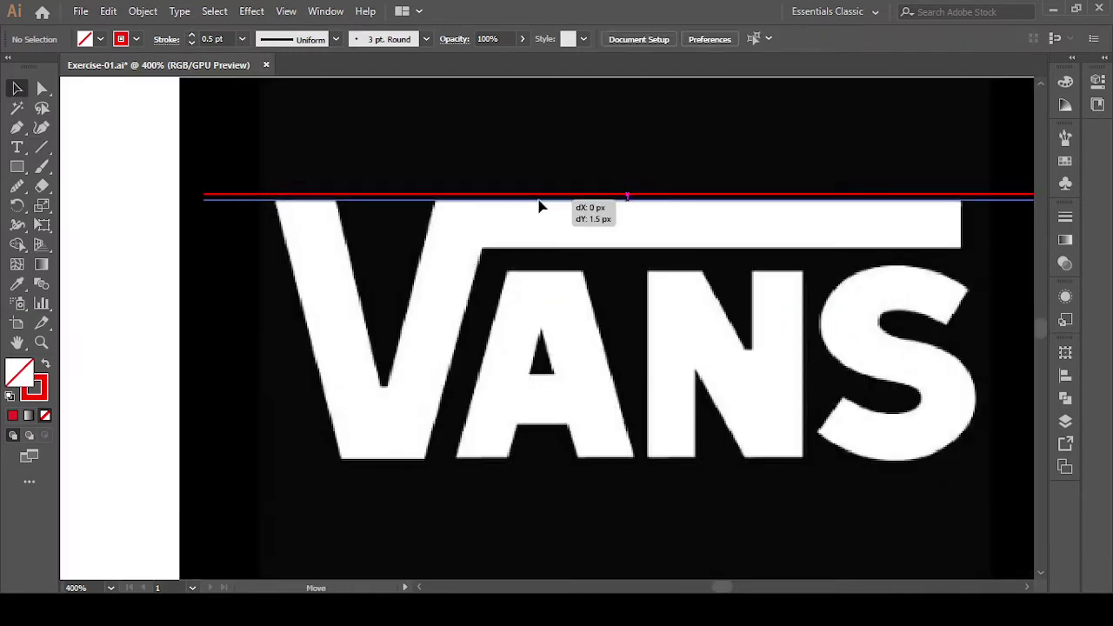
left_click(219, 293)
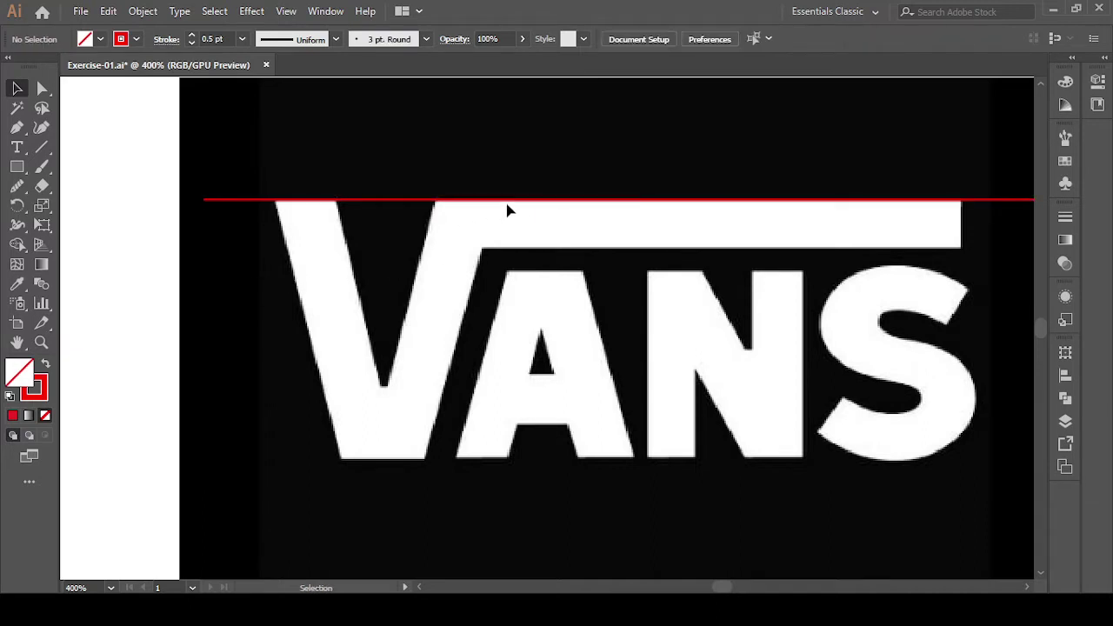
Copy the red line down to the bar's bottom edge.
left_click_drag(511, 205, 511, 251)
scroll(496, 270, "down", 1)
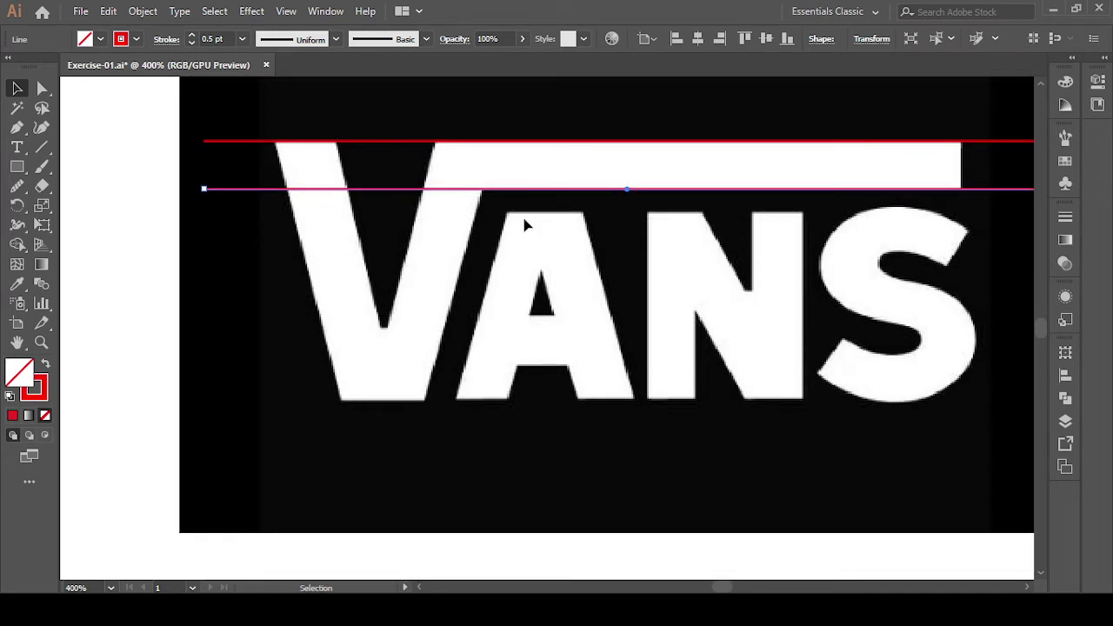
left_click_drag(533, 190, 516, 412)
left_click(557, 456)
left_click_drag(663, 473, 608, 468)
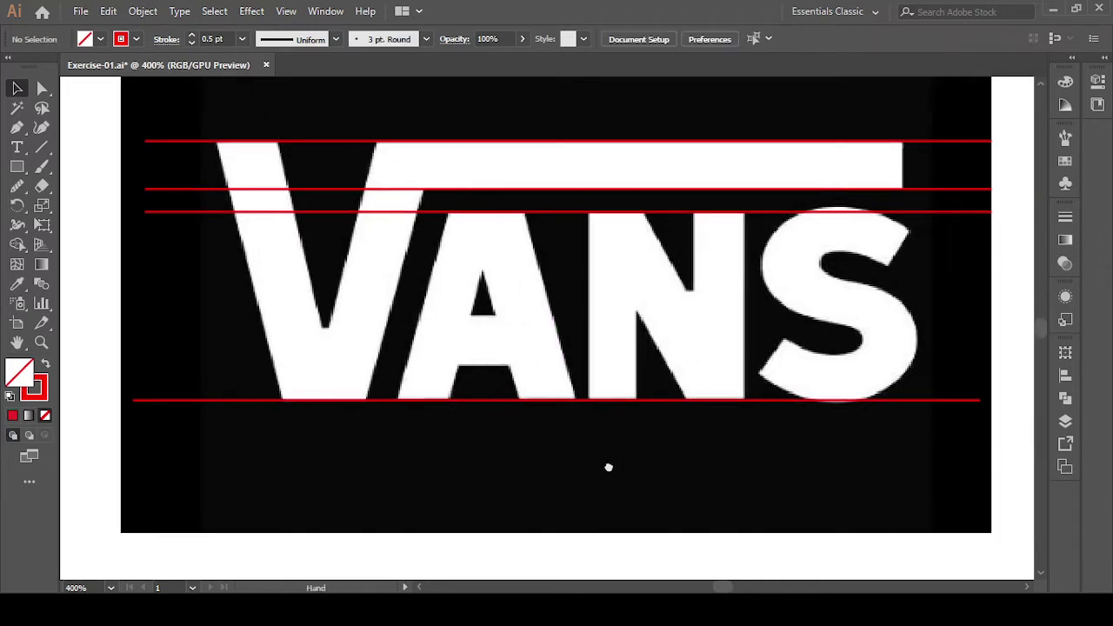
scroll(608, 469, "down", 1)
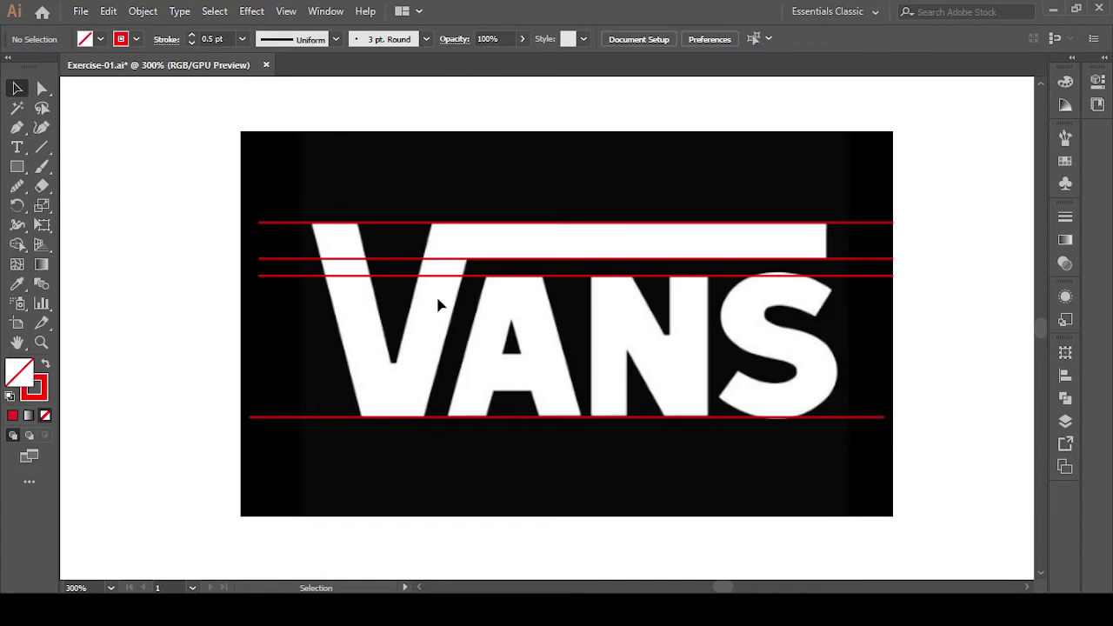
Draw a rectangle matching the white VANS bar and check it by selecting it.
right_click(17, 166)
left_click(87, 165)
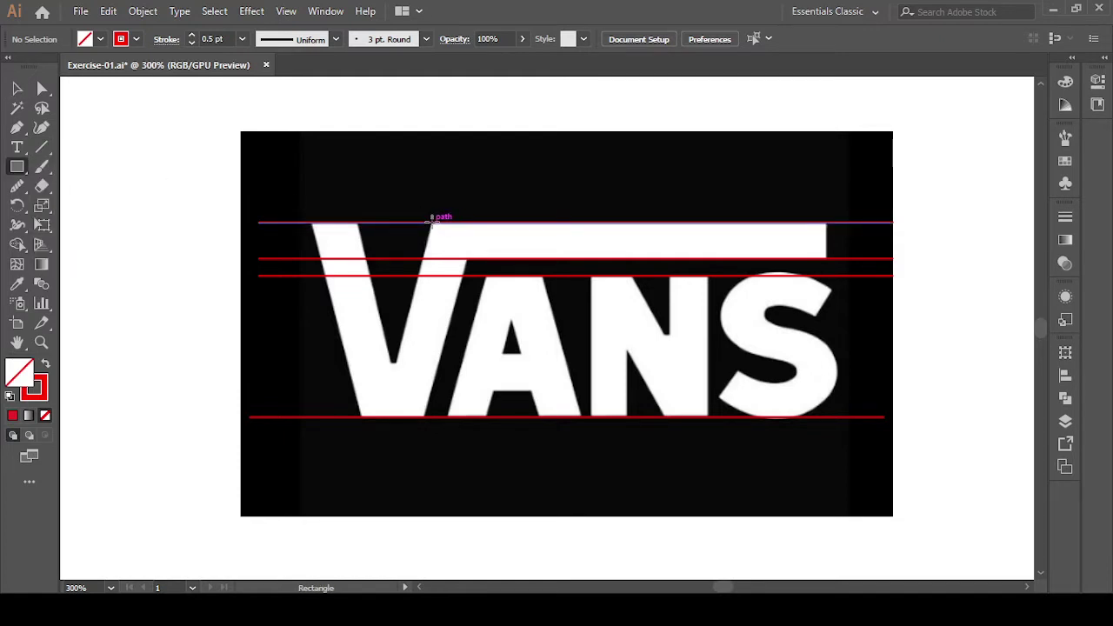
left_click_drag(432, 222, 825, 257)
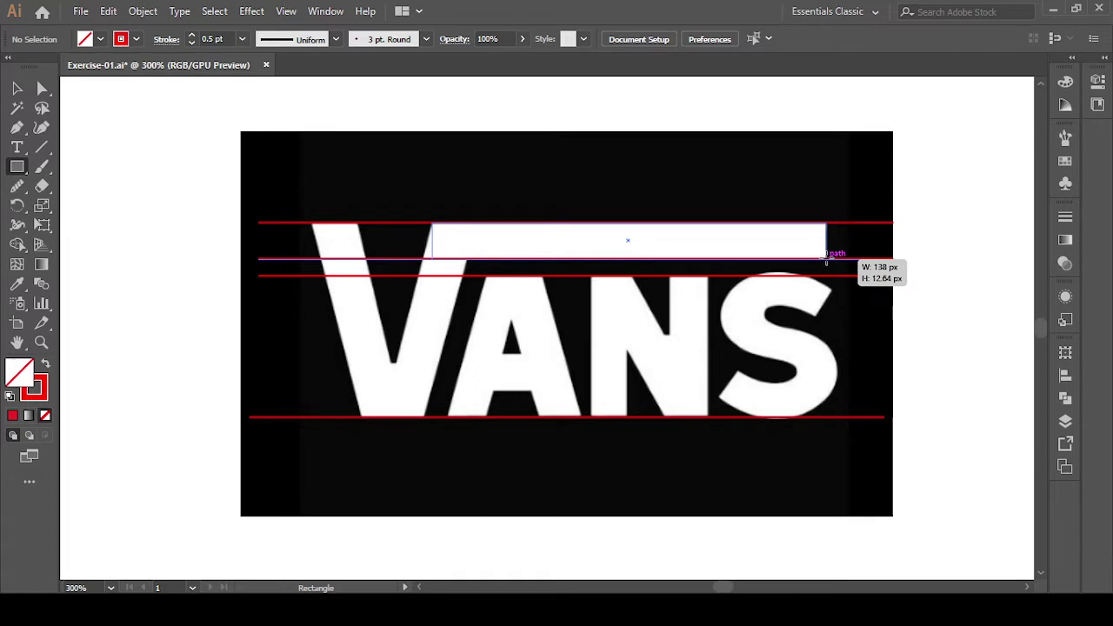
left_click_drag(826, 257, 826, 258)
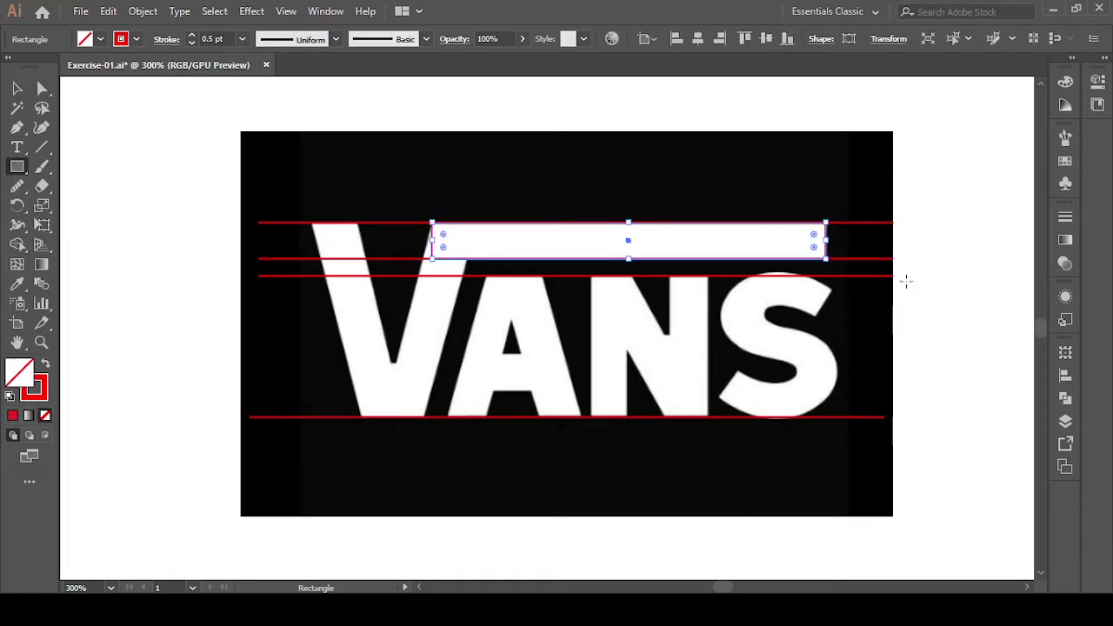
key("v")
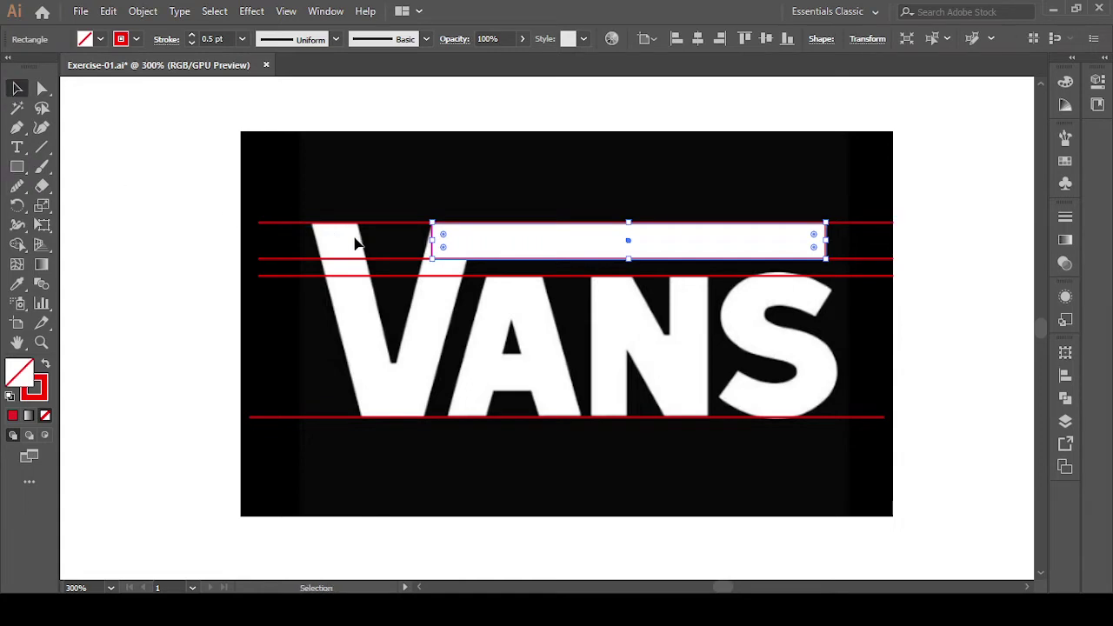
left_click(423, 243)
scroll(420, 248, "up", 3)
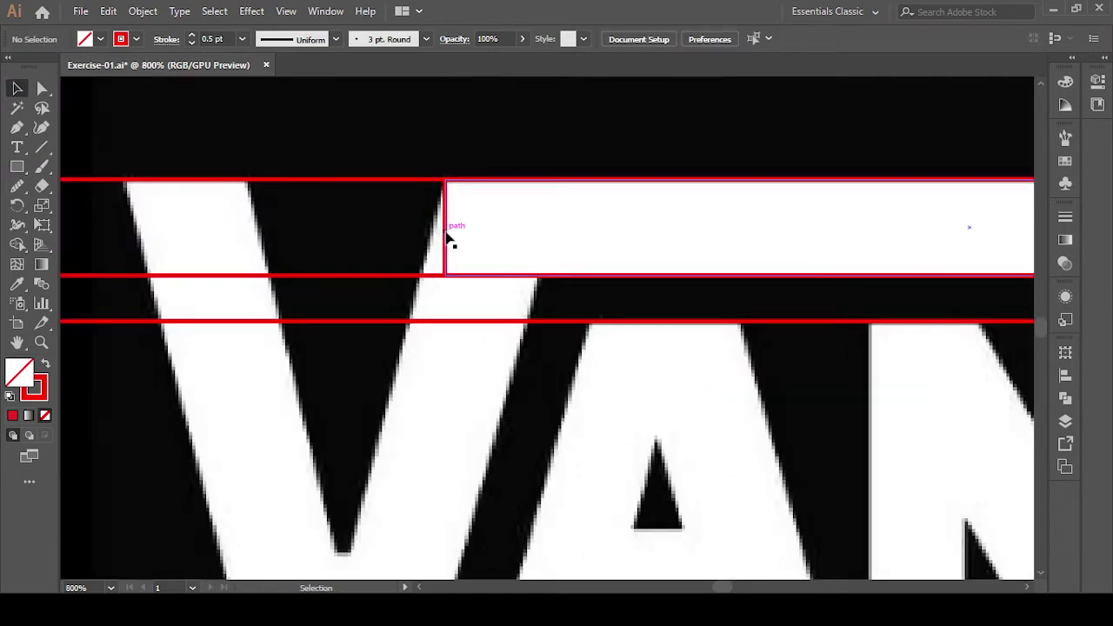
left_click(446, 233)
scroll(447, 233, "down", 3)
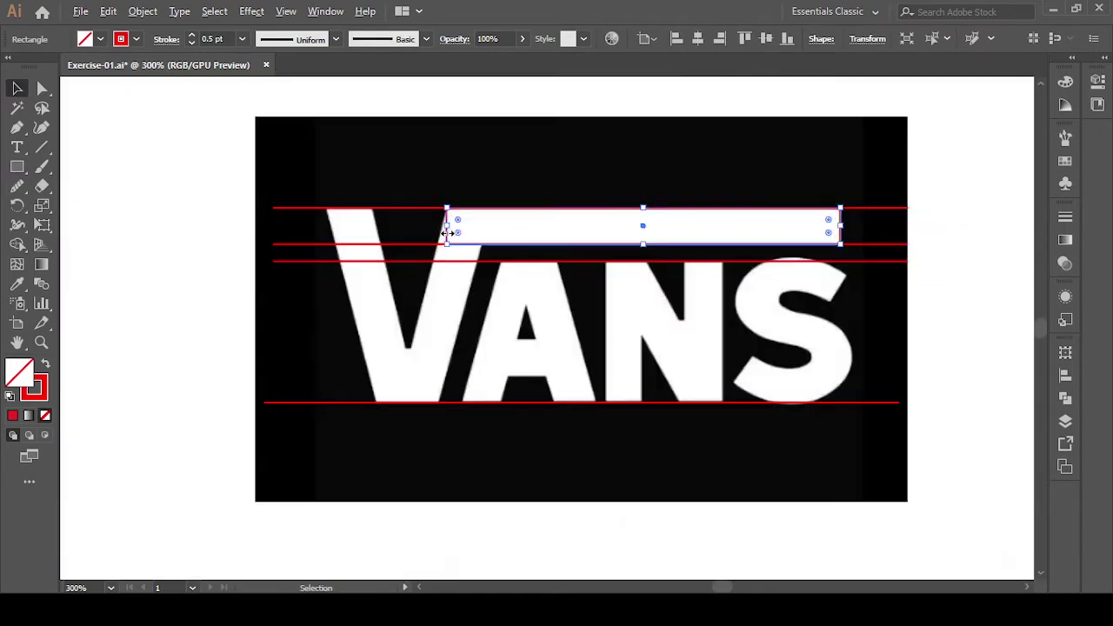
left_click(1006, 348)
left_click_drag(1006, 348, 945, 340)
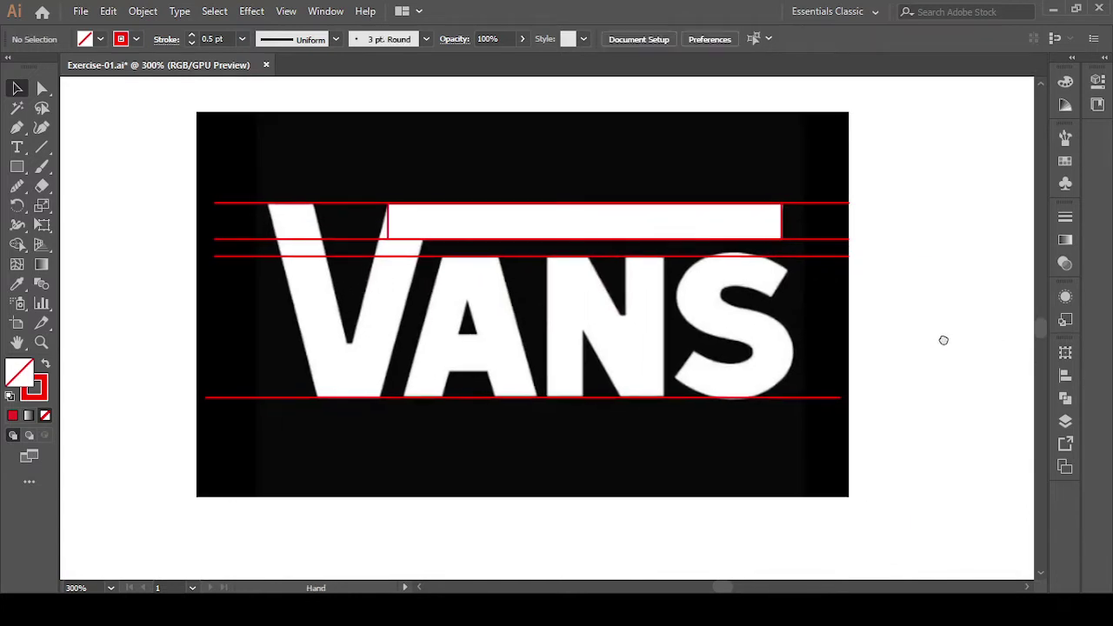
scroll(735, 233, "up", 4)
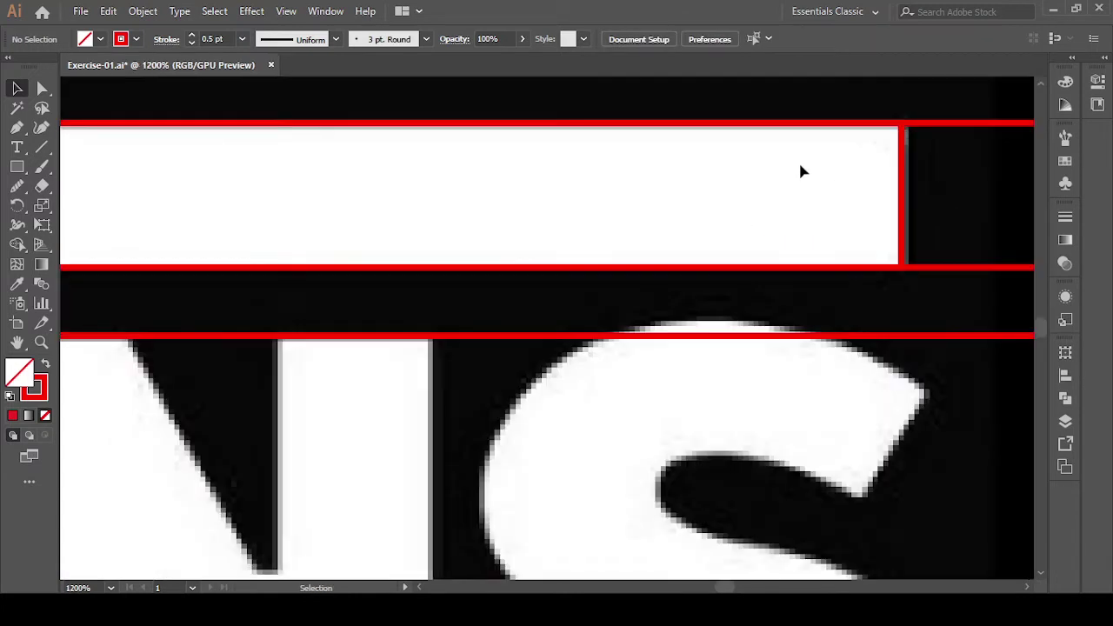
Inspect the artwork in Outline view.
key("ctrl+y")
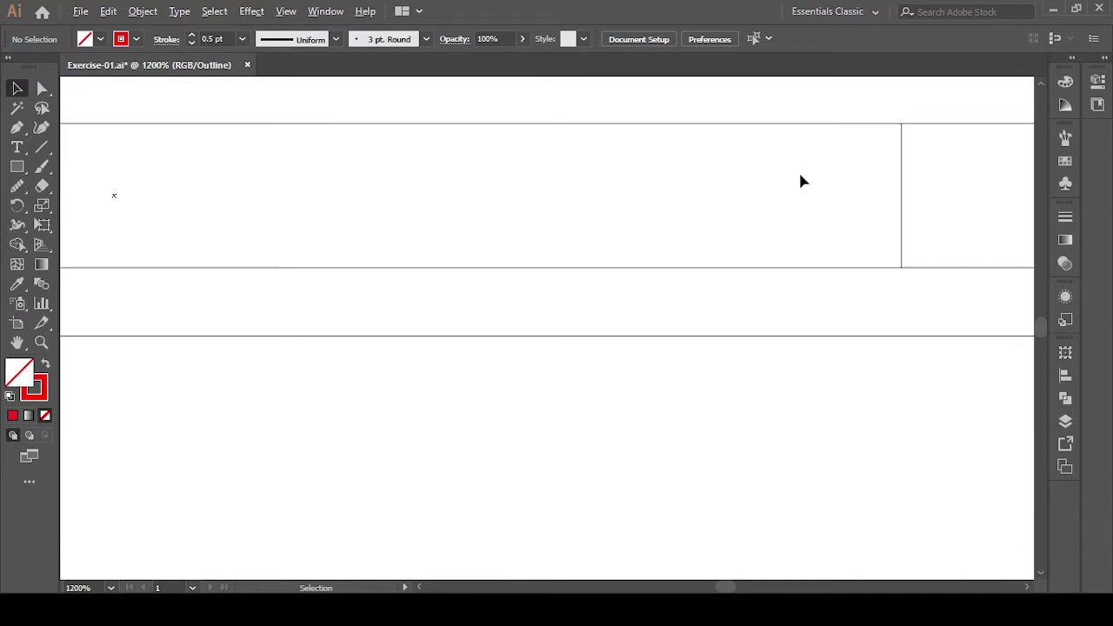
scroll(802, 178, "down", 2)
scroll(802, 183, "down", 1)
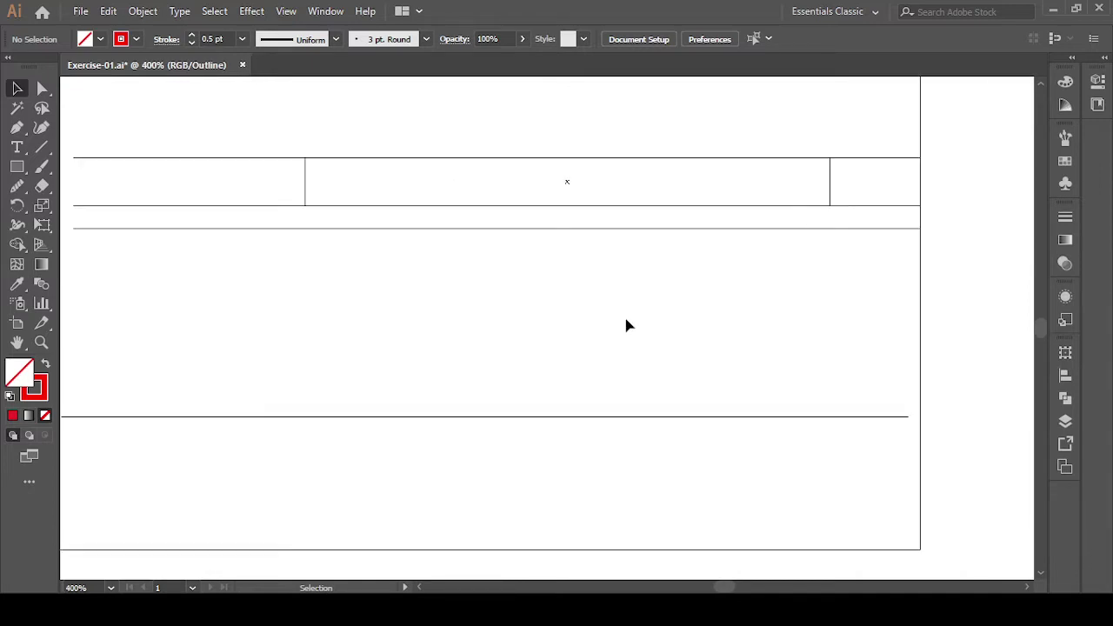
scroll(652, 325, "down", 1)
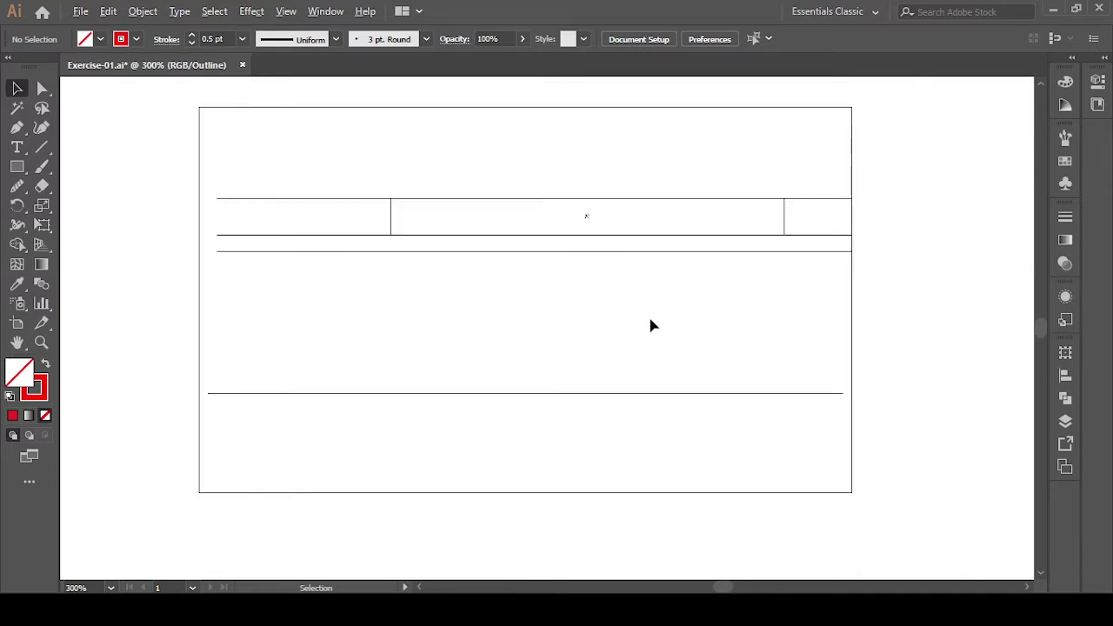
scroll(651, 320, "up", 1)
scroll(651, 320, "up", 1)
left_click_drag(651, 323, 673, 388)
Return to full-colour preview with the logo centred in view.
key("ctrl+y")
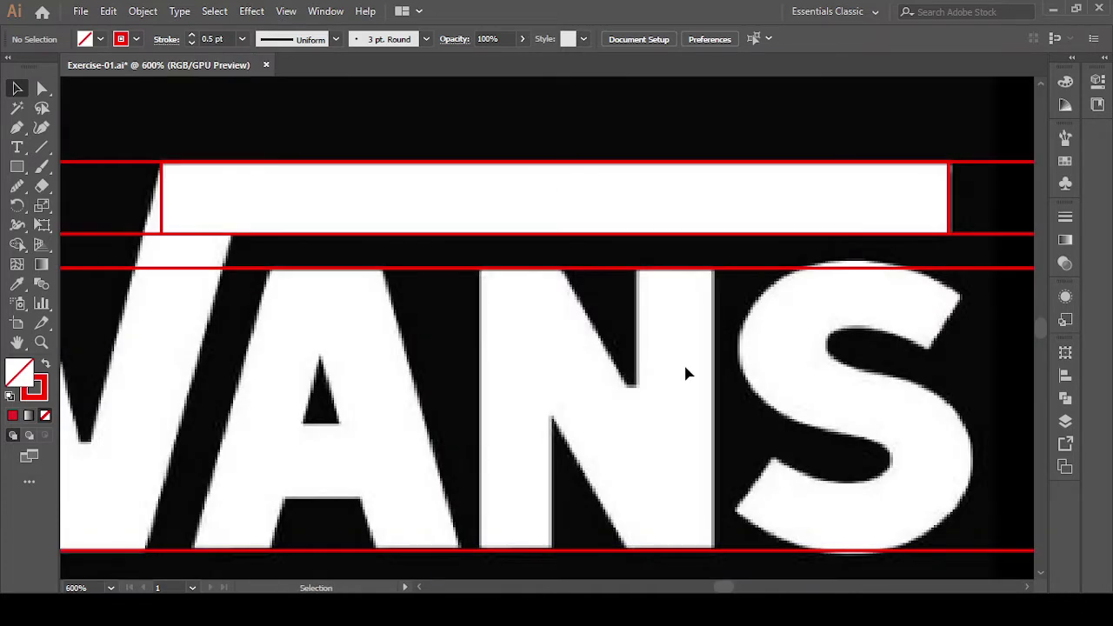
scroll(685, 374, "down", 1)
left_click_drag(683, 377, 720, 360)
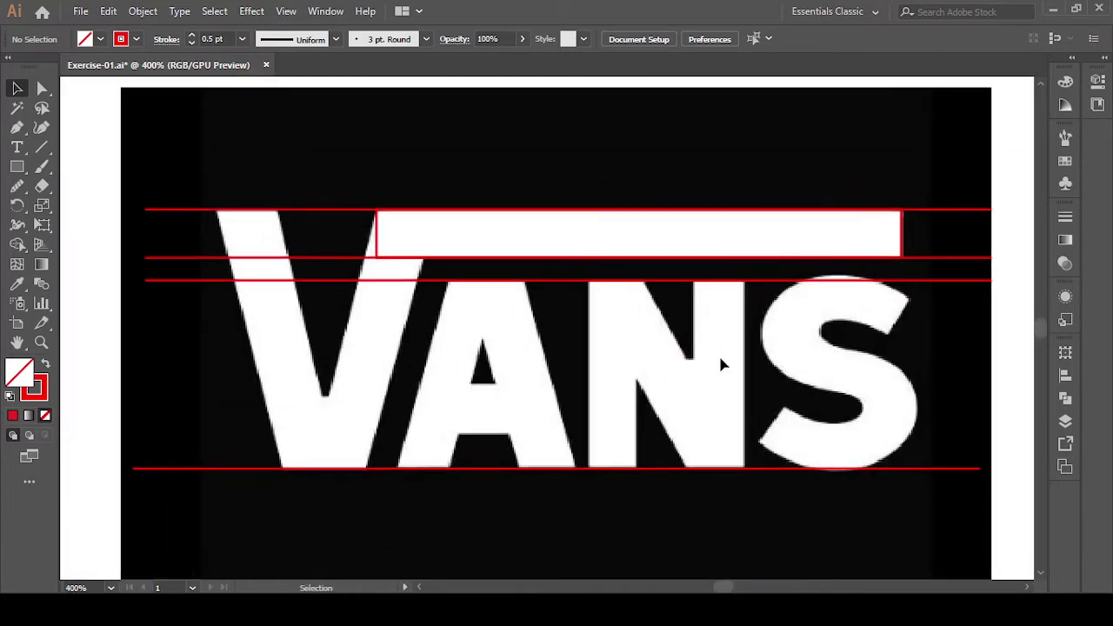
scroll(720, 359, "down", 1)
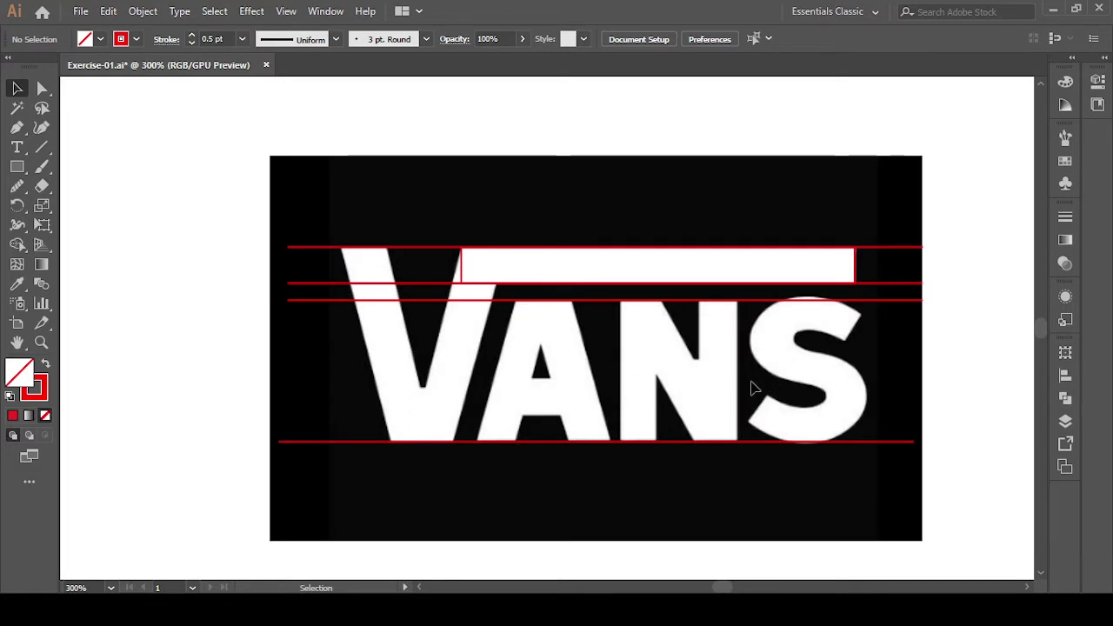
Create an 'ANS' text object and drag it down over the VANS letters.
left_click(17, 148)
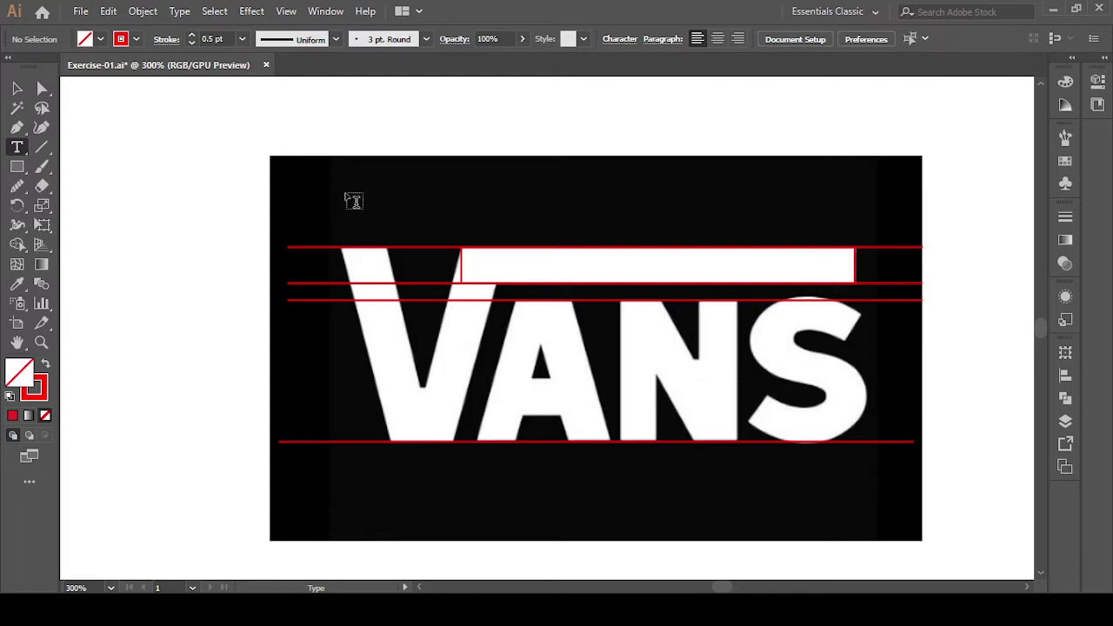
left_click(345, 192)
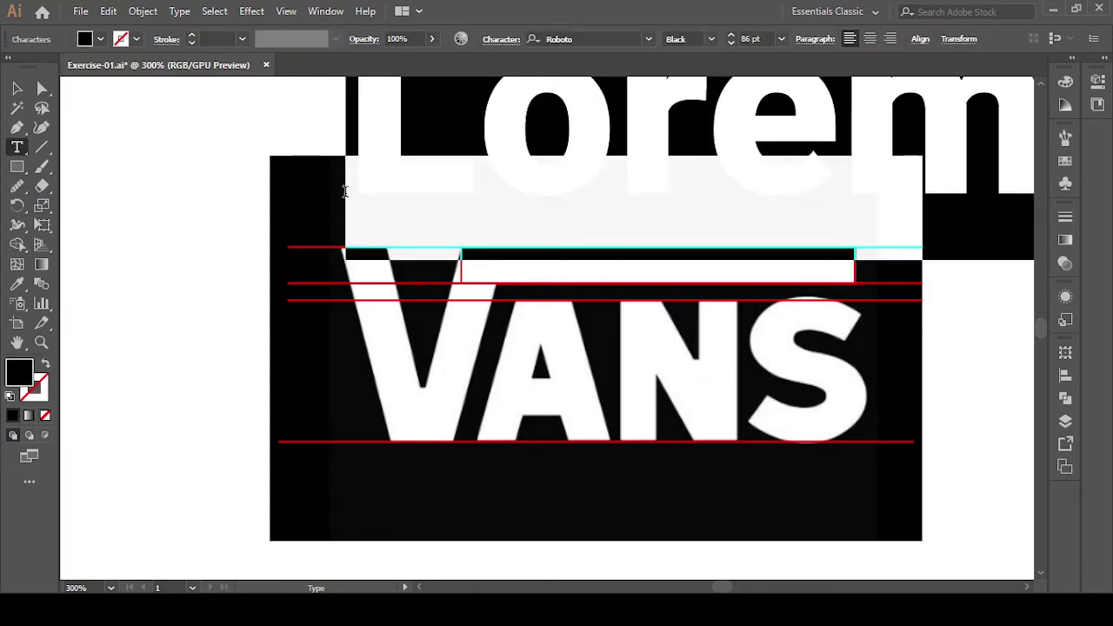
type("A")
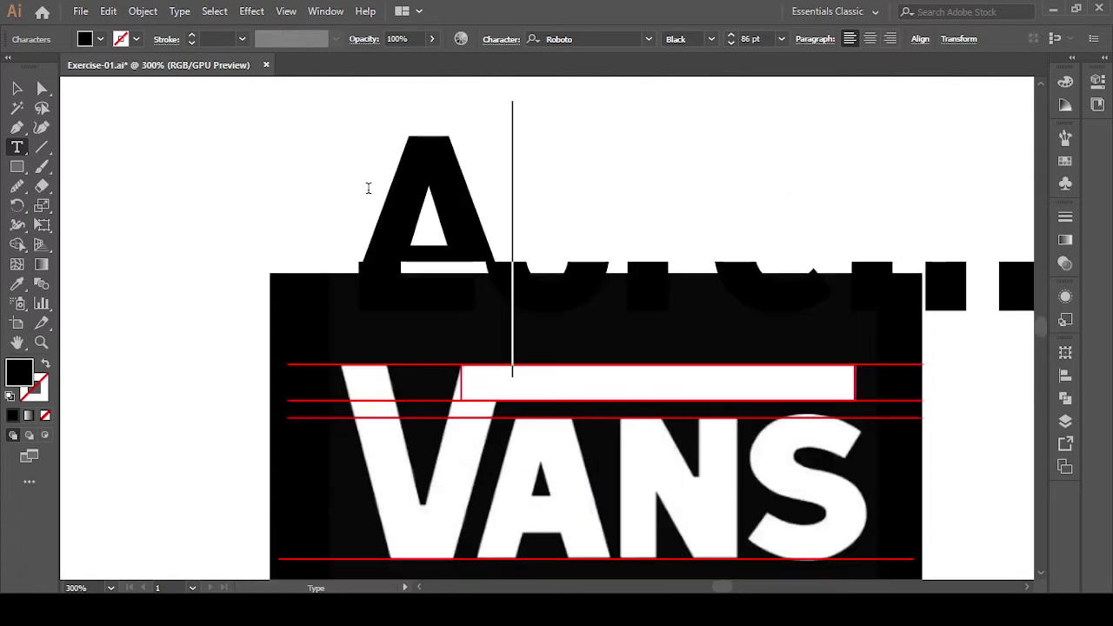
type("NS")
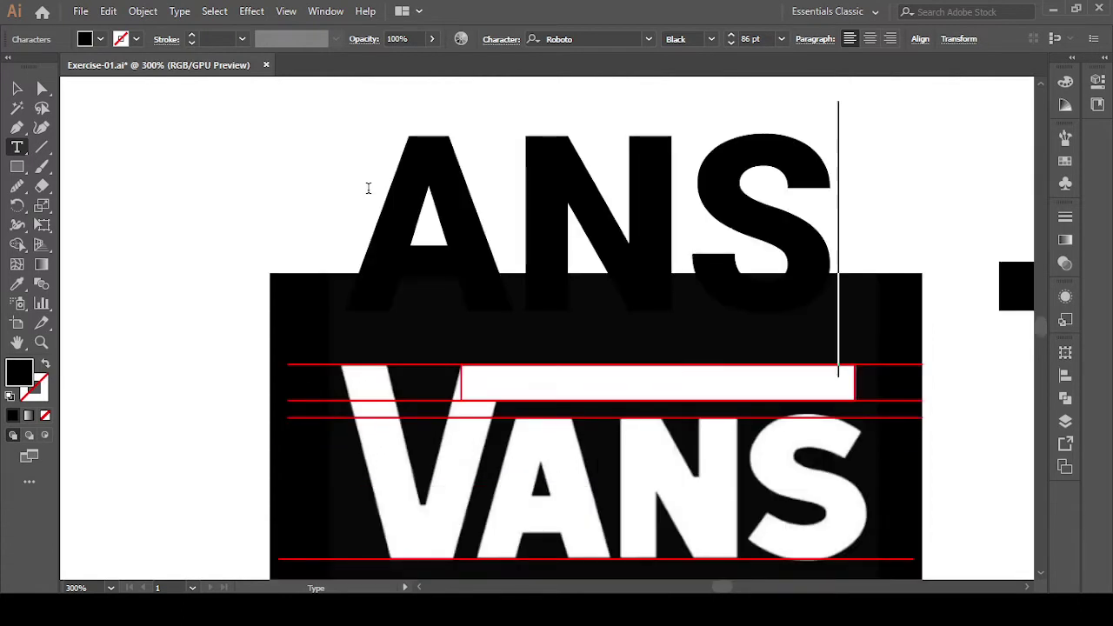
key("Escape")
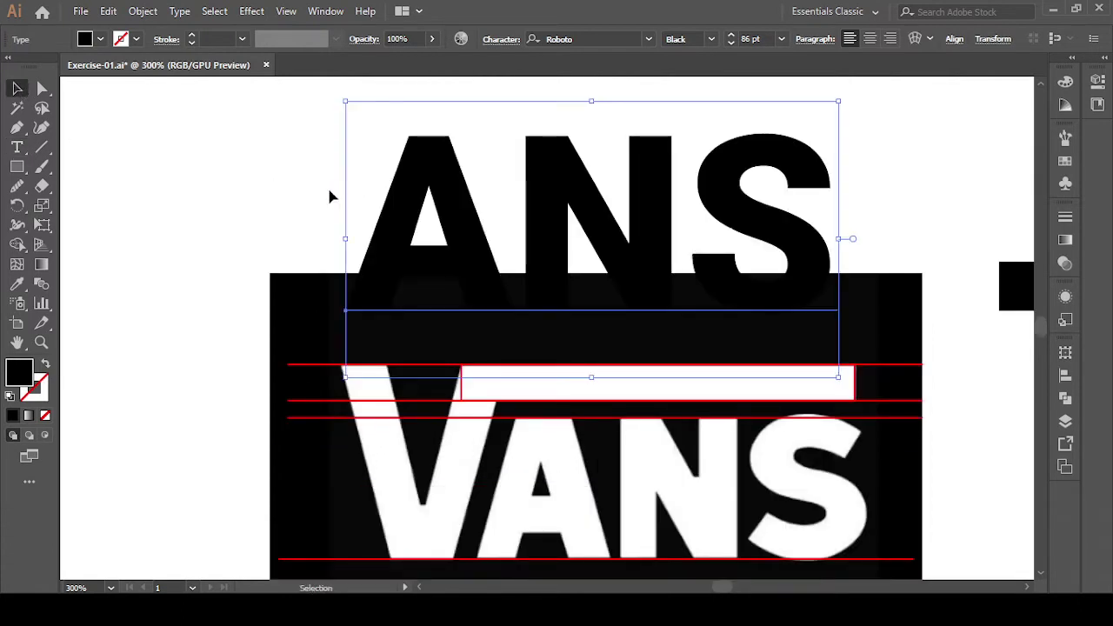
key("ctrl+minus")
mouse_move(462, 232)
left_mouse_down()
mouse_move(487, 356)
mouse_move(526, 405)
left_mouse_up()
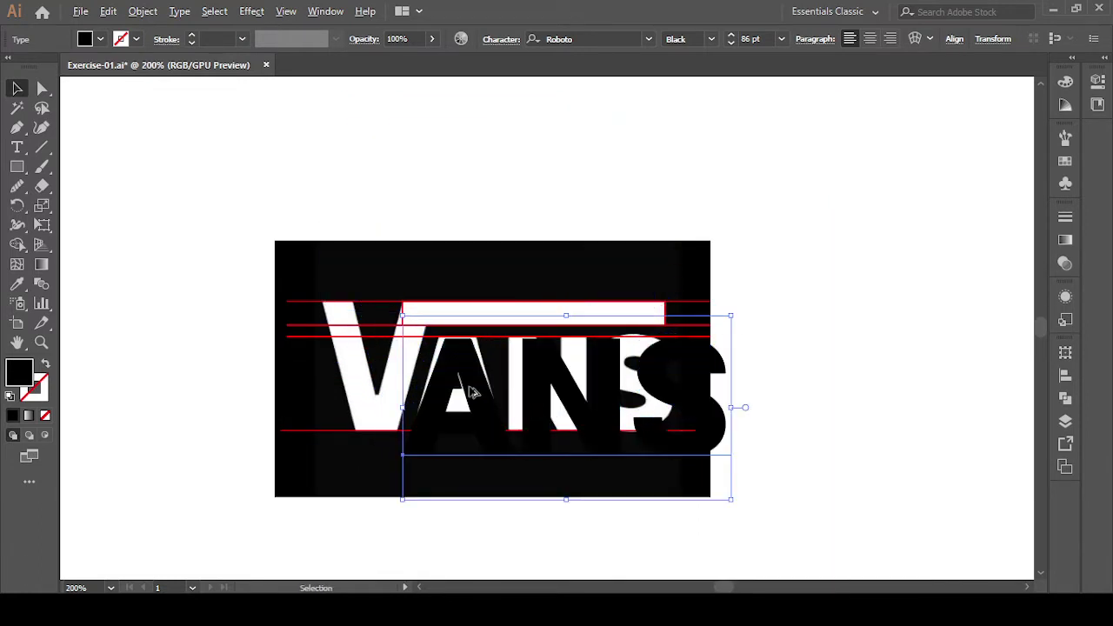
scroll(467, 392, "up", 1)
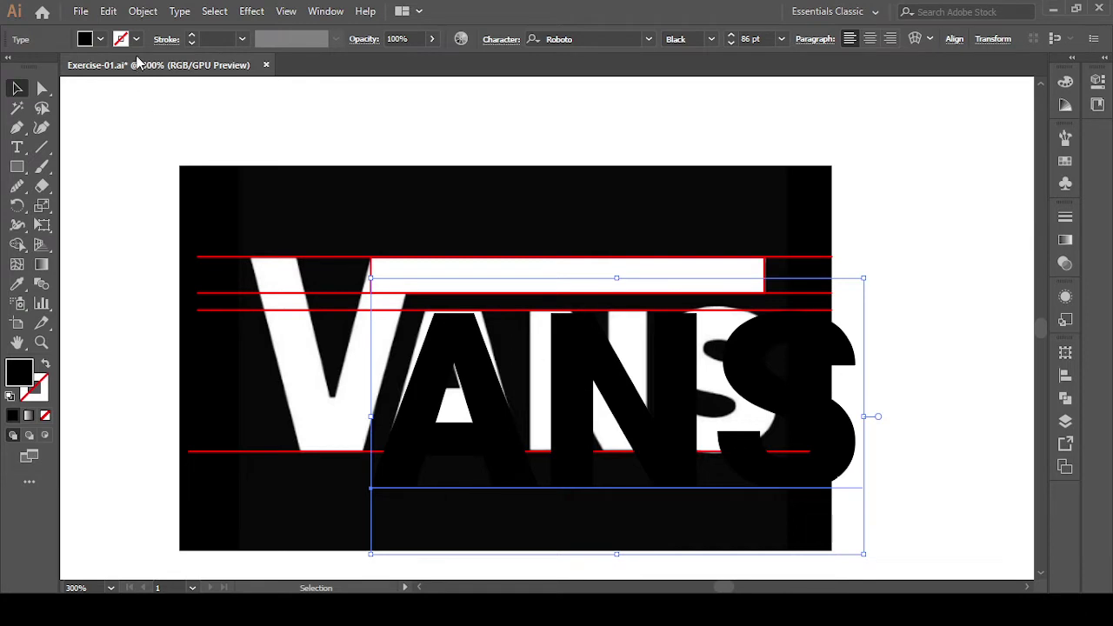
left_click(100, 39)
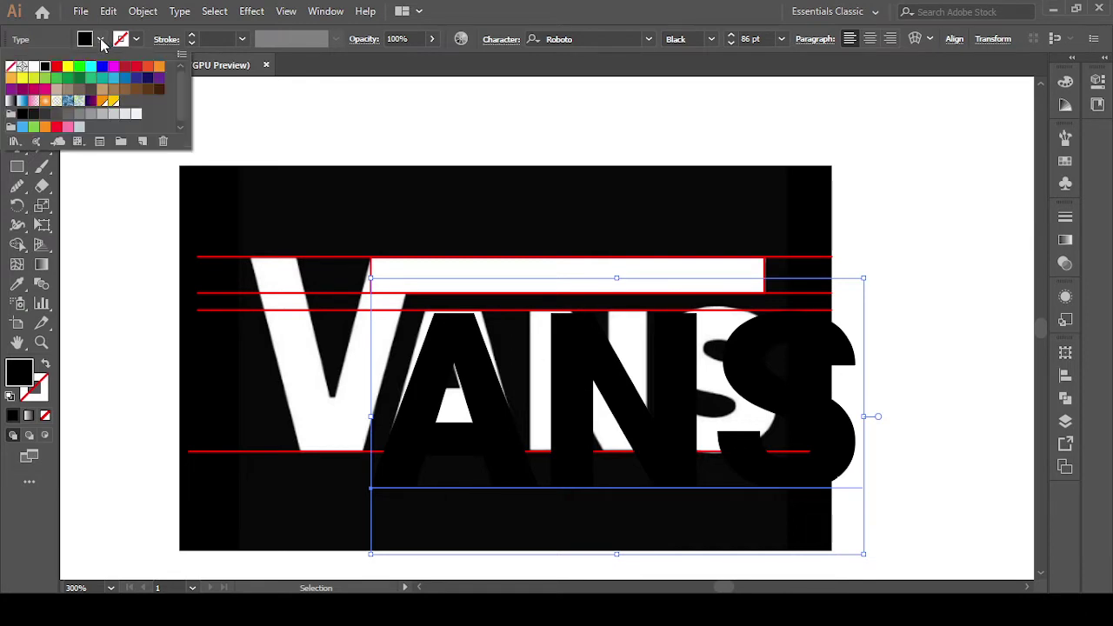
Make the ANS text orange and reposition it near its spot.
left_click(146, 67)
left_click(254, 512)
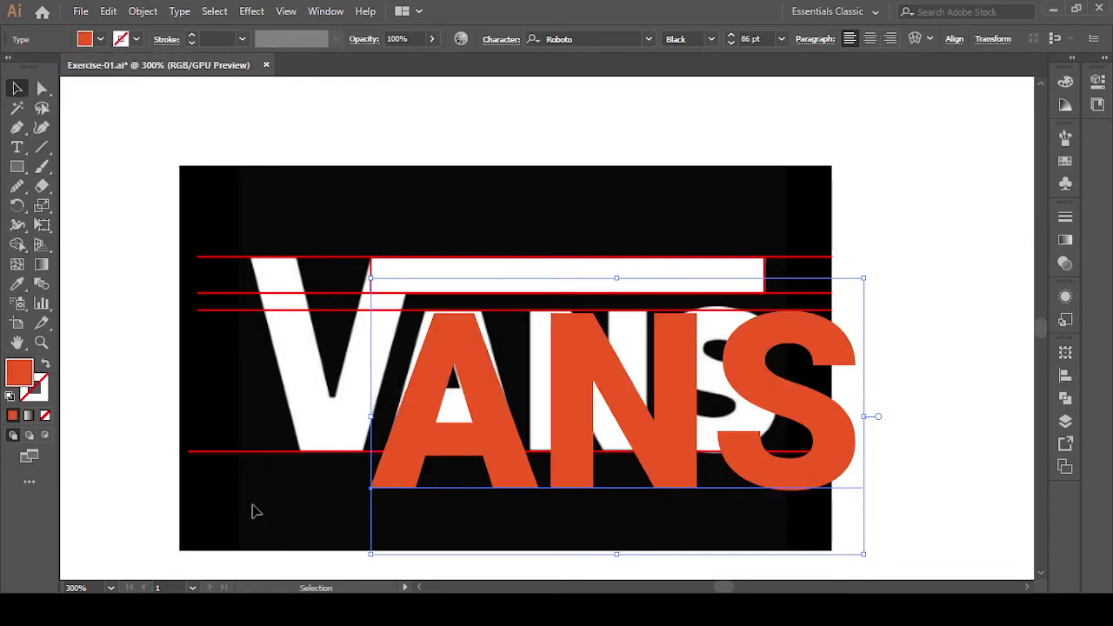
left_click_drag(483, 423, 342, 369)
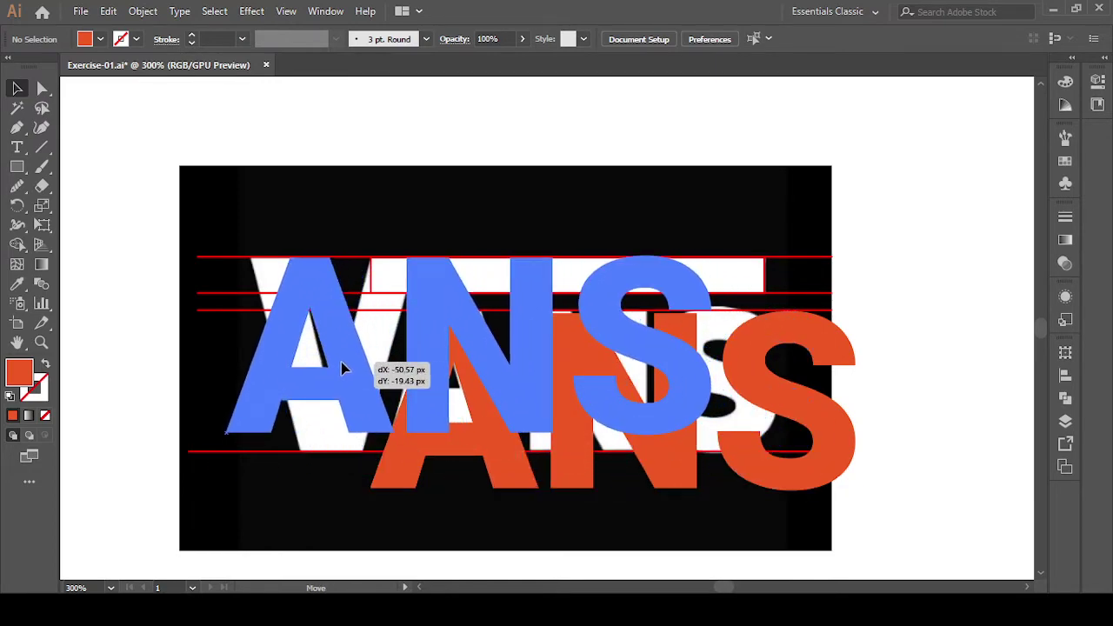
left_click_drag(341, 364, 479, 416)
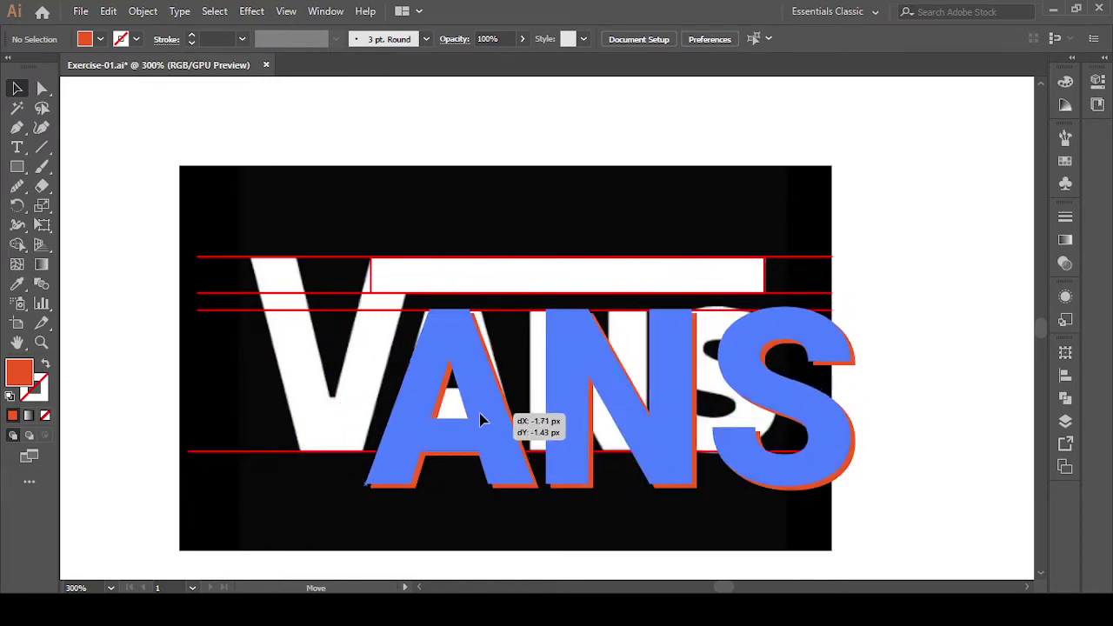
left_click_drag(480, 414, 484, 413)
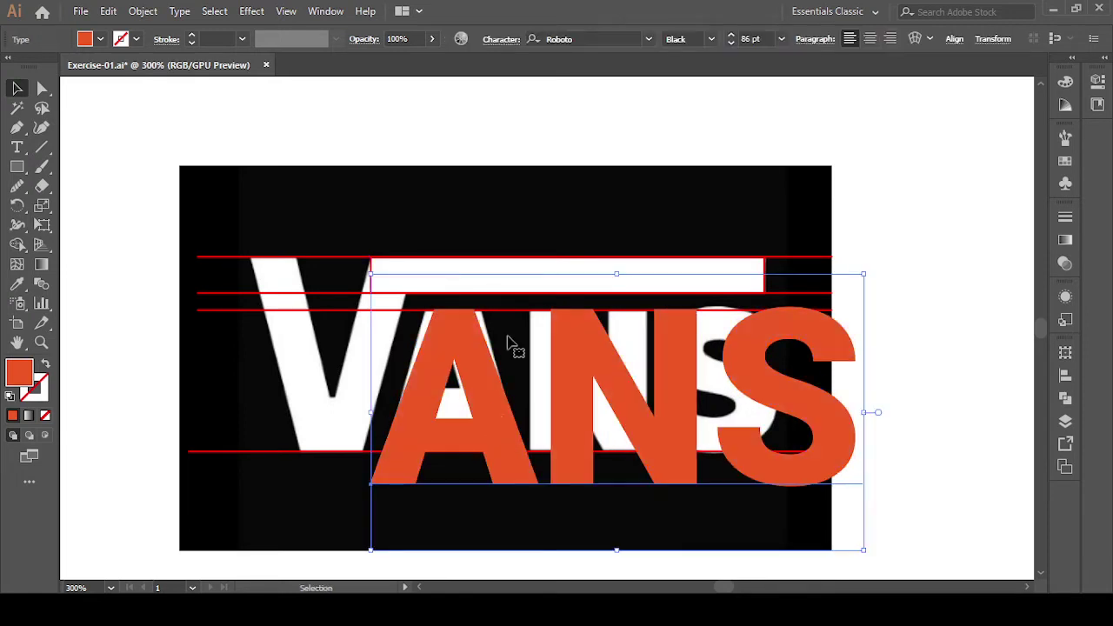
Shrink the ANS text to 65 pt and move it up toward the logo.
left_click(730, 43)
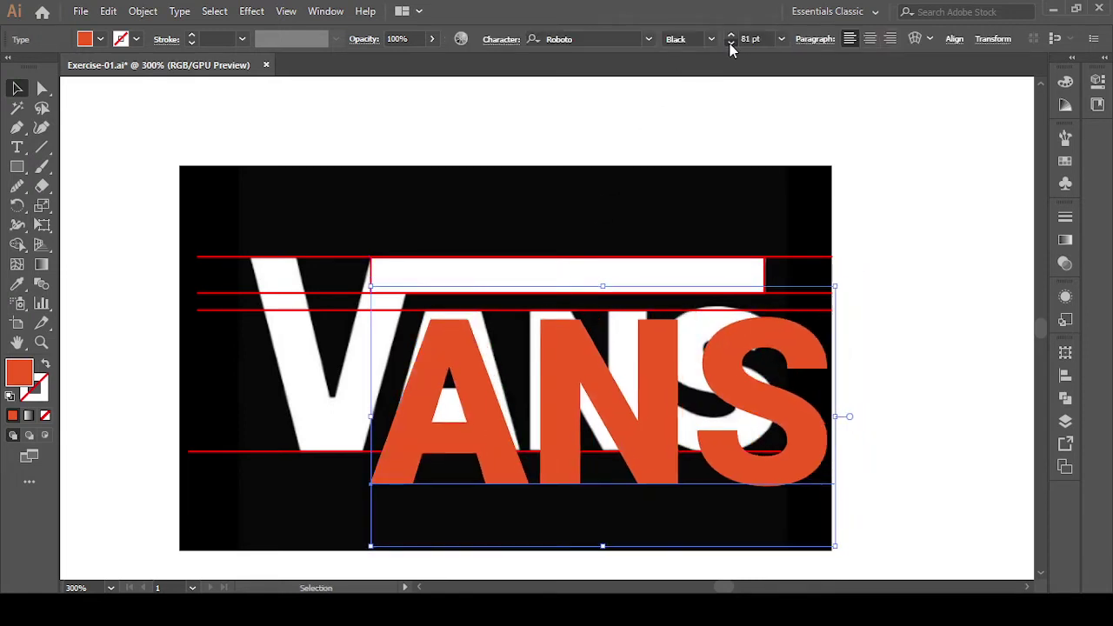
left_click(731, 43)
left_click(731, 42)
left_click(731, 43)
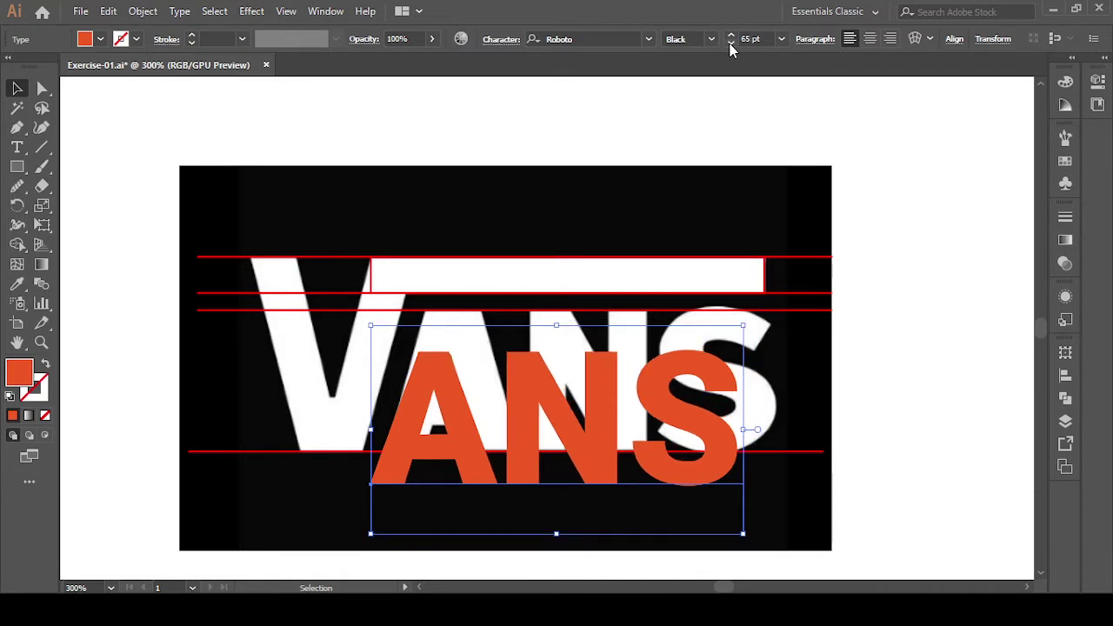
left_click_drag(609, 422, 627, 386)
Enlarge the ANS text to 70 pt and settle it on the VANS baseline.
left_click(731, 35)
left_click(731, 36)
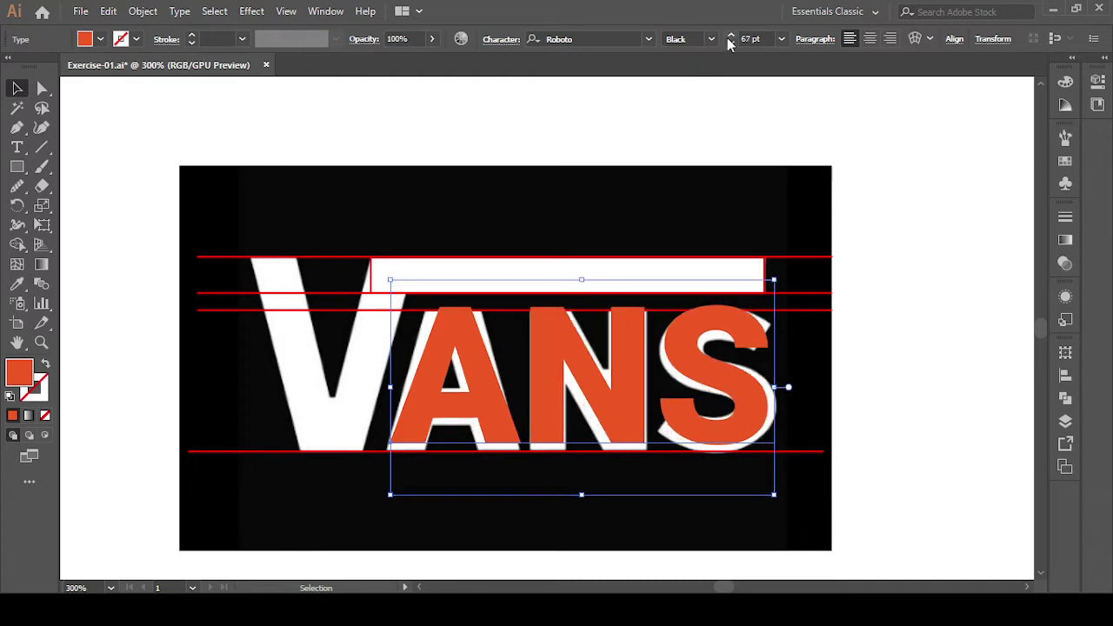
left_click(730, 36)
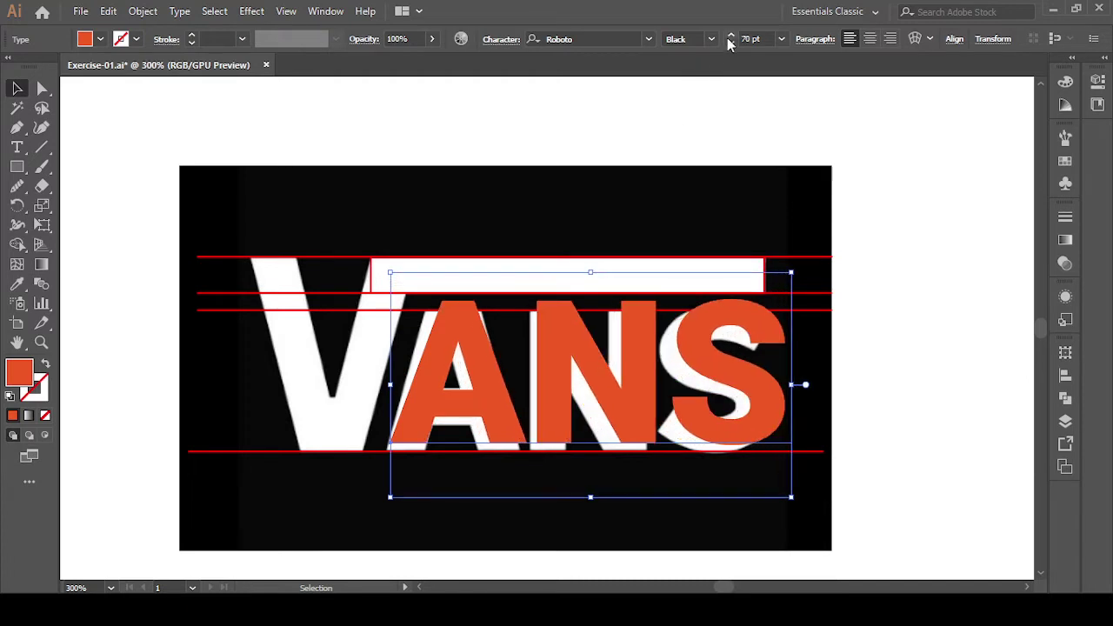
left_click(943, 361)
left_click_drag(597, 374, 589, 382)
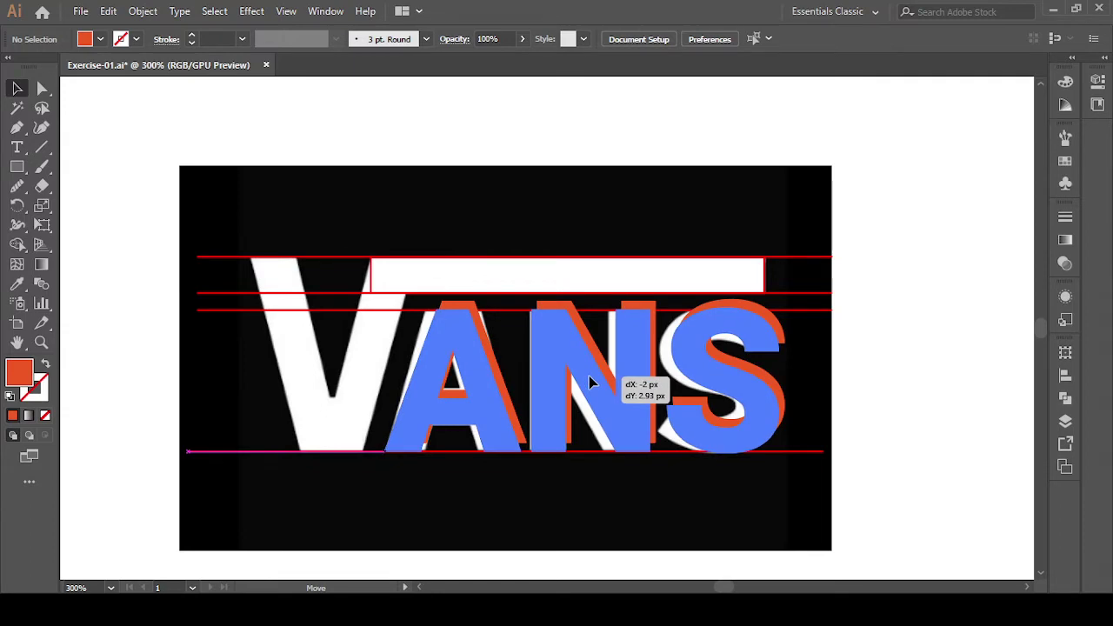
left_click_drag(590, 378, 589, 377)
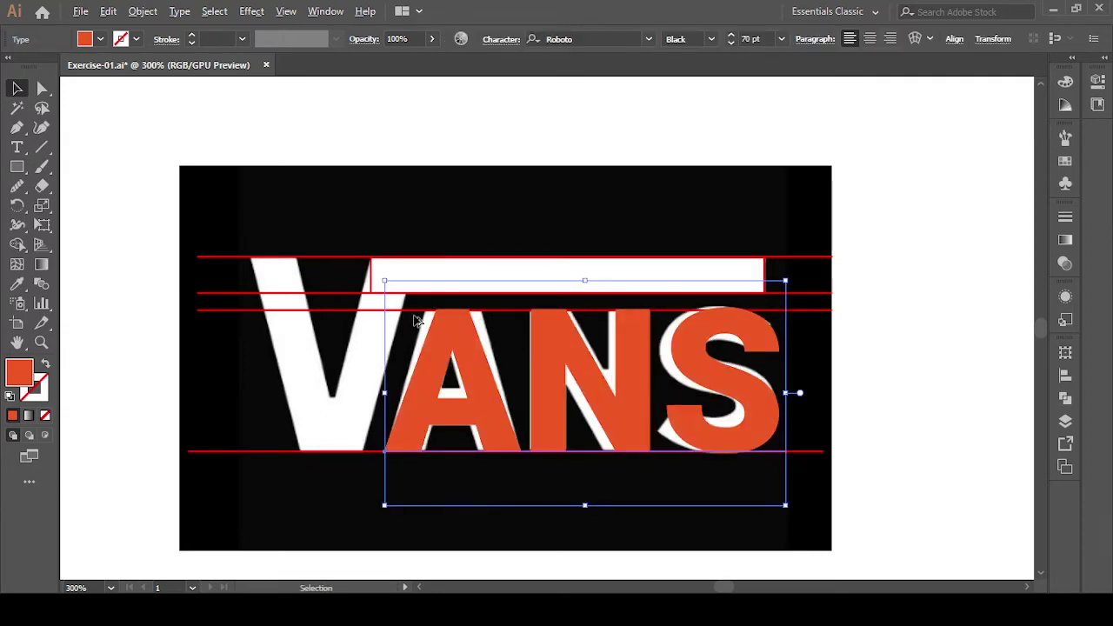
scroll(485, 298, "up", 5)
scroll(490, 308, "up", 3)
scroll(485, 299, "down", 4)
Check the ANS alignment in Outline view, zoomed in on the letter A.
scroll(487, 358, "down", 2)
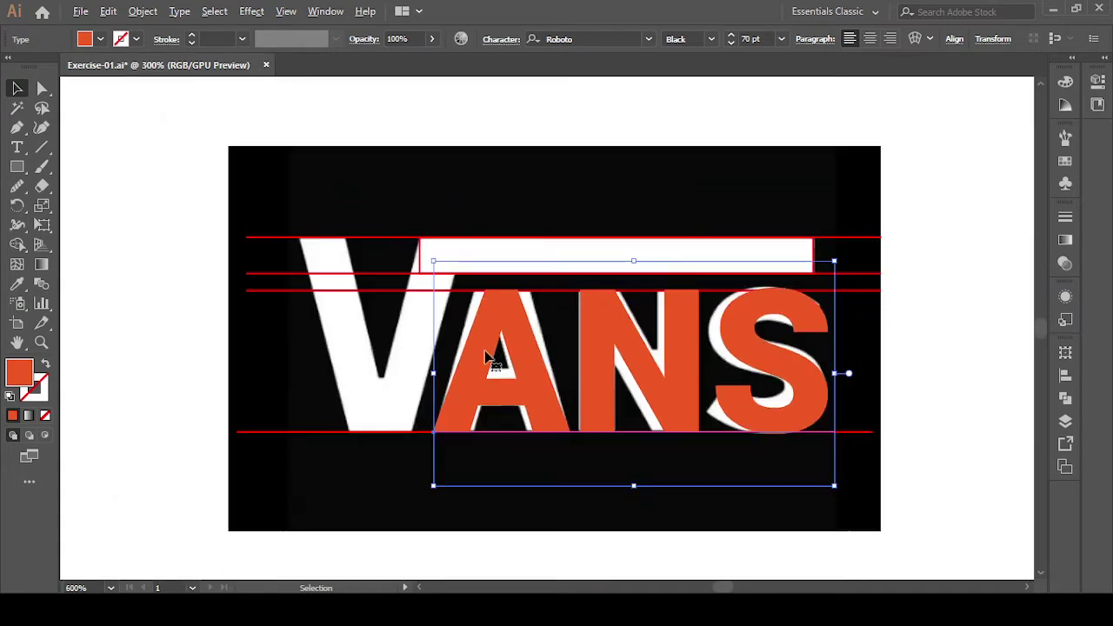
key("ctrl+shift+a")
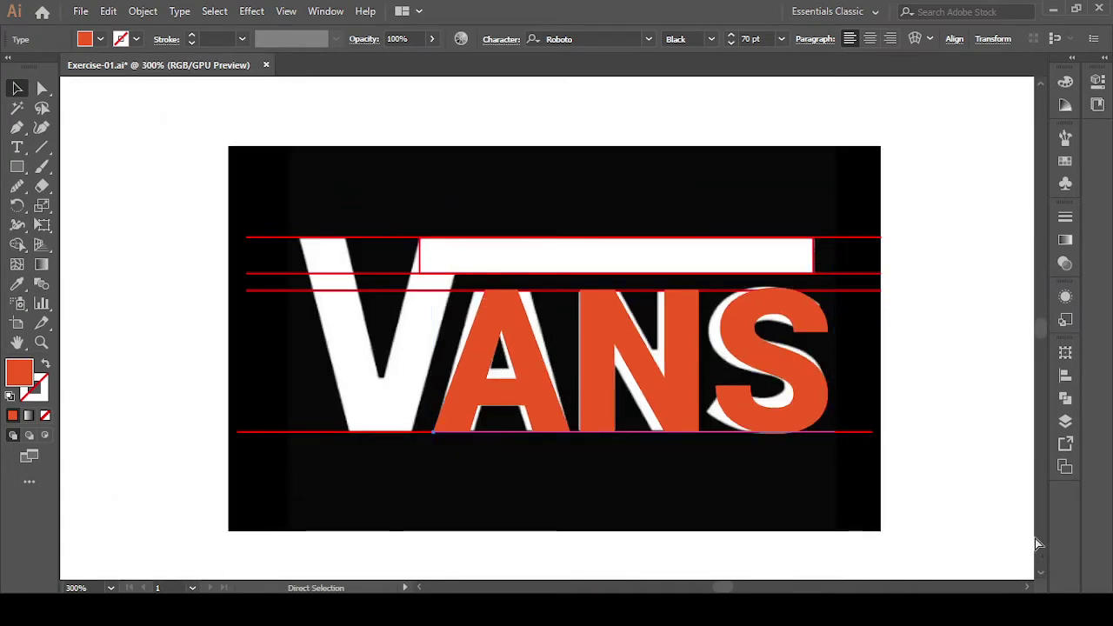
key("ctrl+y")
key("ctrl+a")
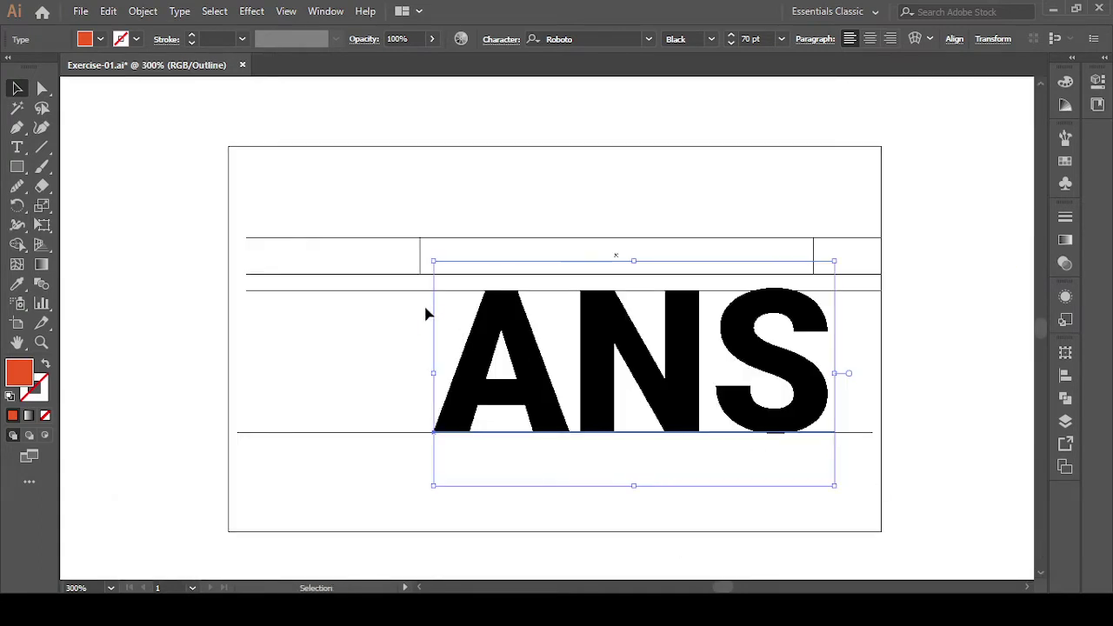
scroll(489, 296, "up", 5)
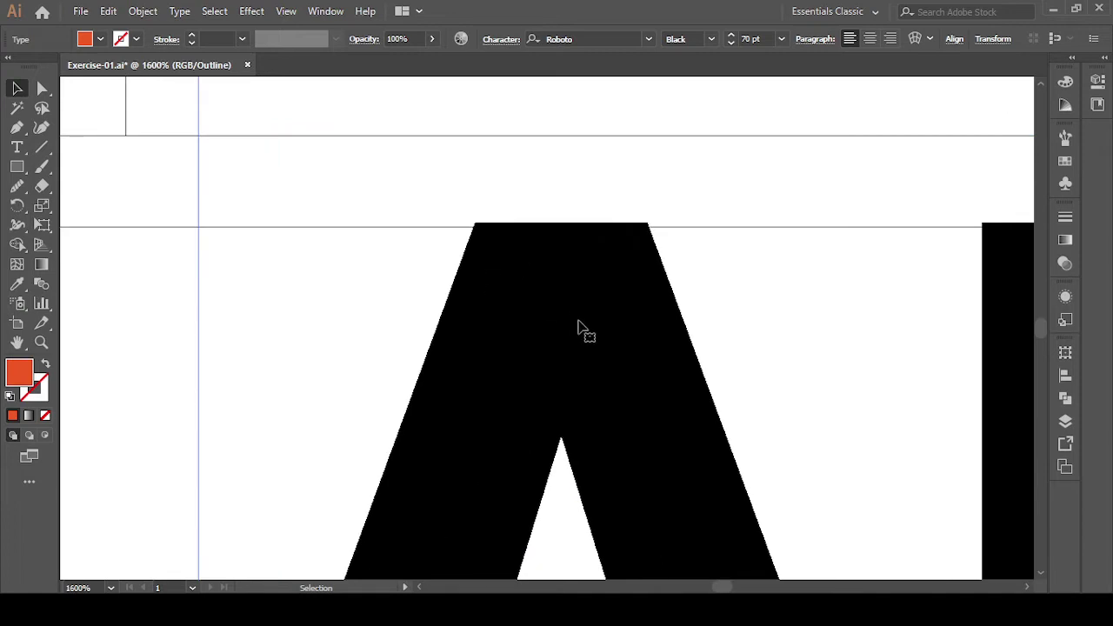
scroll(583, 329, "down", 5)
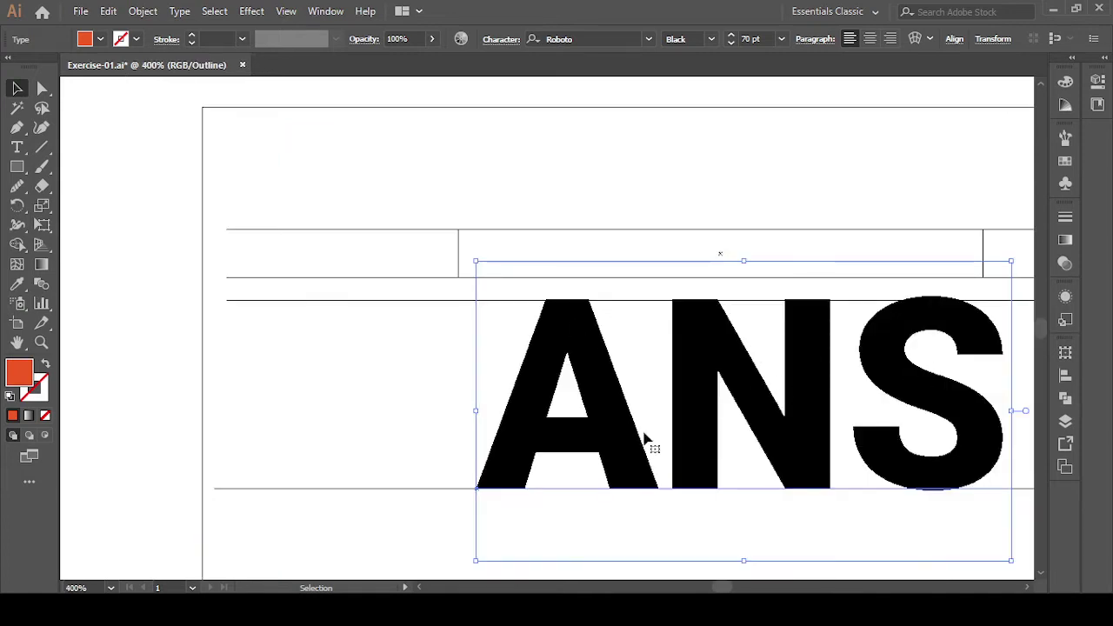
Reduce ANS to 69 pt and stretch it taller to reach the letter tops.
left_click(731, 45)
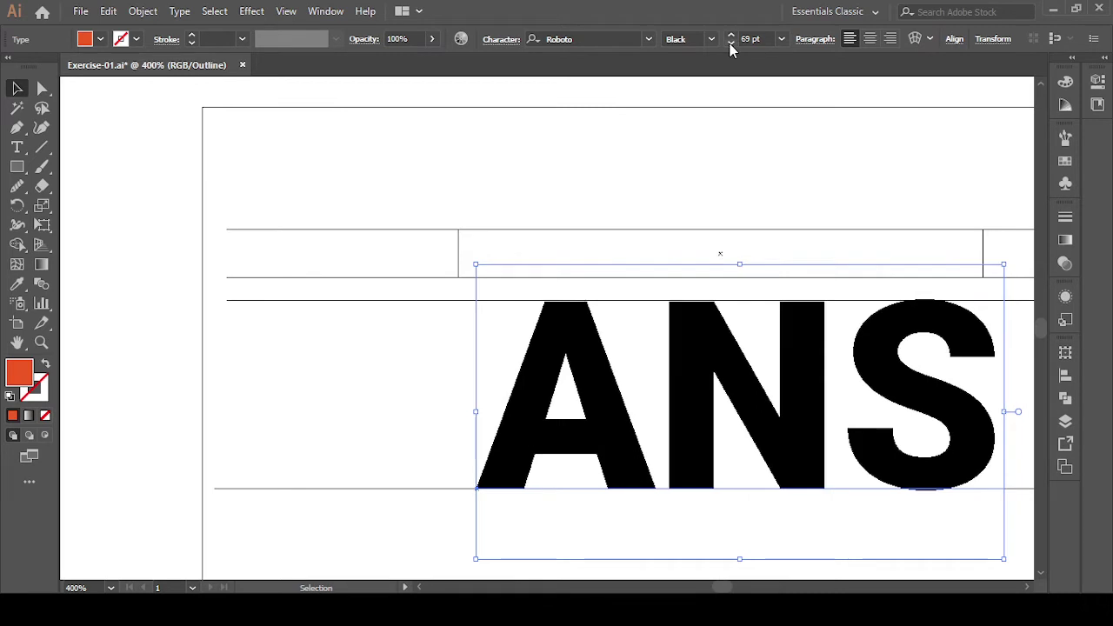
left_click(343, 385)
left_click(557, 339)
scroll(558, 340, "up", 3)
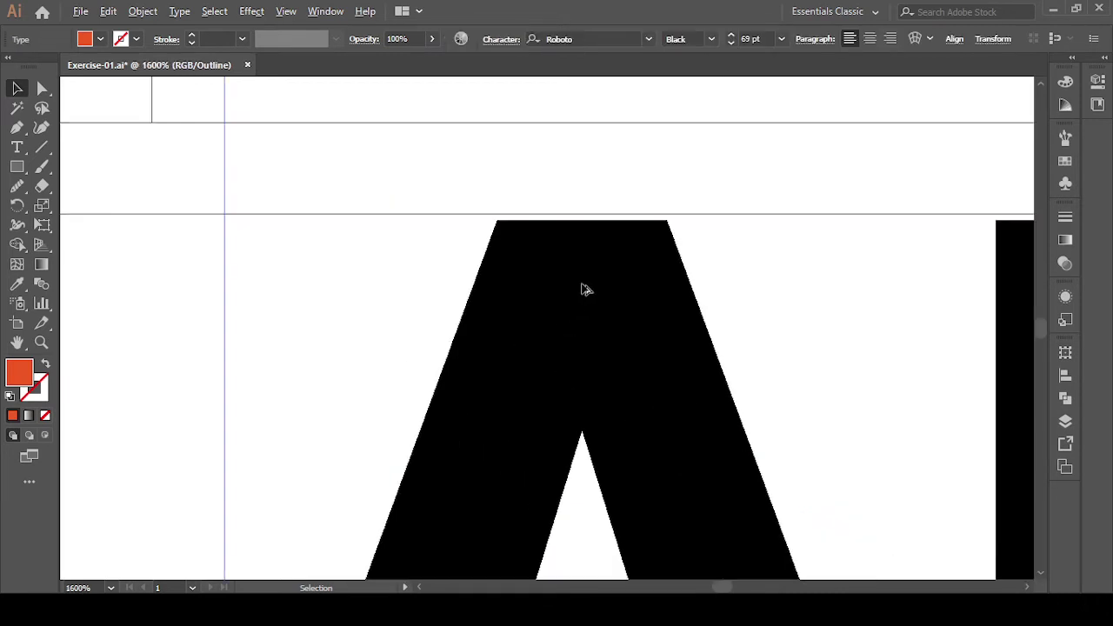
scroll(583, 287, "down", 1)
left_click_drag(745, 319, 399, 329)
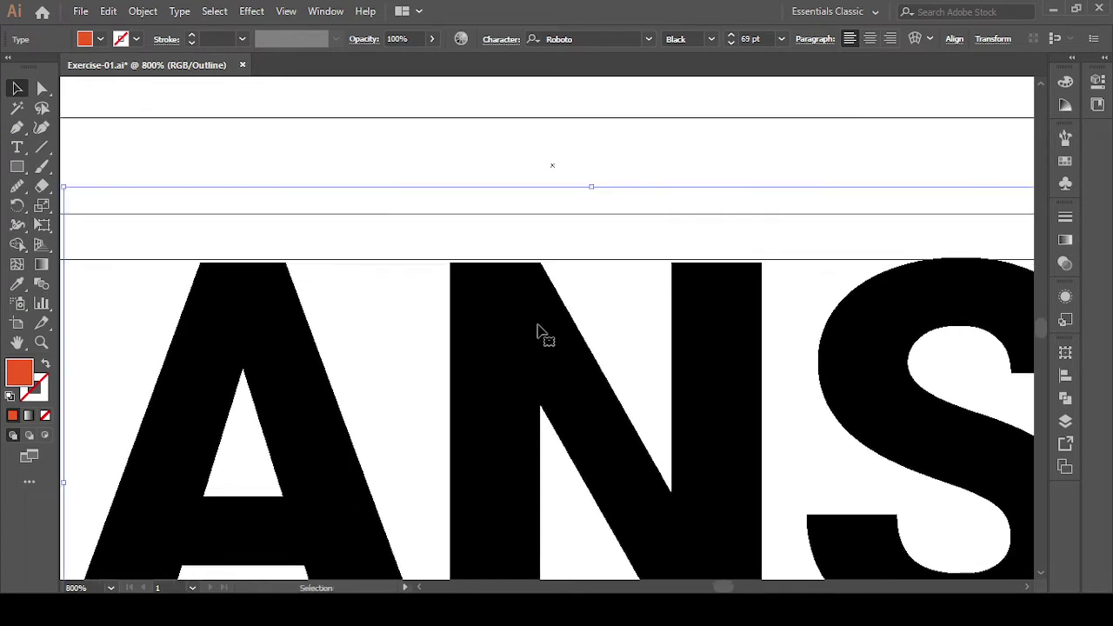
left_click_drag(578, 214, 592, 185)
scroll(609, 275, "down", 3)
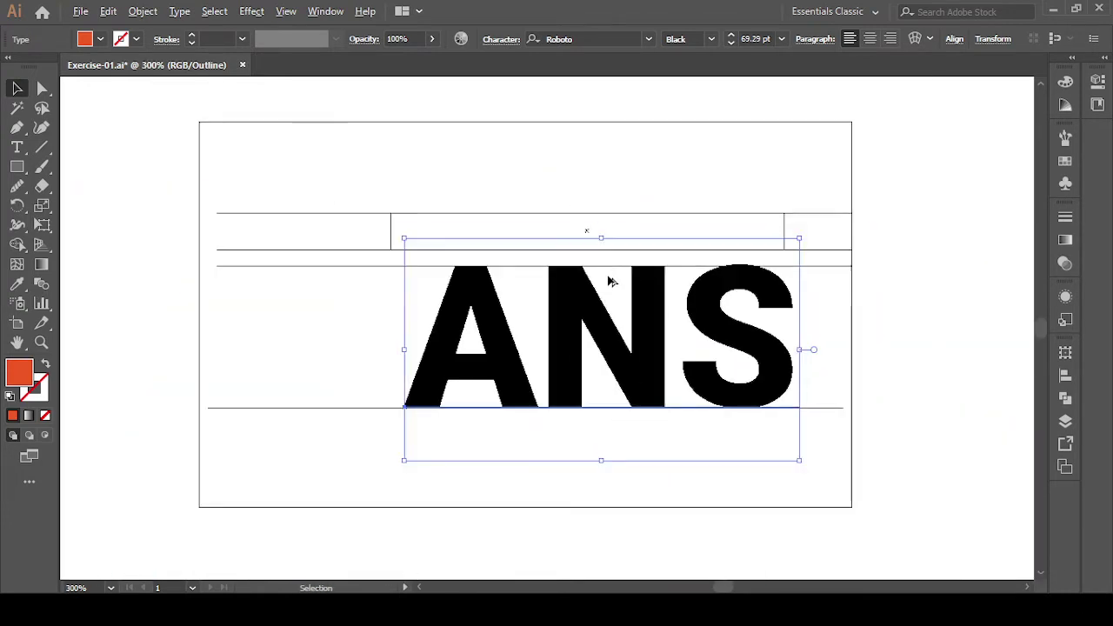
left_click(931, 423)
Reselect the ANS text and raise its font size one point to 70 pt.
key("a")
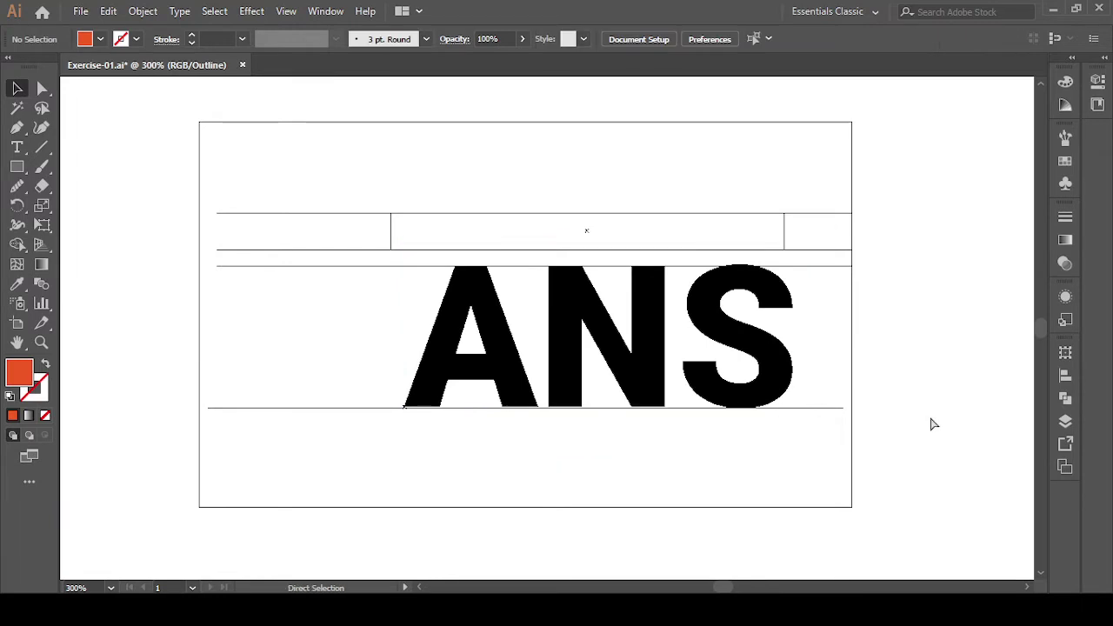
key("ctrl+a")
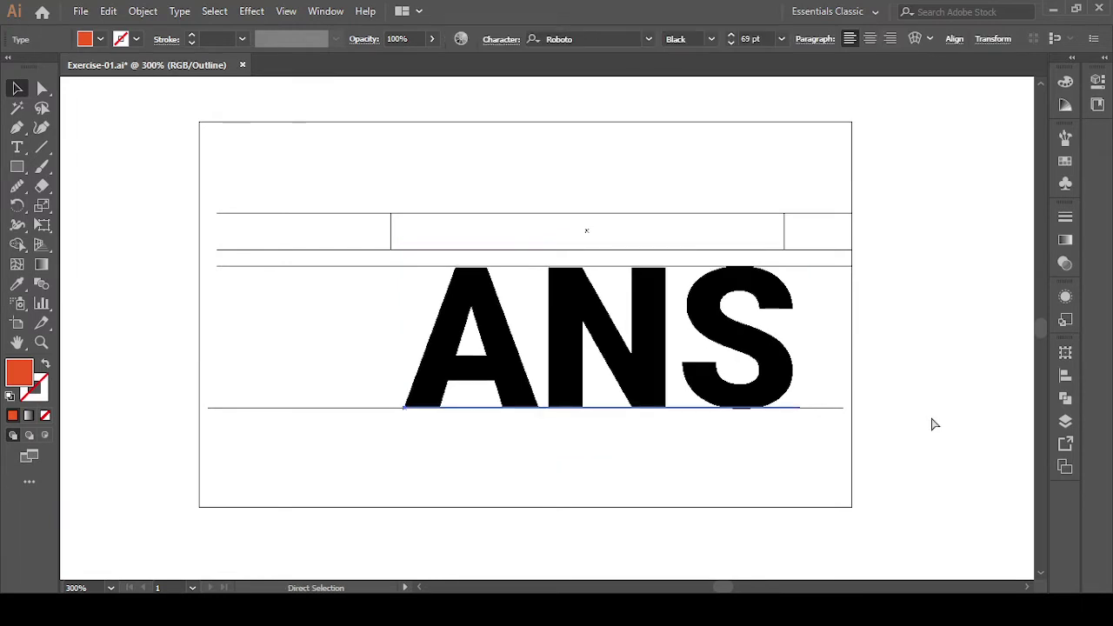
key("v")
left_click(929, 424)
left_click(746, 348)
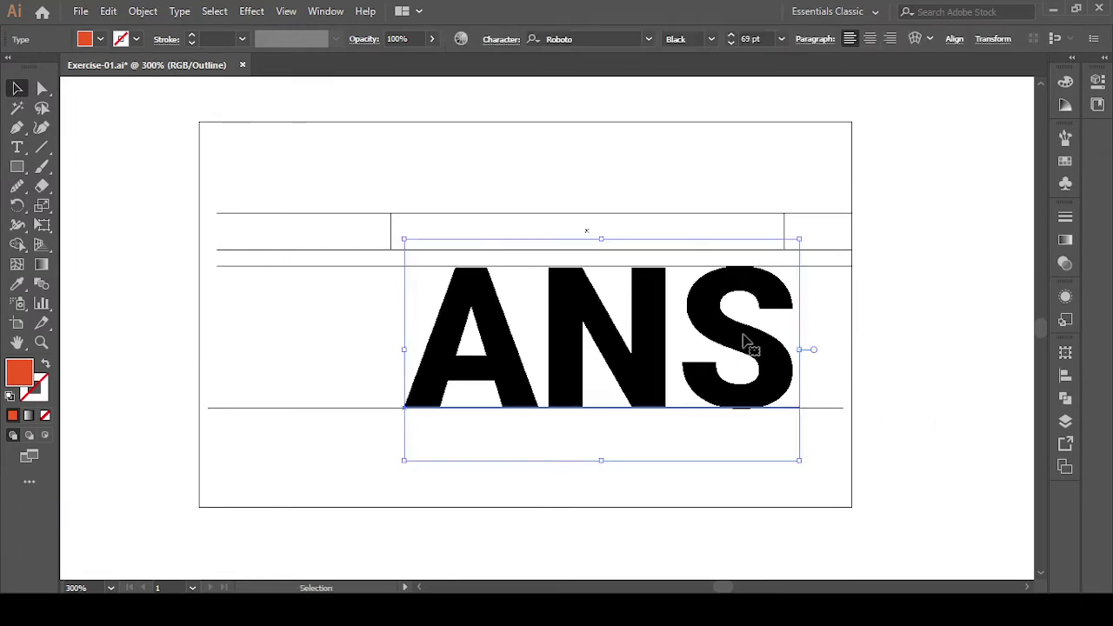
left_click(731, 40)
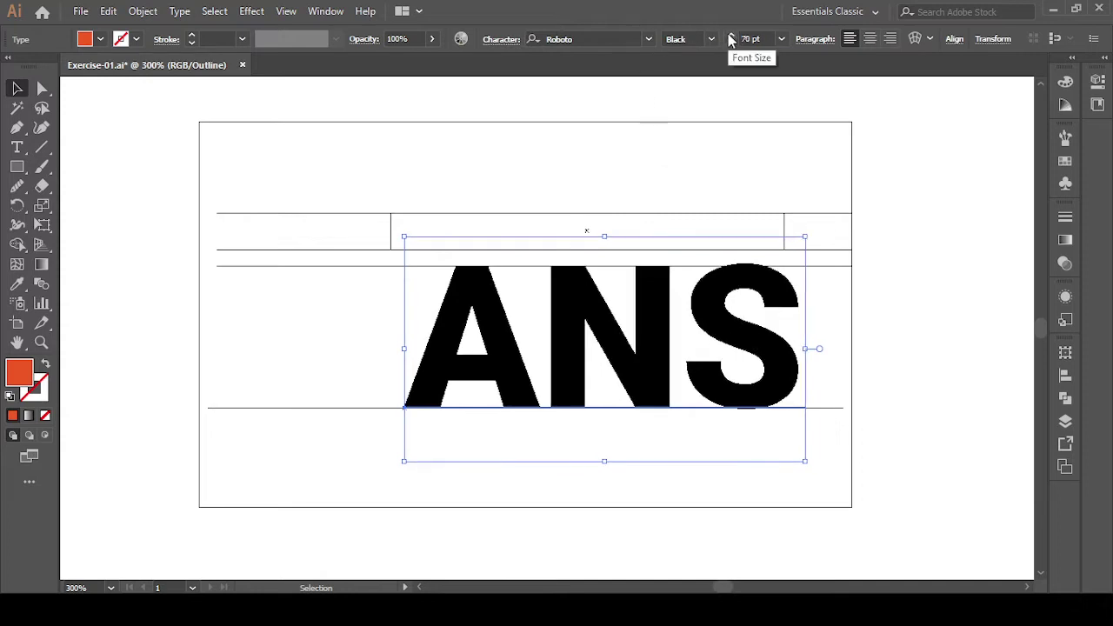
left_click(951, 277)
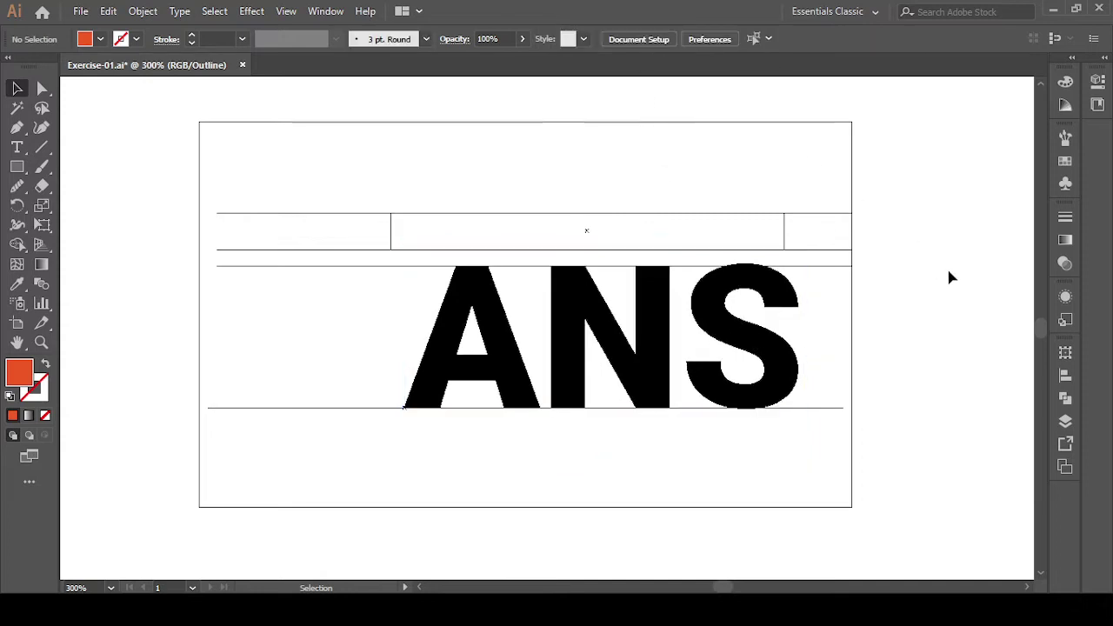
left_click(723, 366)
Return to full-colour Preview and nudge the ANS text slightly left.
key("a")
key("ctrl+y")
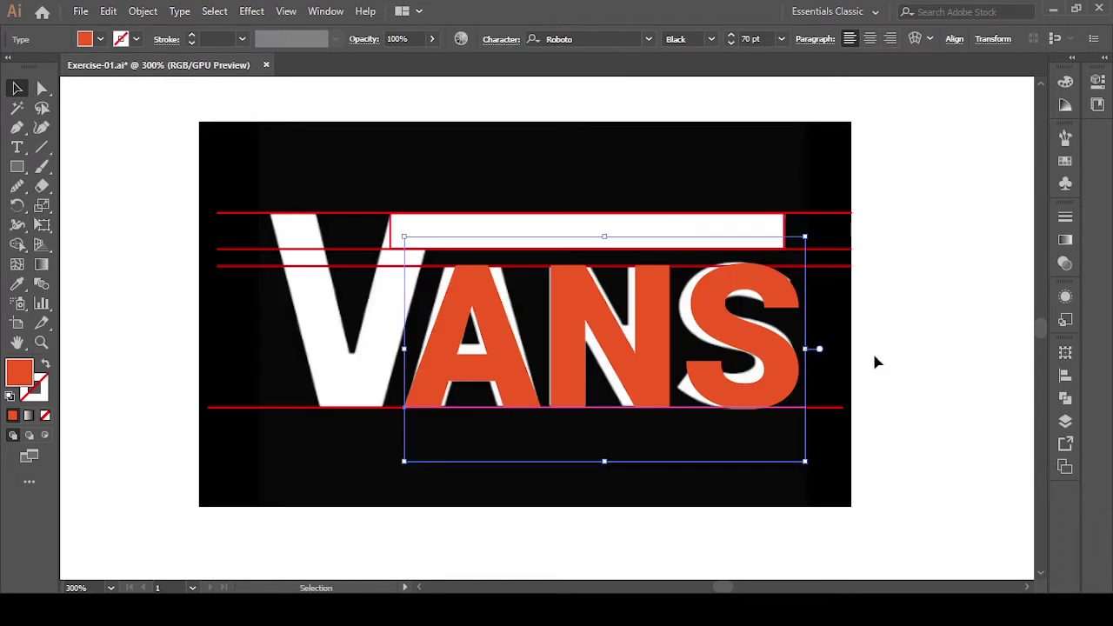
left_click(655, 508)
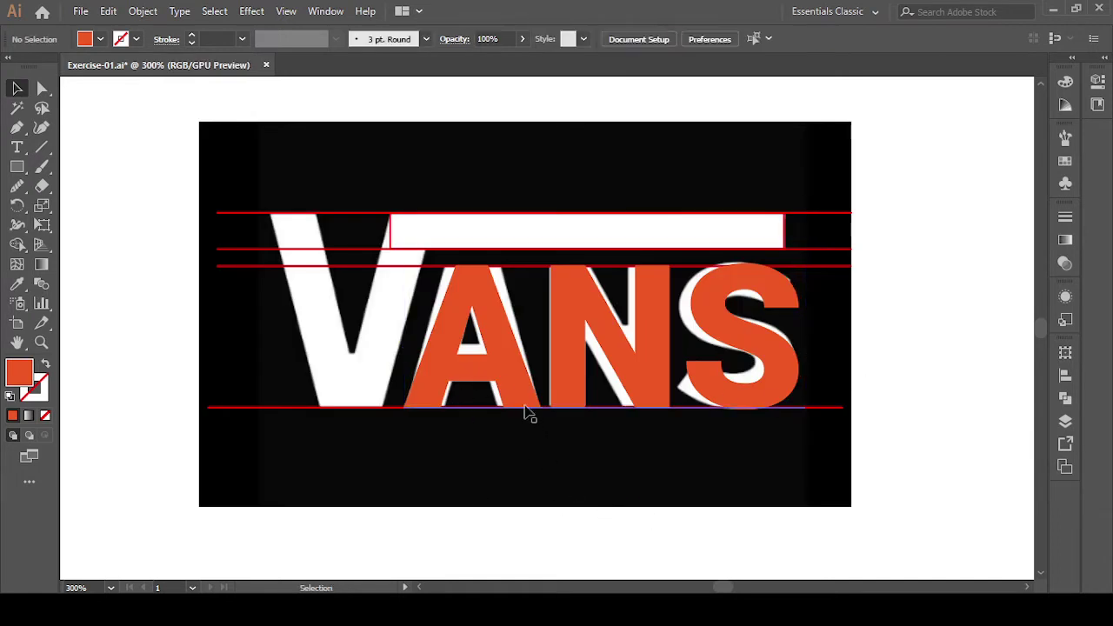
left_click(509, 360)
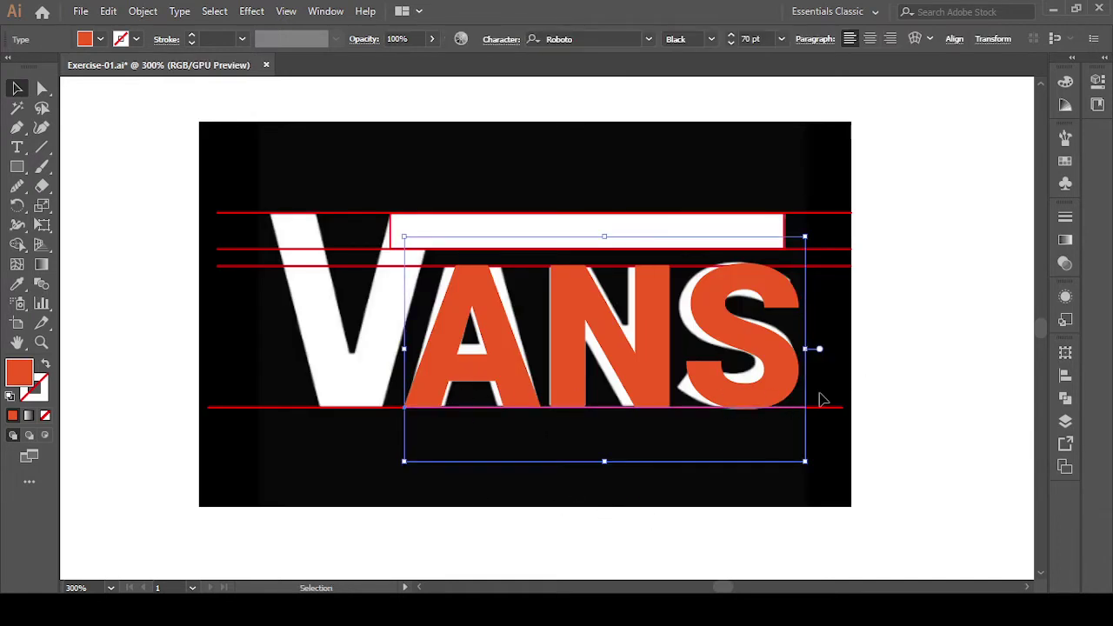
key("Left")
left_click(907, 368)
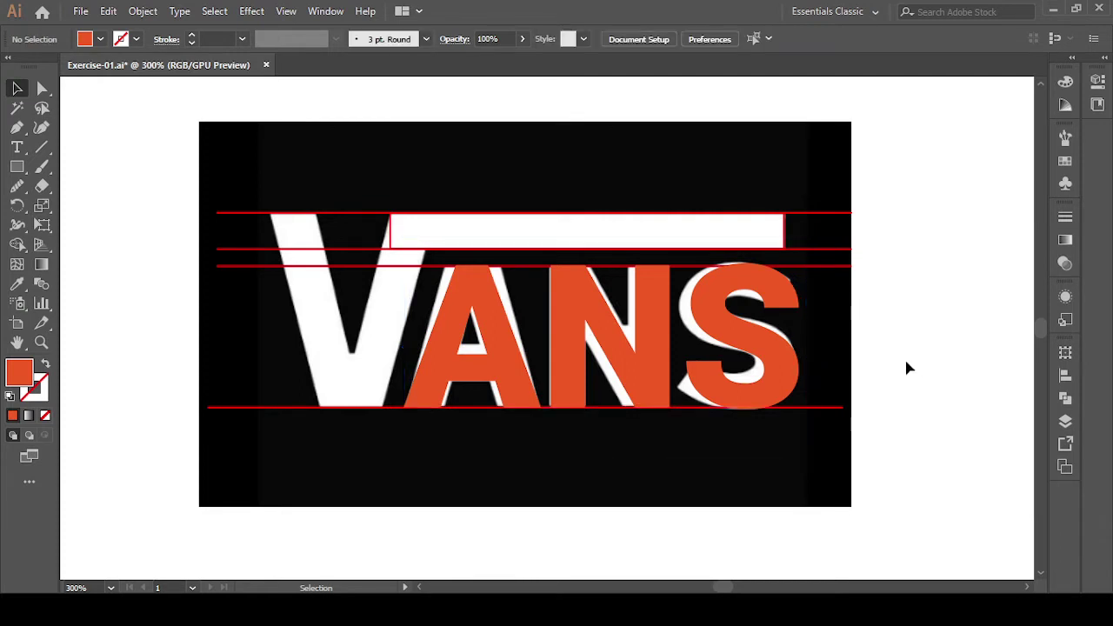
Copy the ANS text left of the artboard and retype the copy as 'V'.
left_click(514, 360)
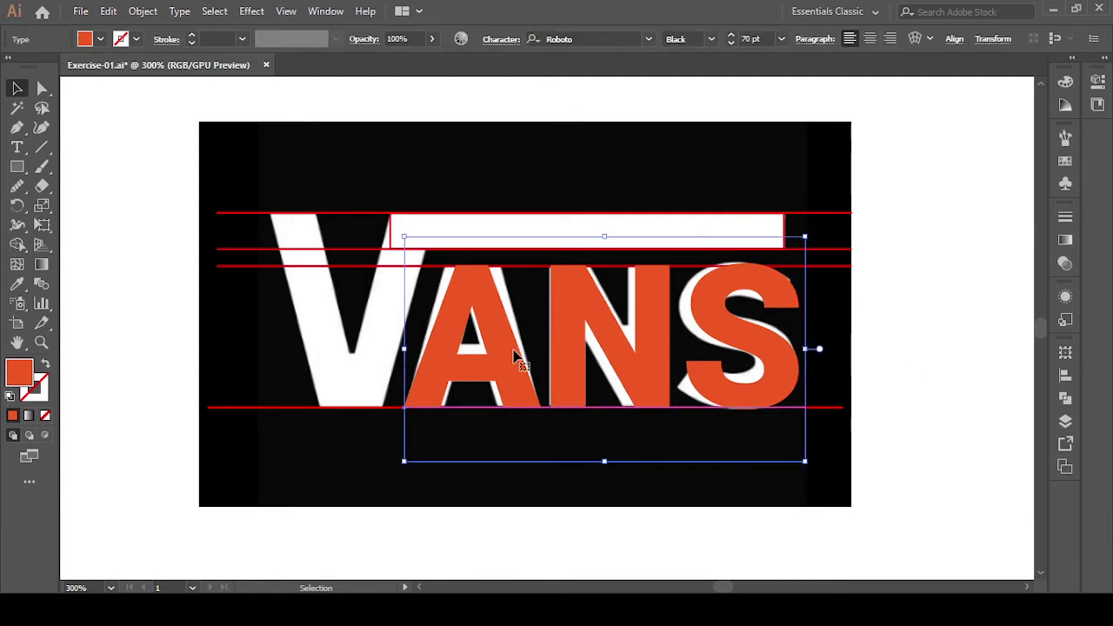
left_click_drag(514, 360, 250, 365)
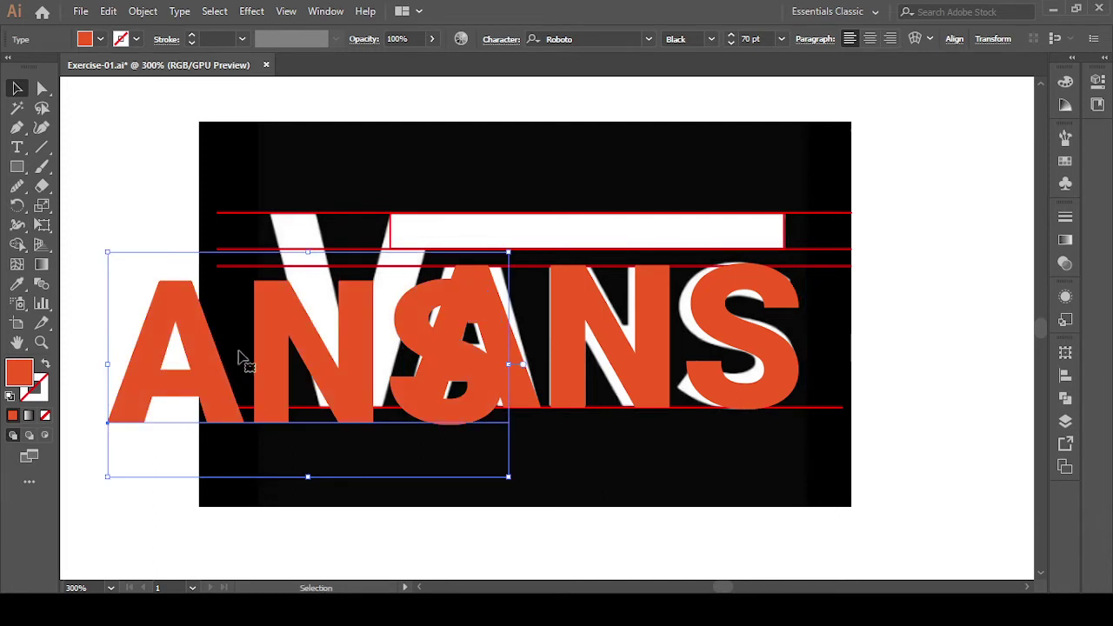
key("t")
left_click(251, 366)
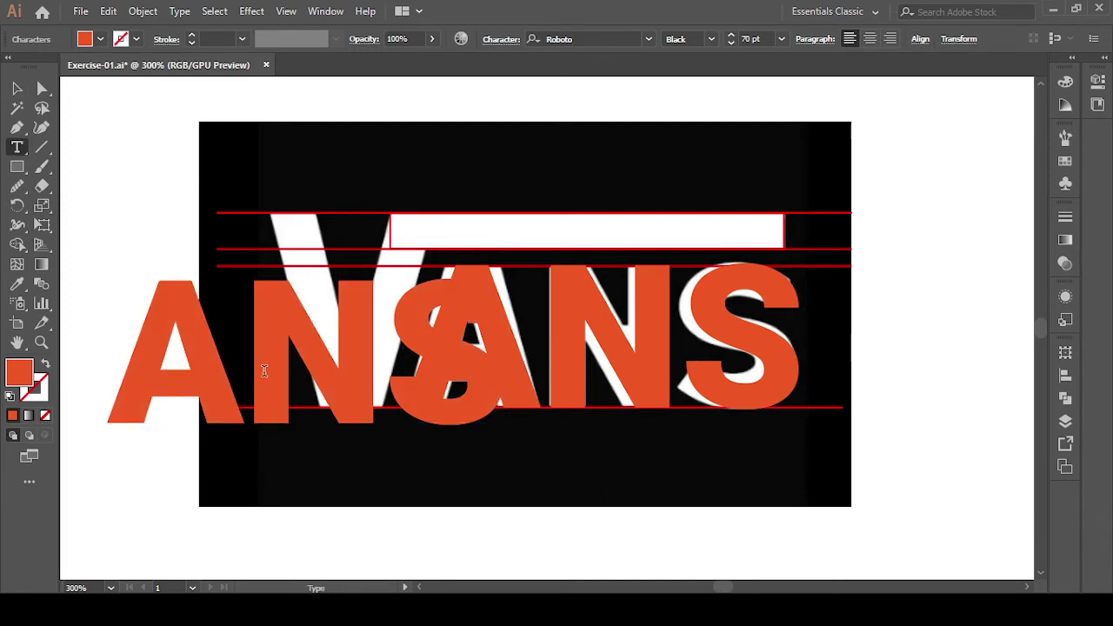
type("A")
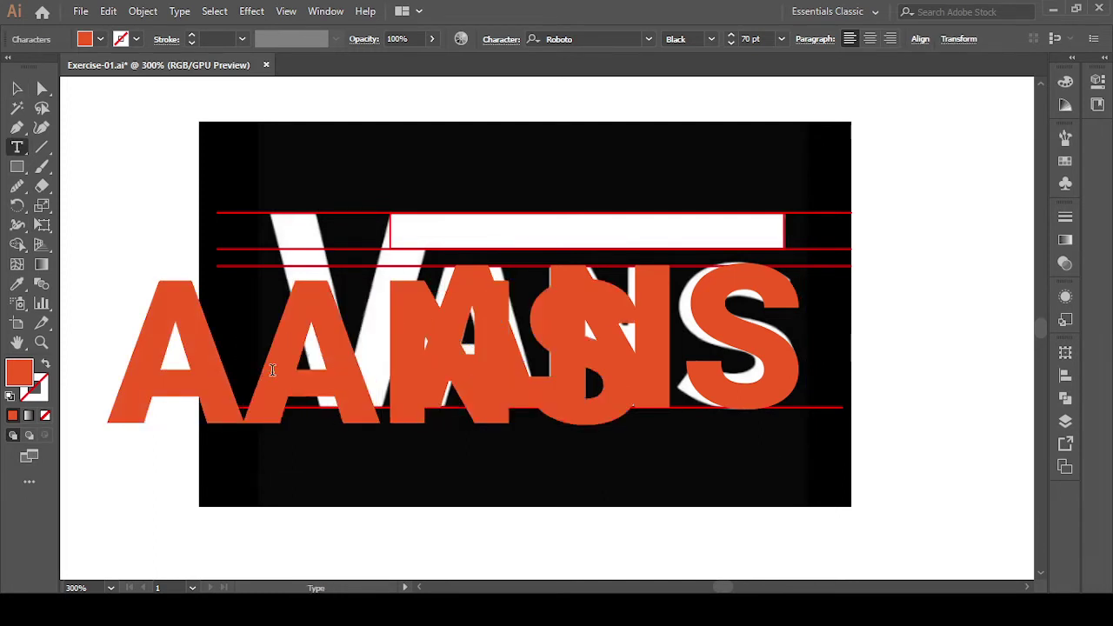
key("BackSpace")
key("BackSpace")
key("BackSpace")
key("Delete")
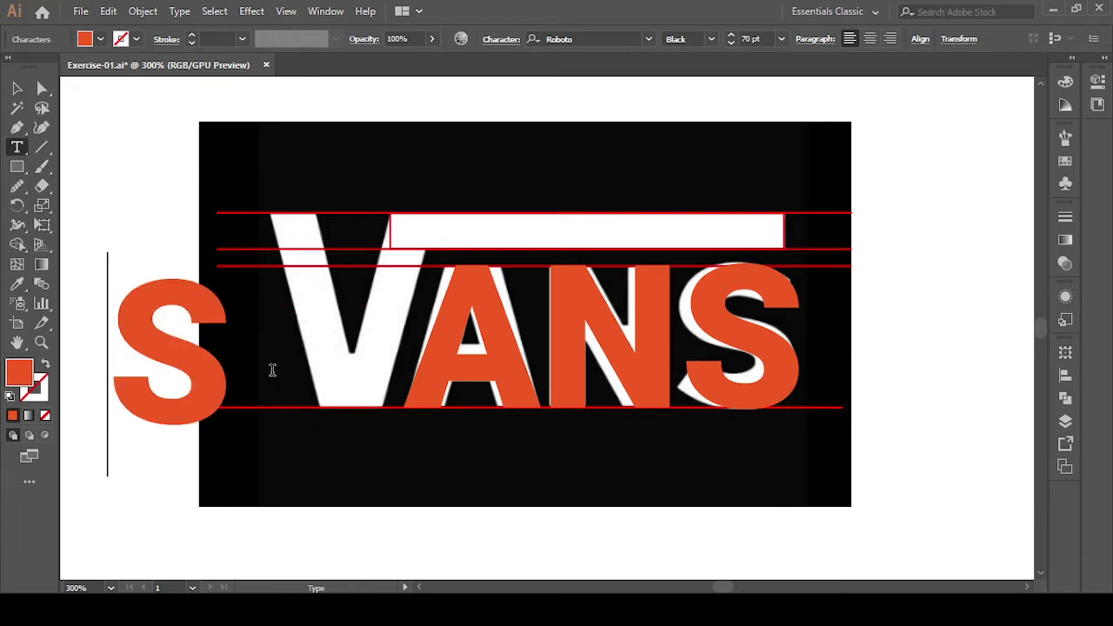
key("Delete")
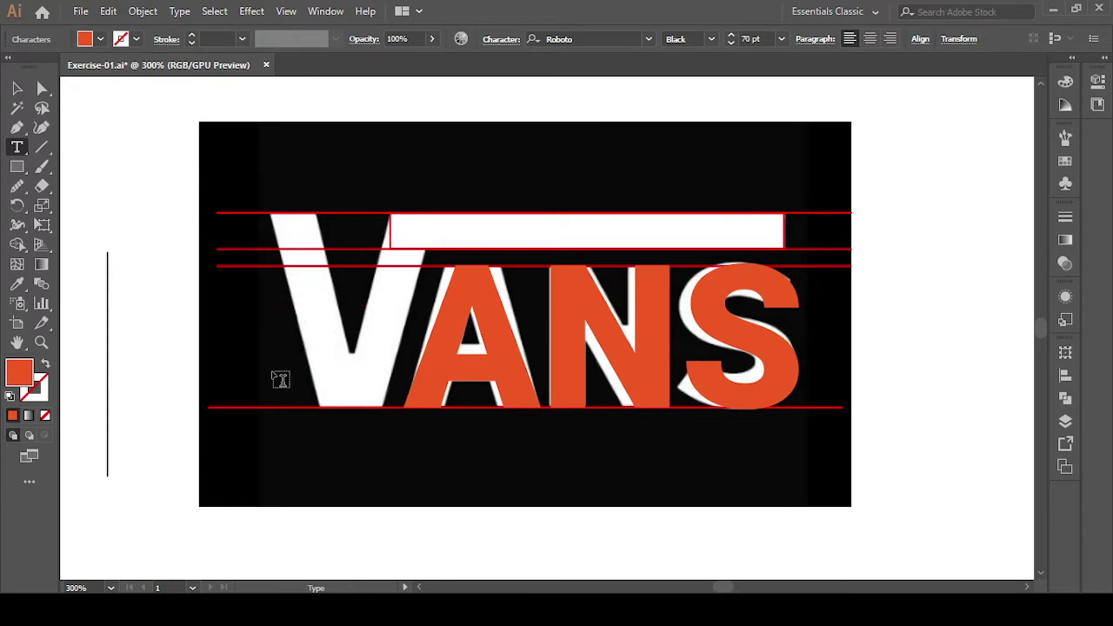
type("V")
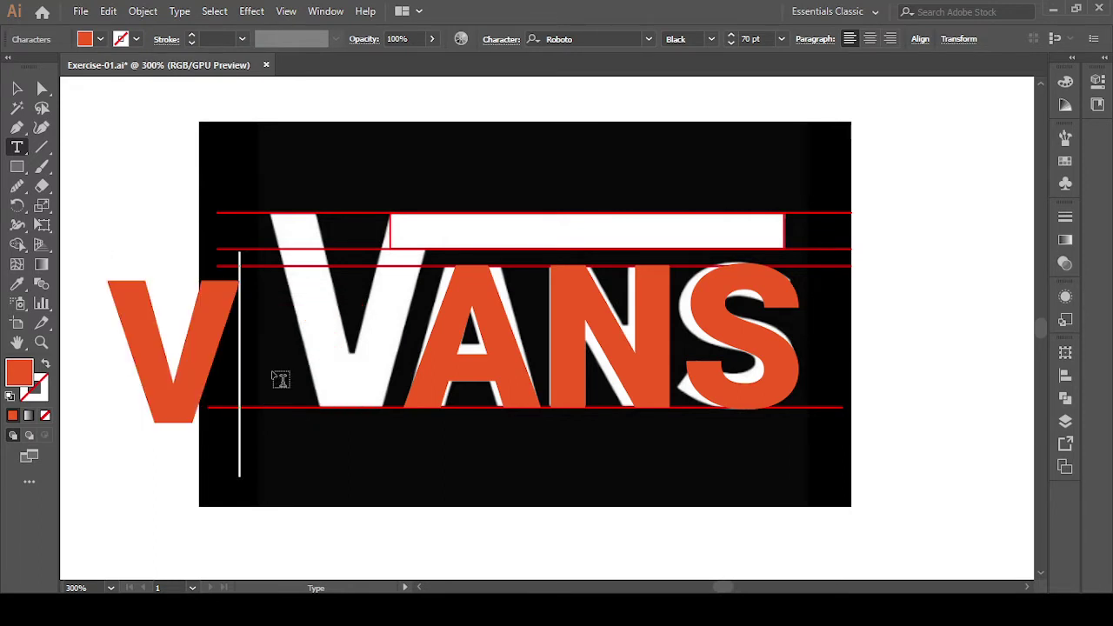
key("Escape")
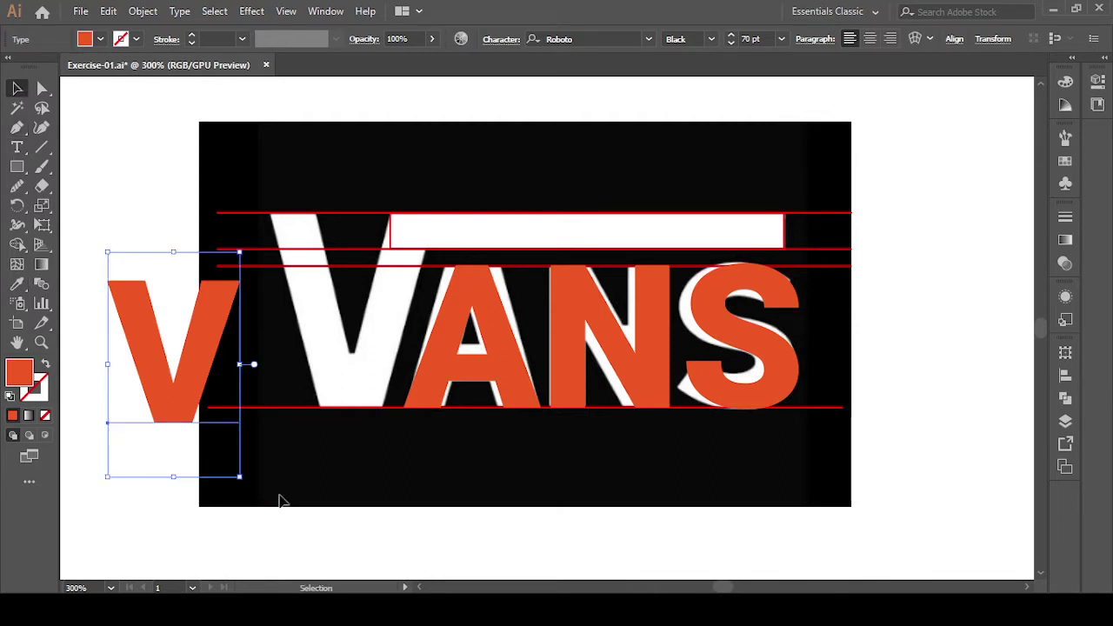
Move the orange V over the white V, sizing it up to 98 pt, then down to 96 pt.
left_click(280, 499)
left_click_drag(187, 398, 366, 380)
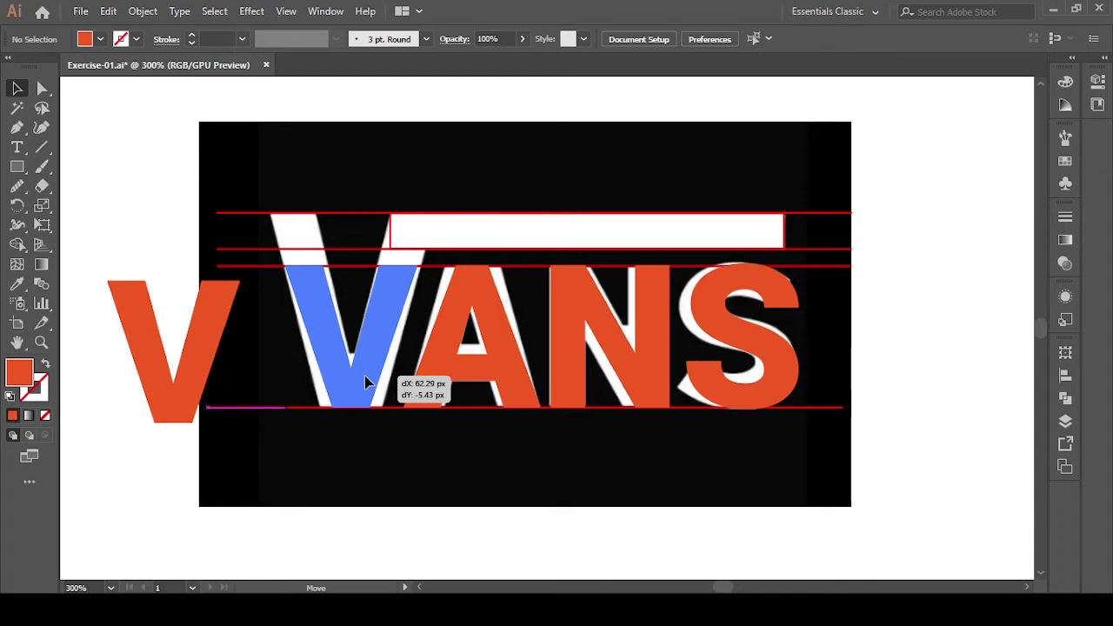
left_click_drag(364, 373, 366, 376)
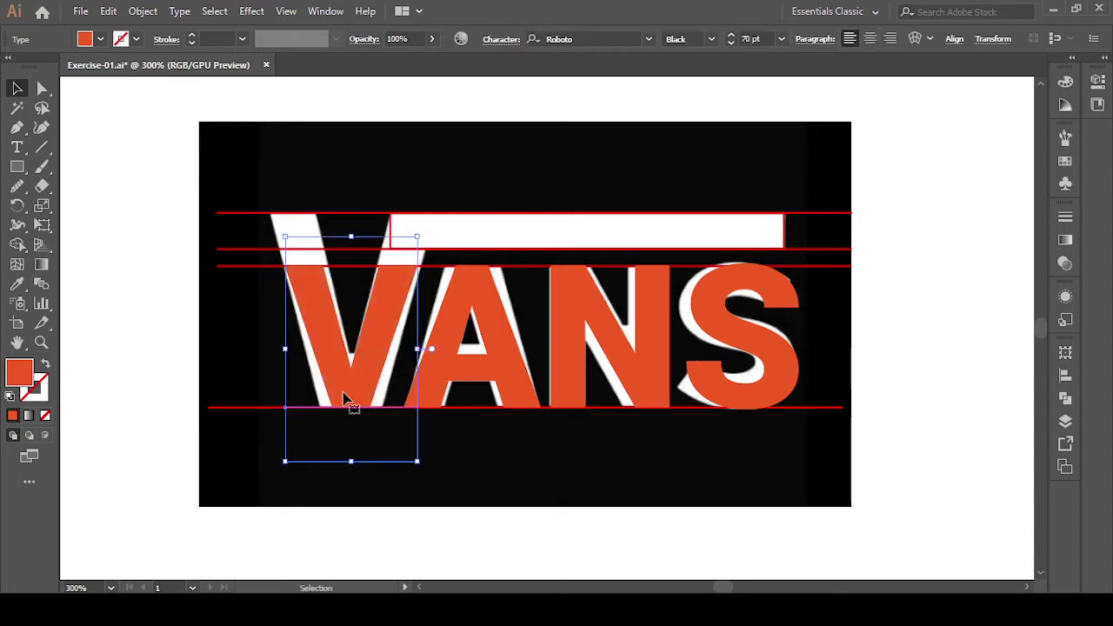
left_click(731, 38)
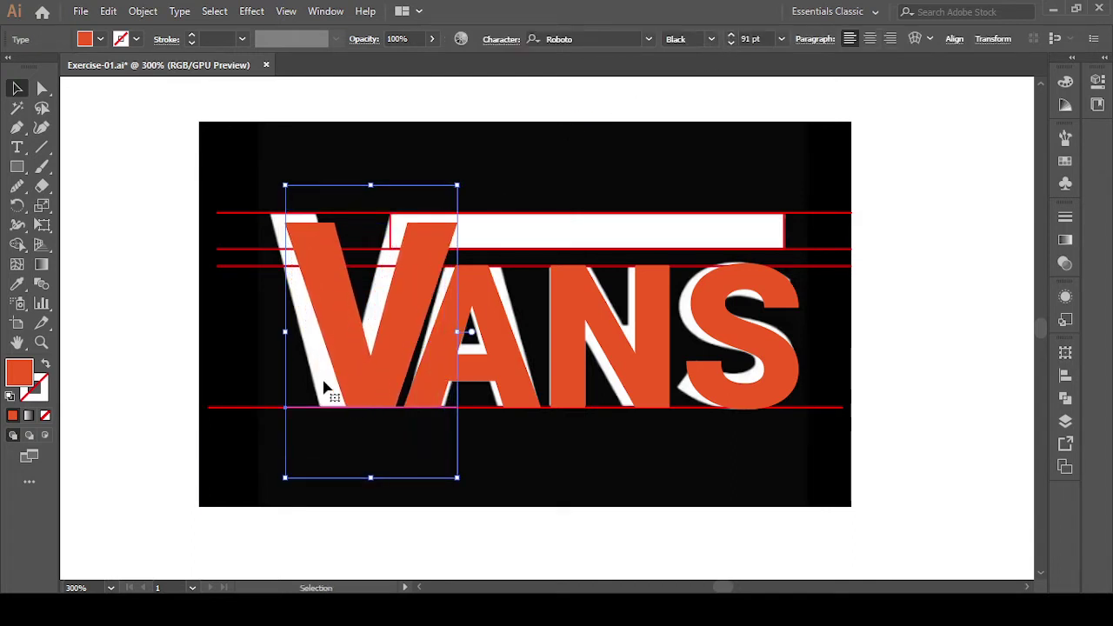
left_click_drag(375, 377, 350, 362)
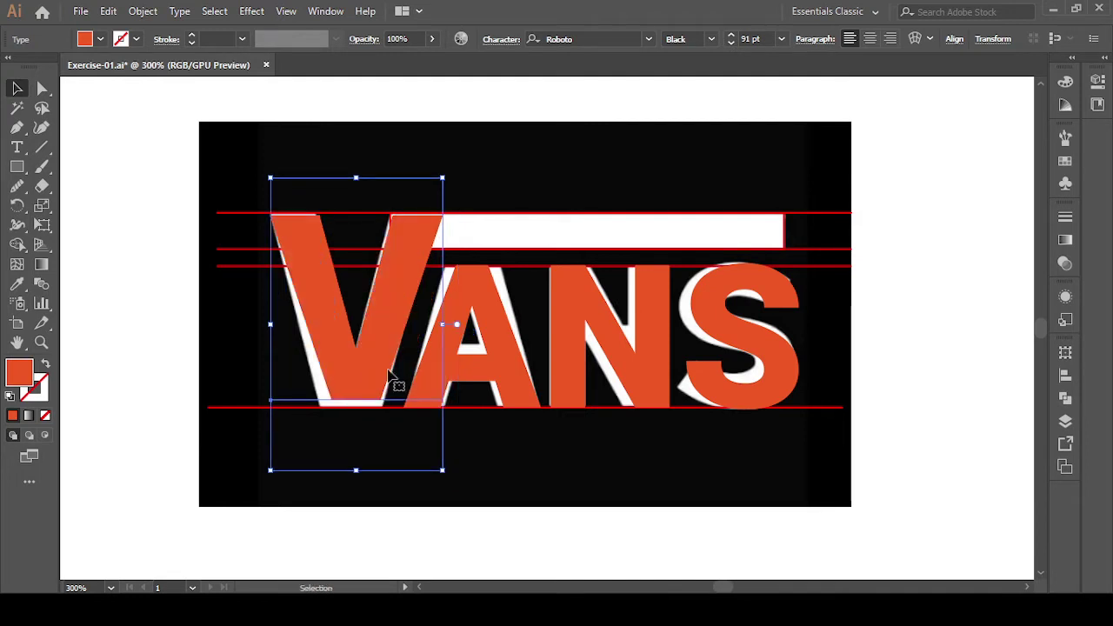
left_click(730, 35)
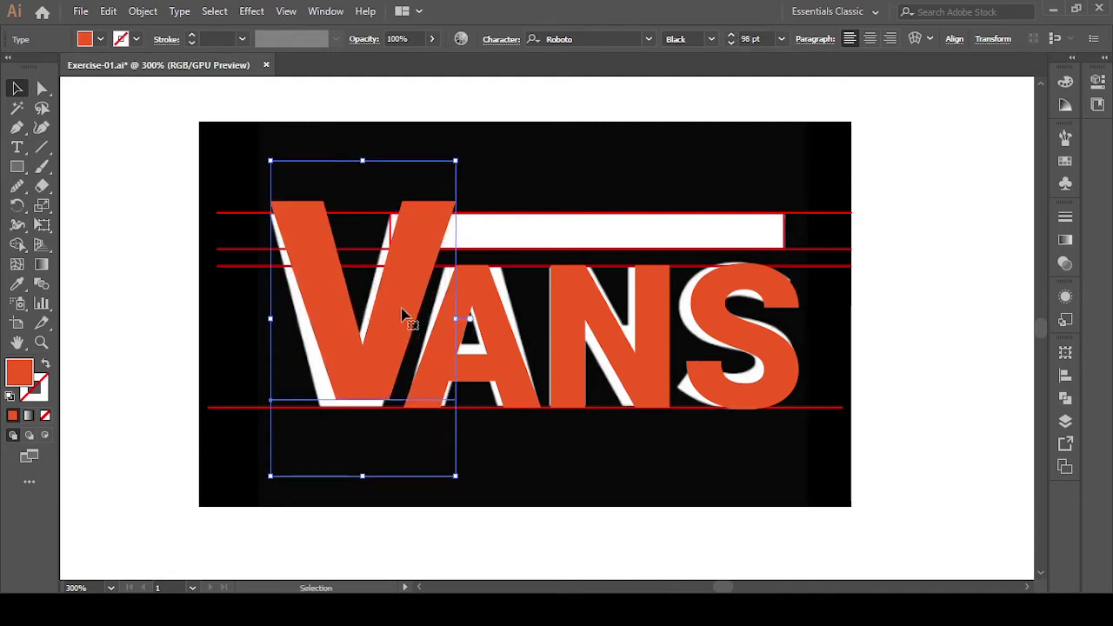
left_click_drag(403, 314, 392, 322)
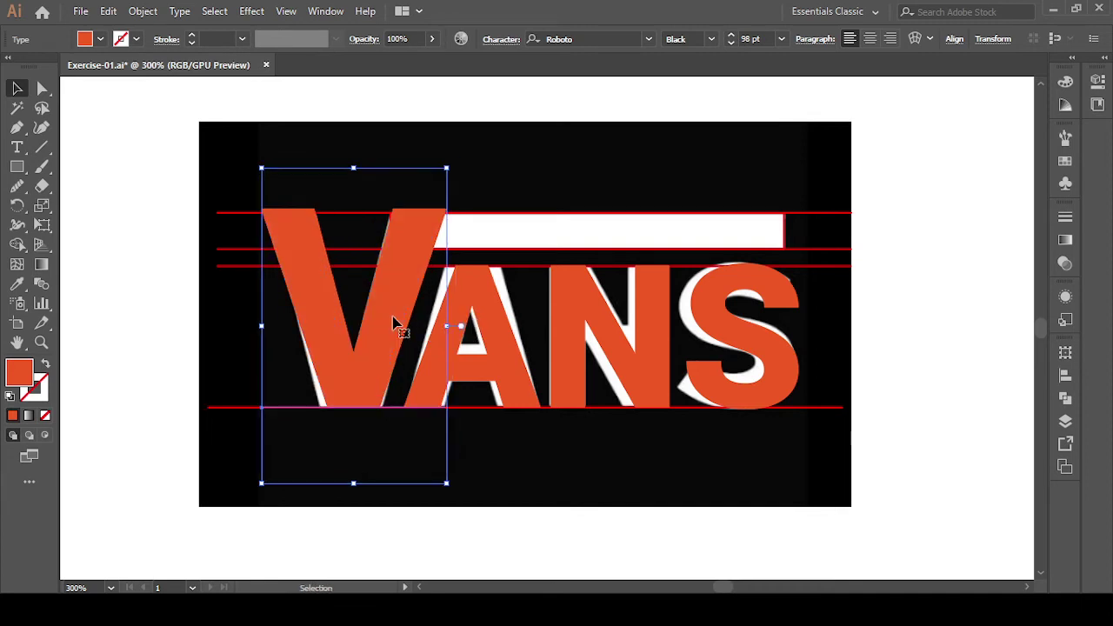
left_click(731, 43)
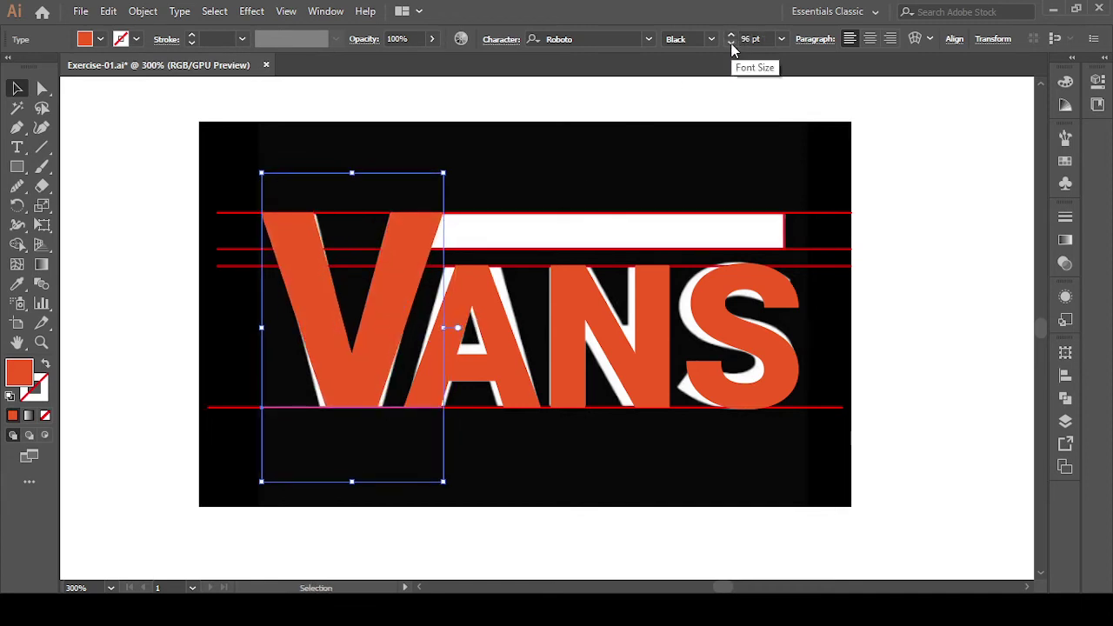
left_click(519, 167)
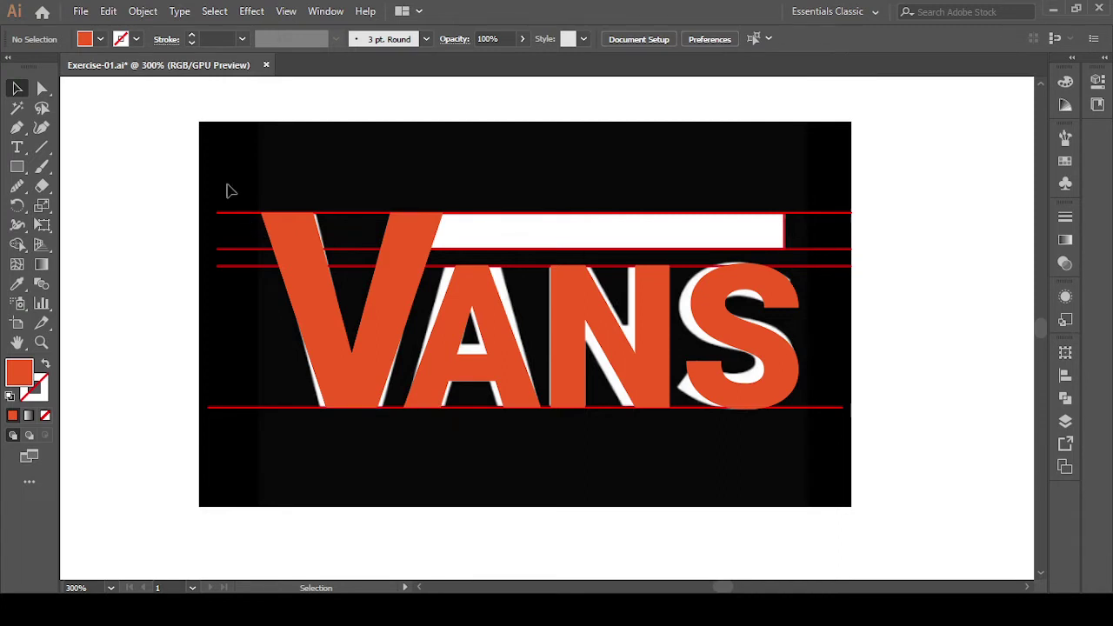
Switch to outline view and set the V text's font size to 95 pt.
key("a")
key("ctrl+y")
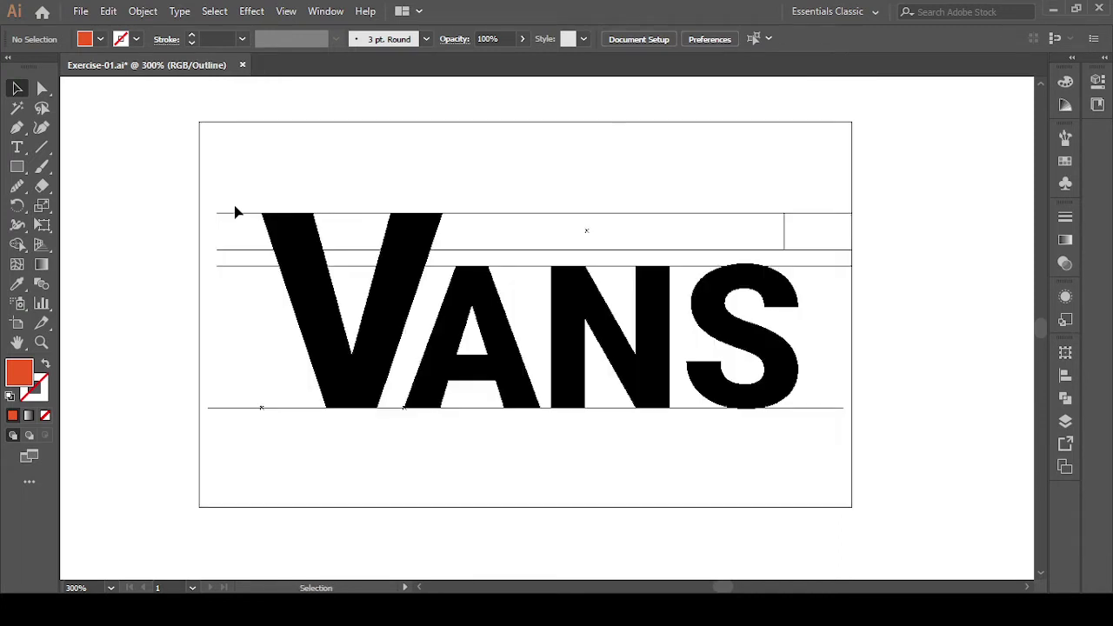
scroll(261, 210, "up", 4)
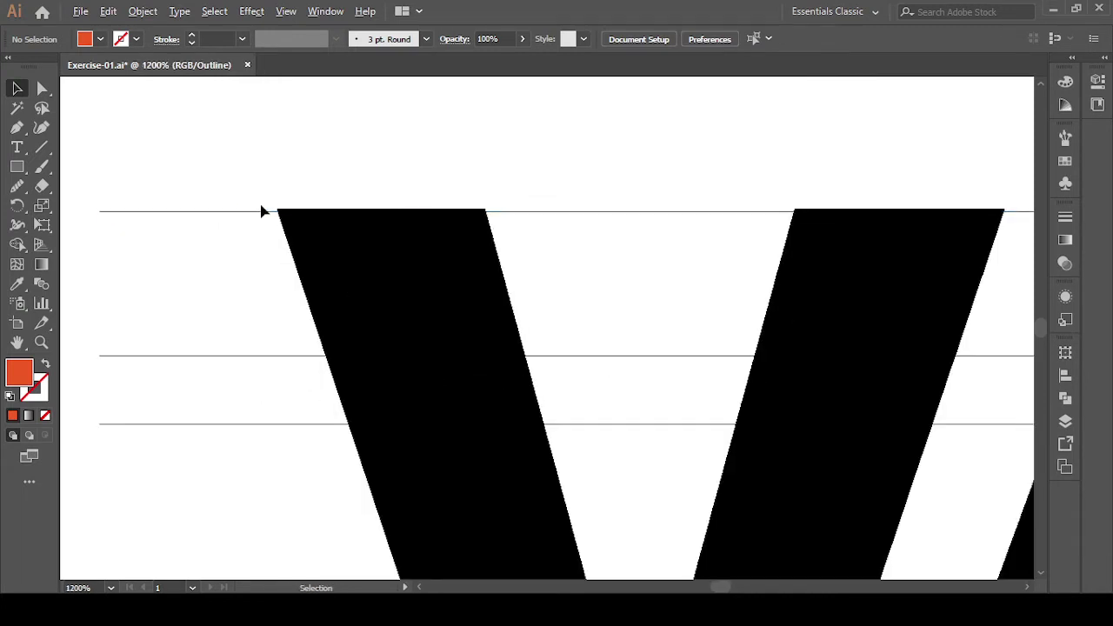
left_click(383, 291)
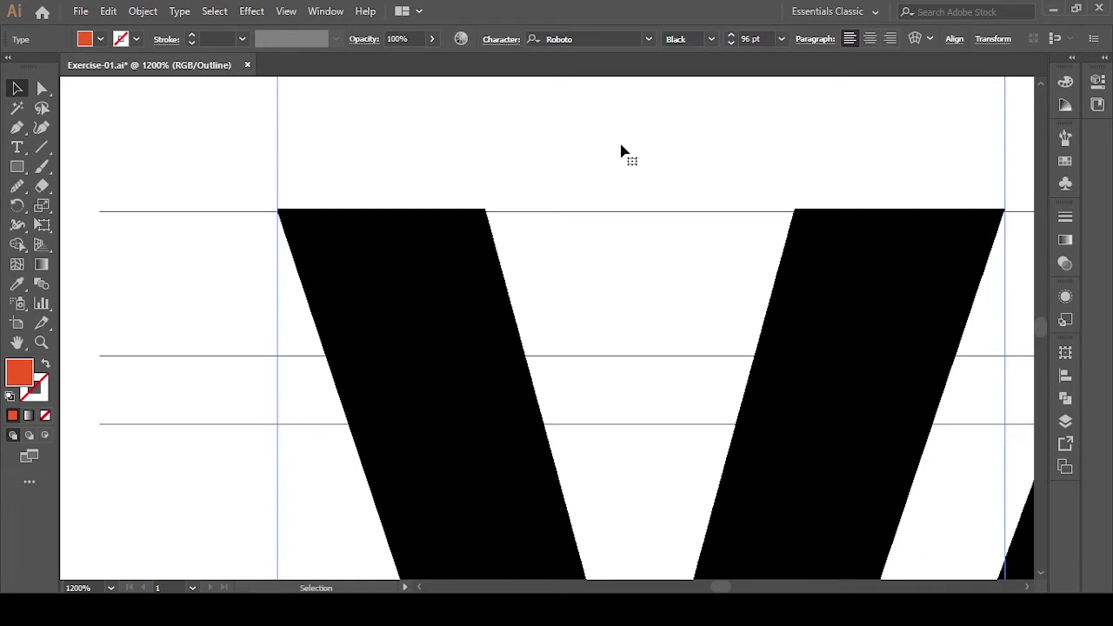
left_click(731, 43)
scroll(421, 253, "down", 2)
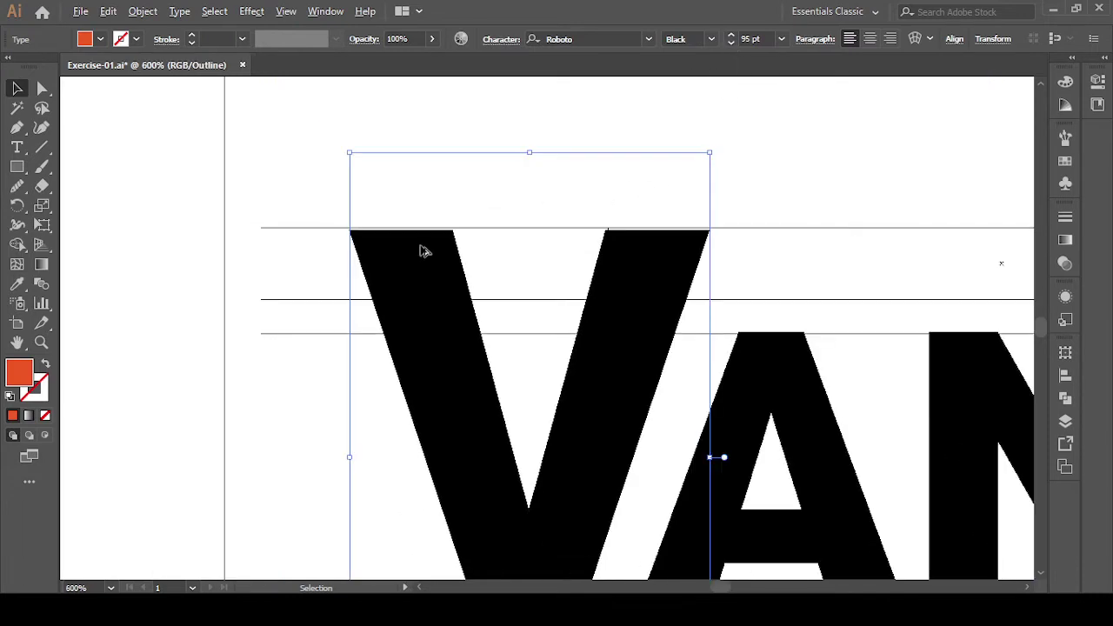
scroll(422, 252, "down", 2)
Raise the V about 18 px, then lower it back onto the baseline.
left_click(533, 490)
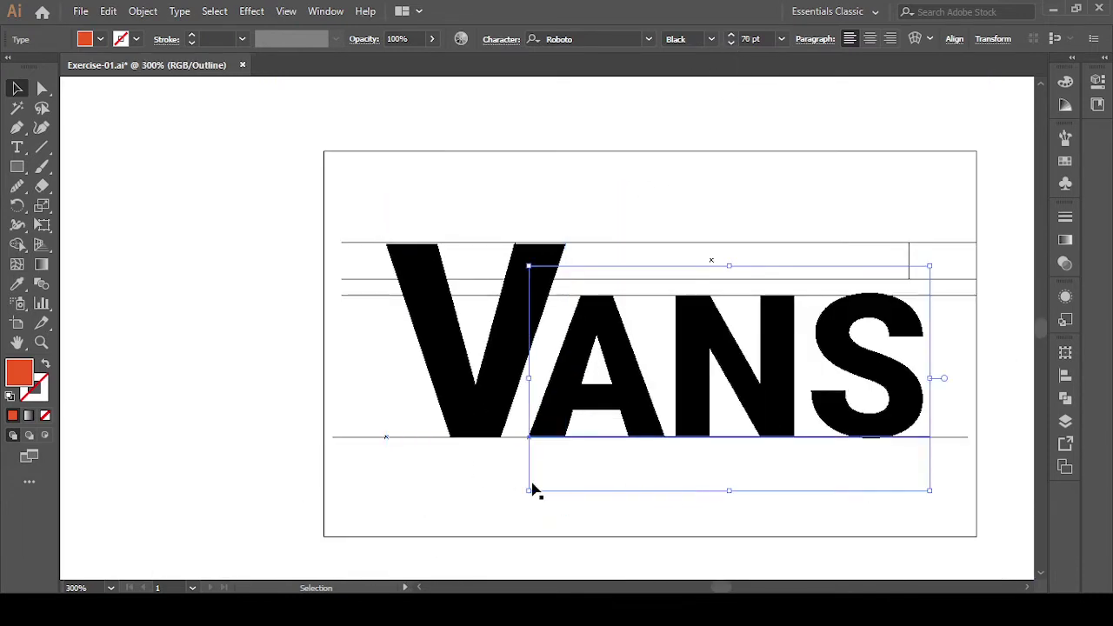
scroll(460, 449, "up", 3)
scroll(460, 427, "up", 2)
scroll(414, 487, "up", 2)
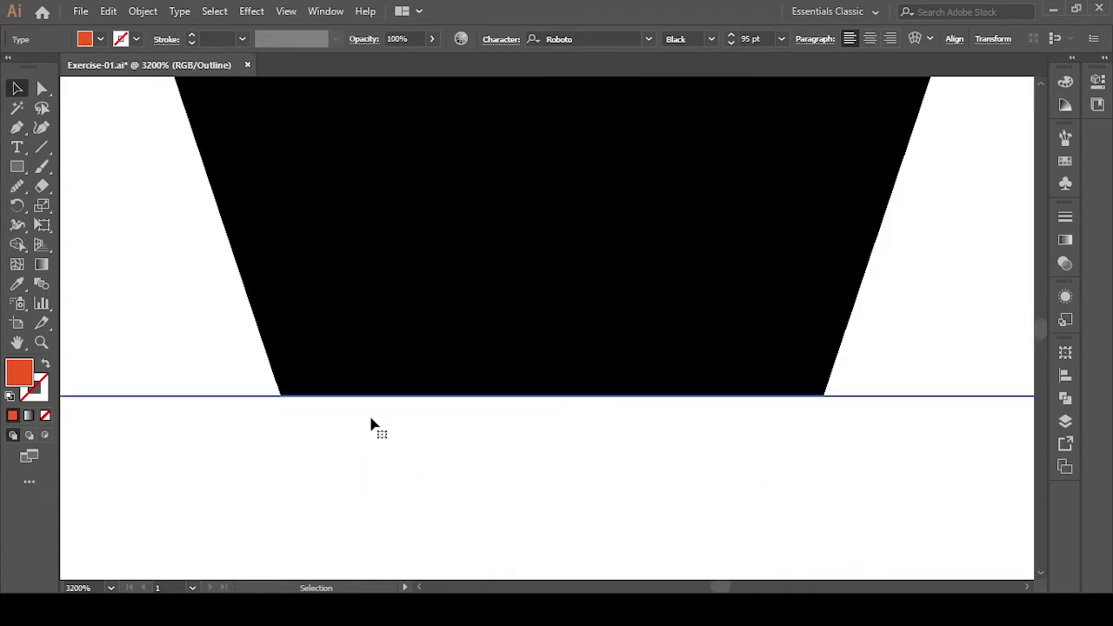
left_click_drag(369, 369, 369, 370)
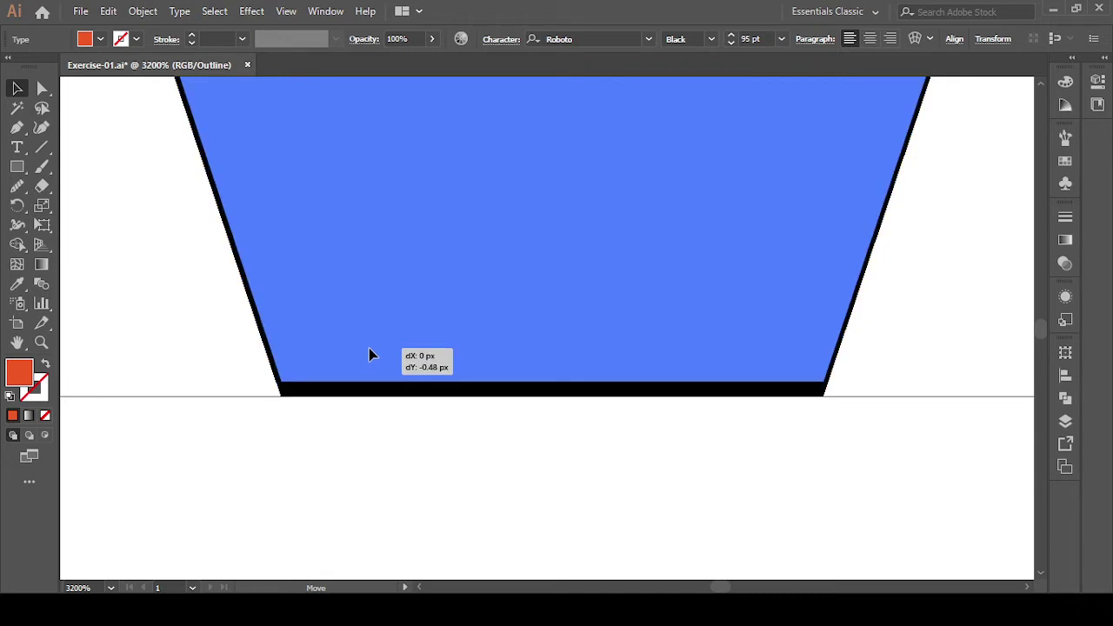
left_click_drag(369, 363, 369, 348)
left_click_drag(431, 330, 433, 353)
Bump the V to 96 pt and back to 95 pt, then return to colour preview.
scroll(405, 427, "up", 1, "alt")
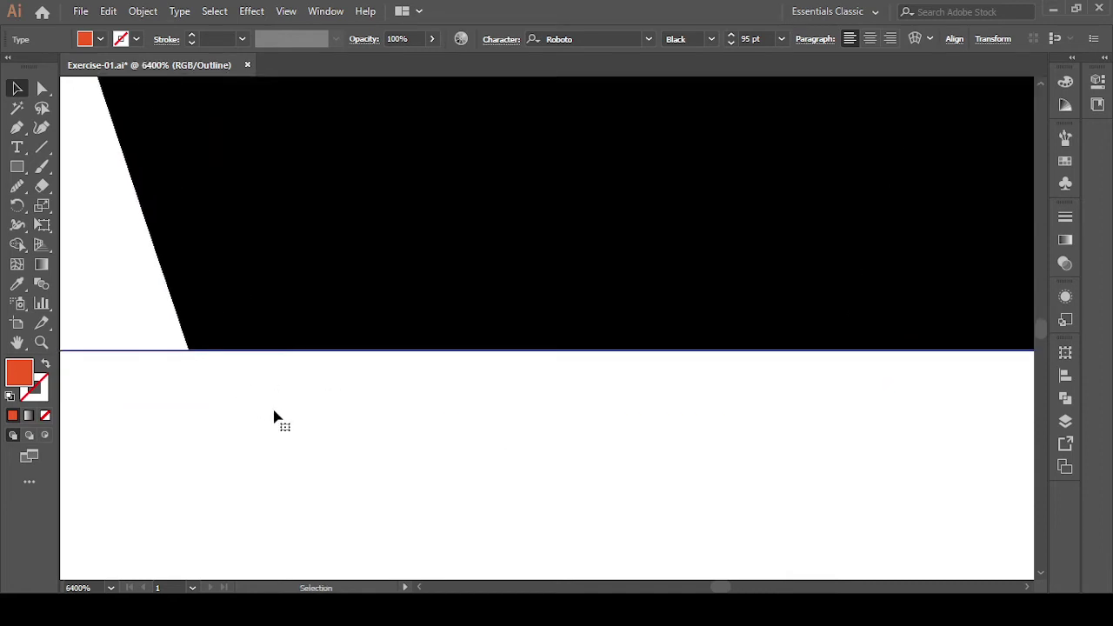
scroll(273, 421, "down", 3, "alt")
scroll(279, 426, "down", 3, "alt")
scroll(278, 426, "down", 1)
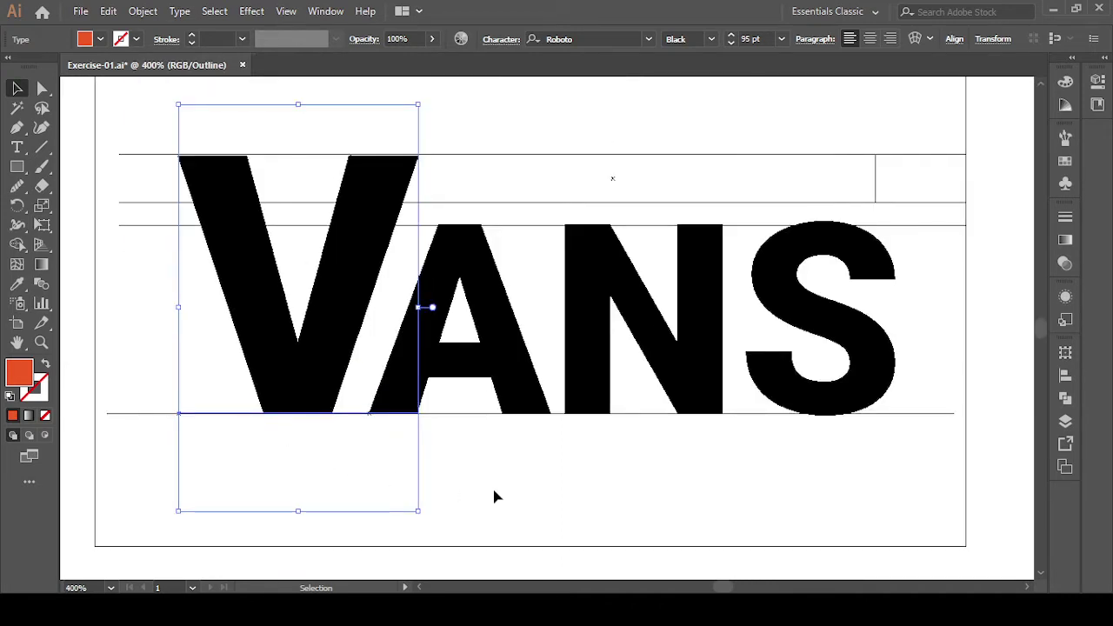
left_click(557, 485)
left_click(372, 278)
left_click(730, 35)
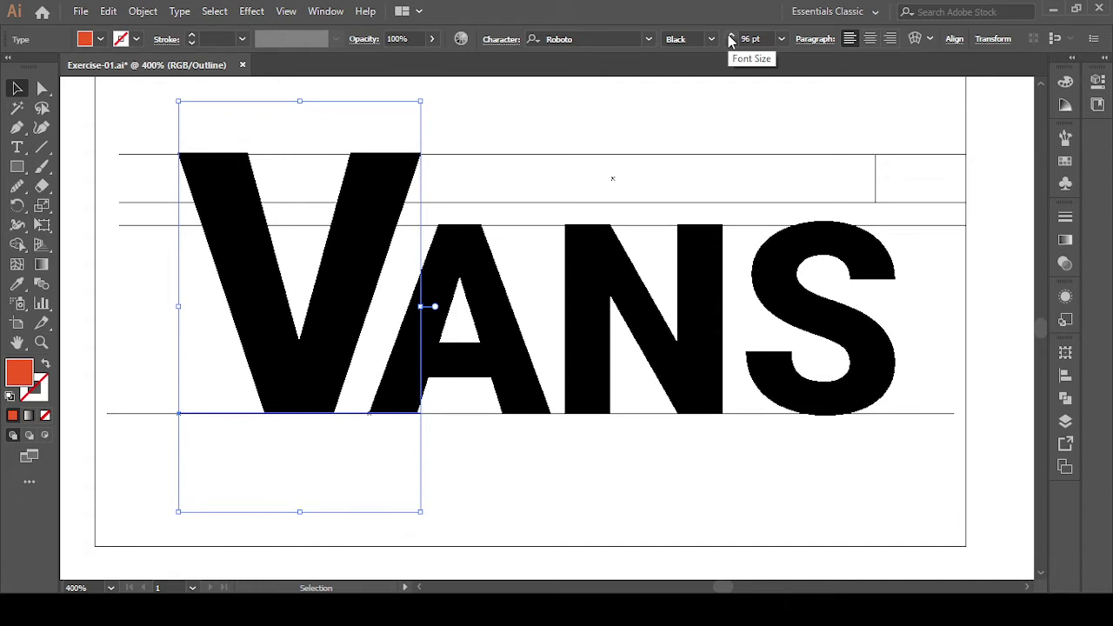
left_click(731, 44)
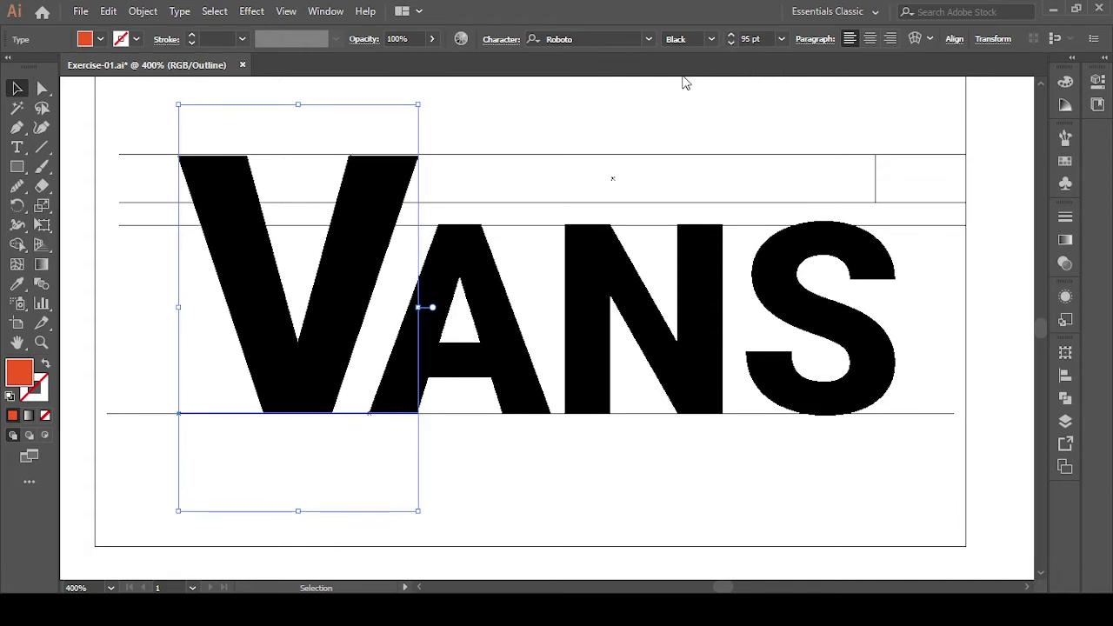
left_click(646, 90)
left_click(564, 479)
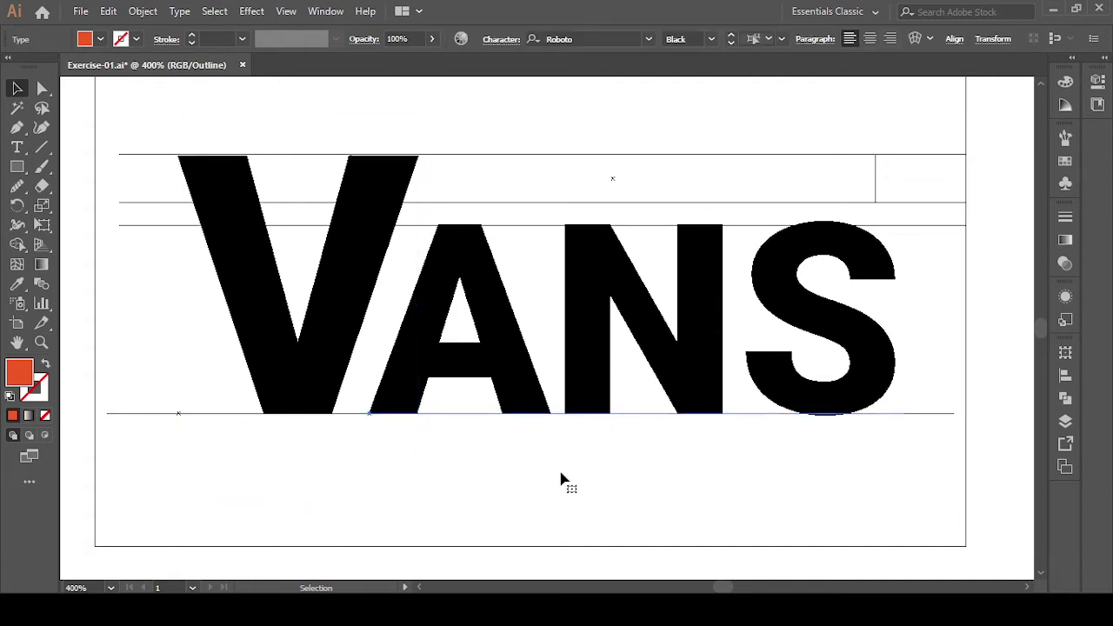
left_click_drag(561, 479, 609, 469)
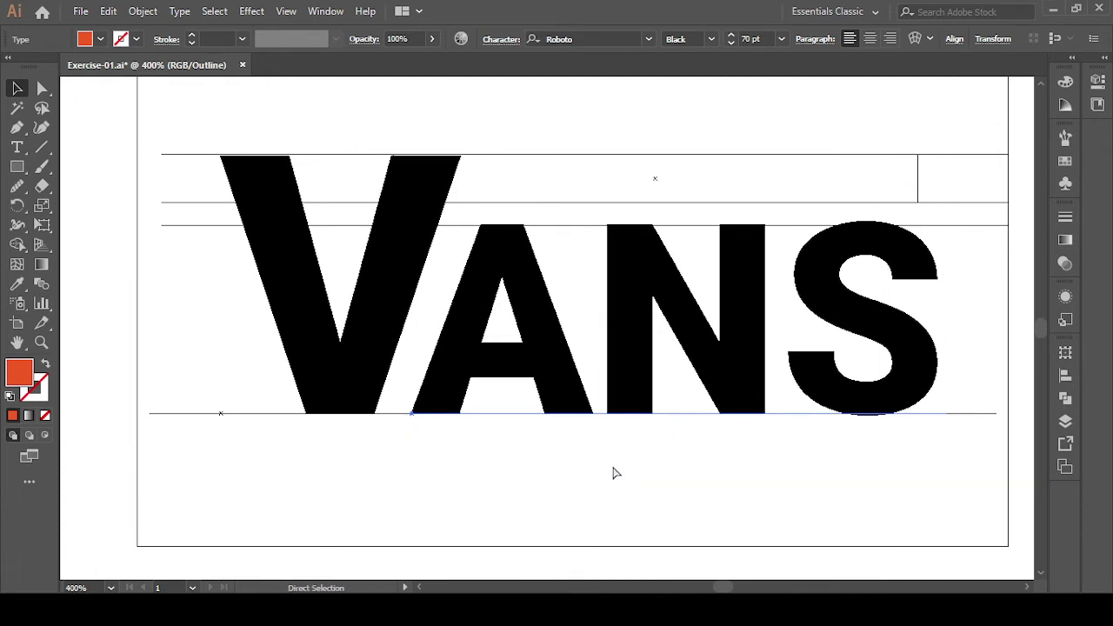
key("ctrl+y")
Create outlines from the V text and the ANS text, then deselect.
left_click(356, 512)
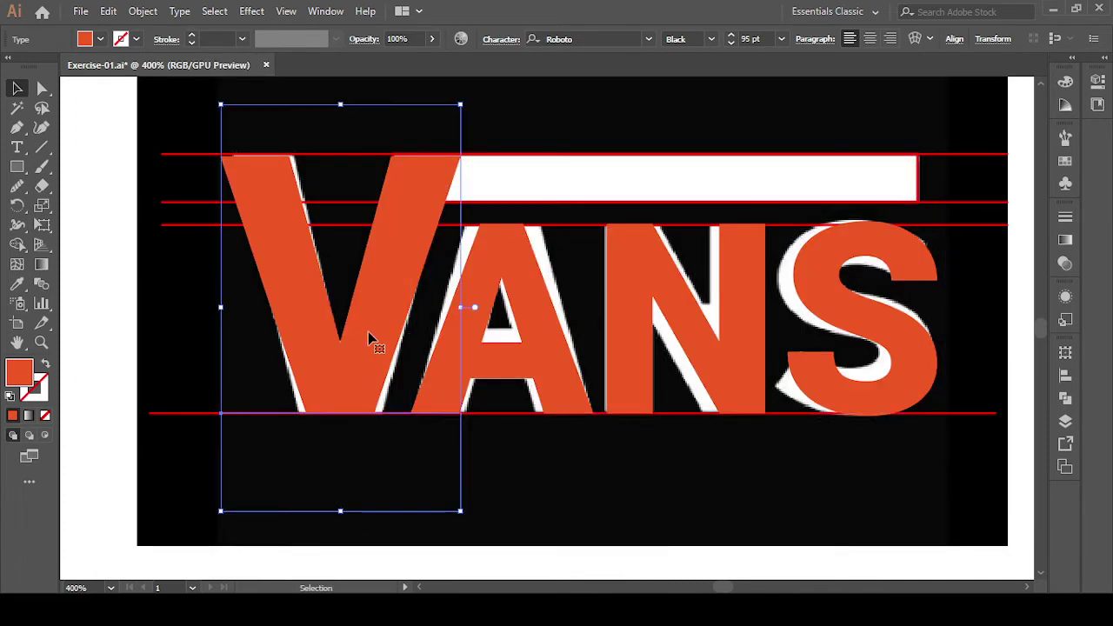
key("ctrl")
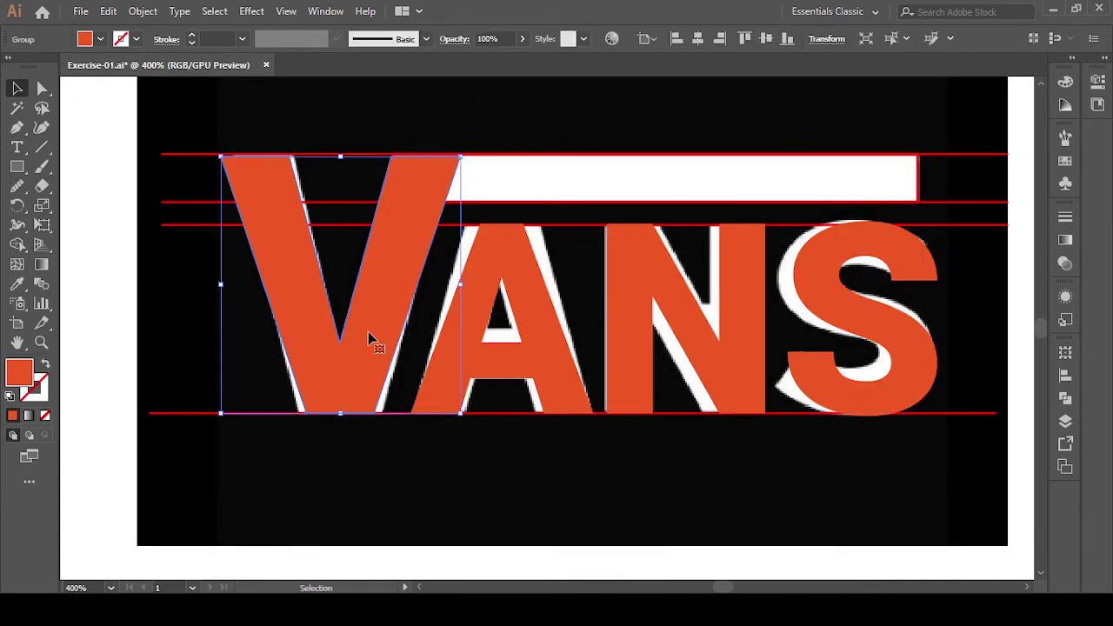
left_click(532, 321)
key("ctrl")
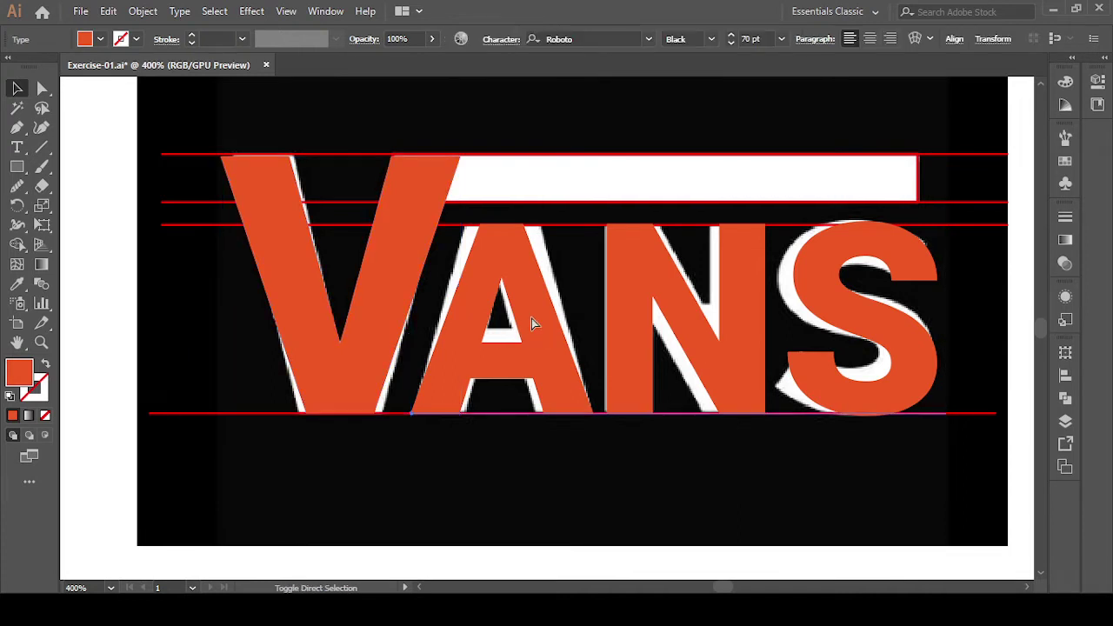
key("ctrl+shift+o")
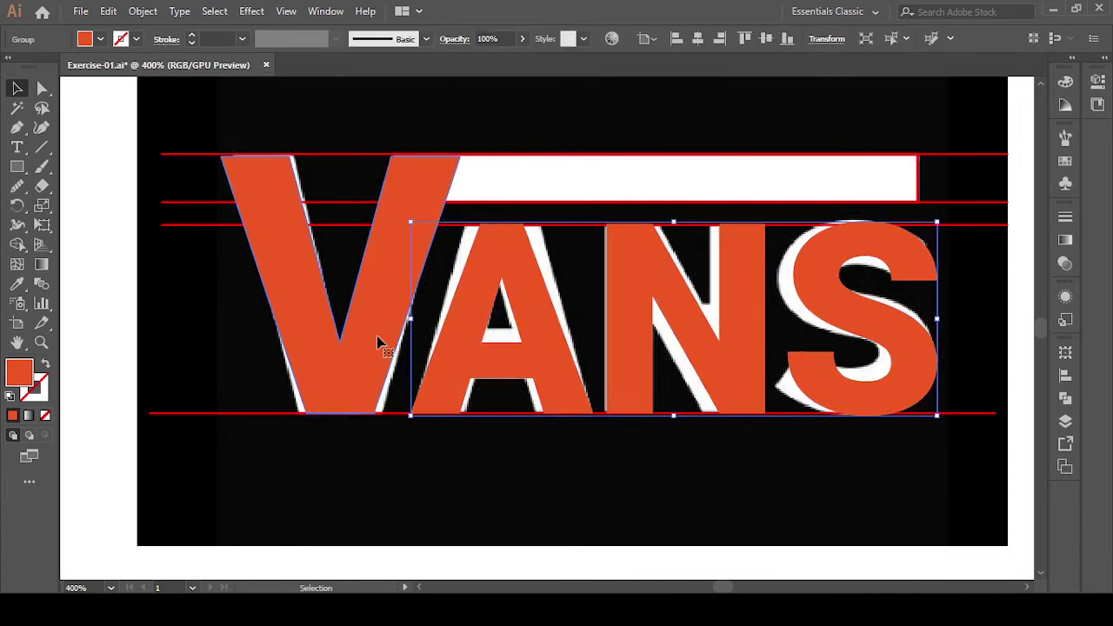
left_click(379, 340)
left_click(964, 326)
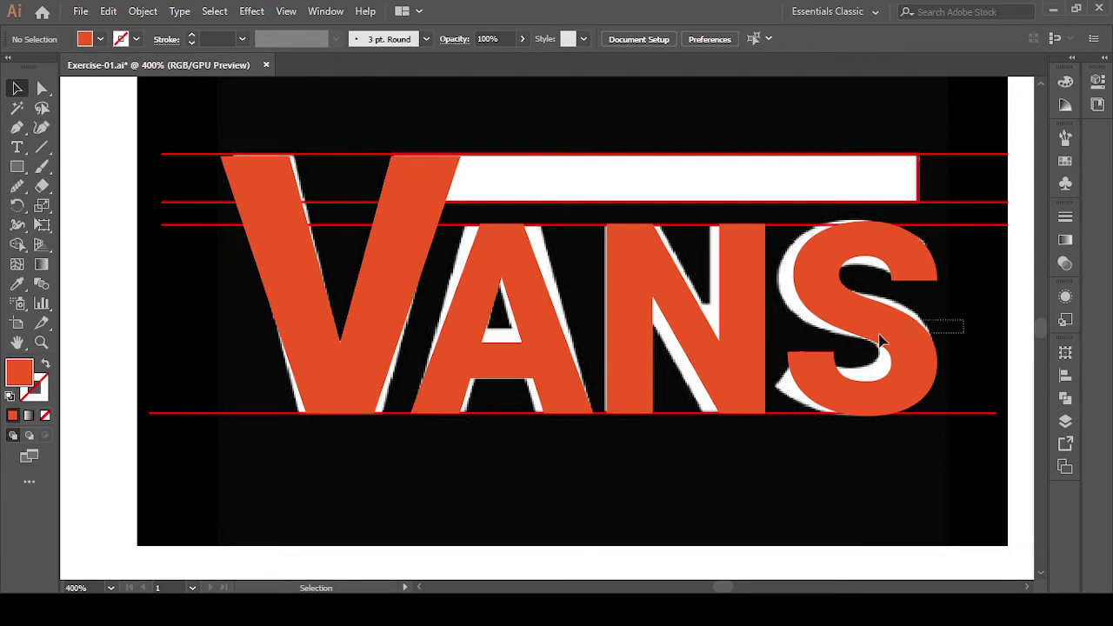
Select the V and ANS letters and set Align To Key Object, with the V as key.
left_click(383, 344)
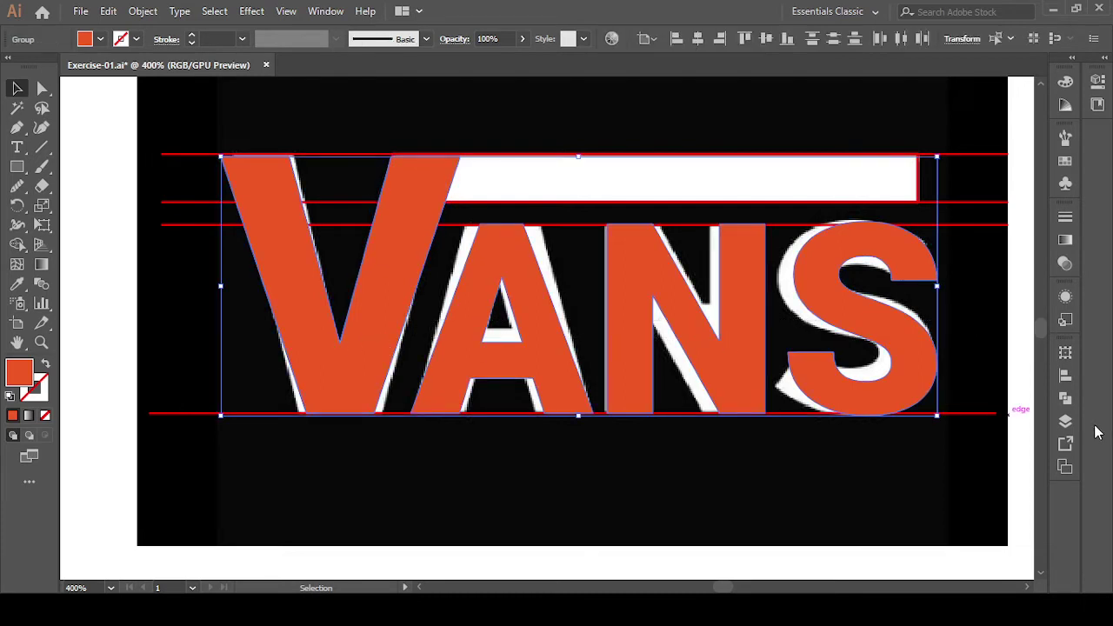
left_click(1068, 384)
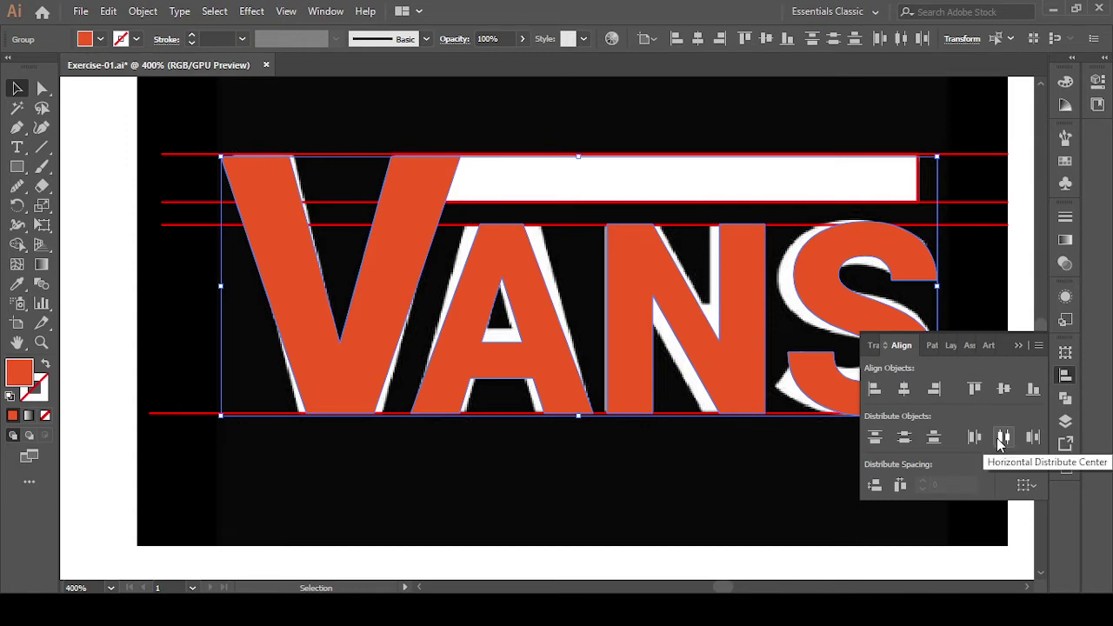
left_click(1033, 485)
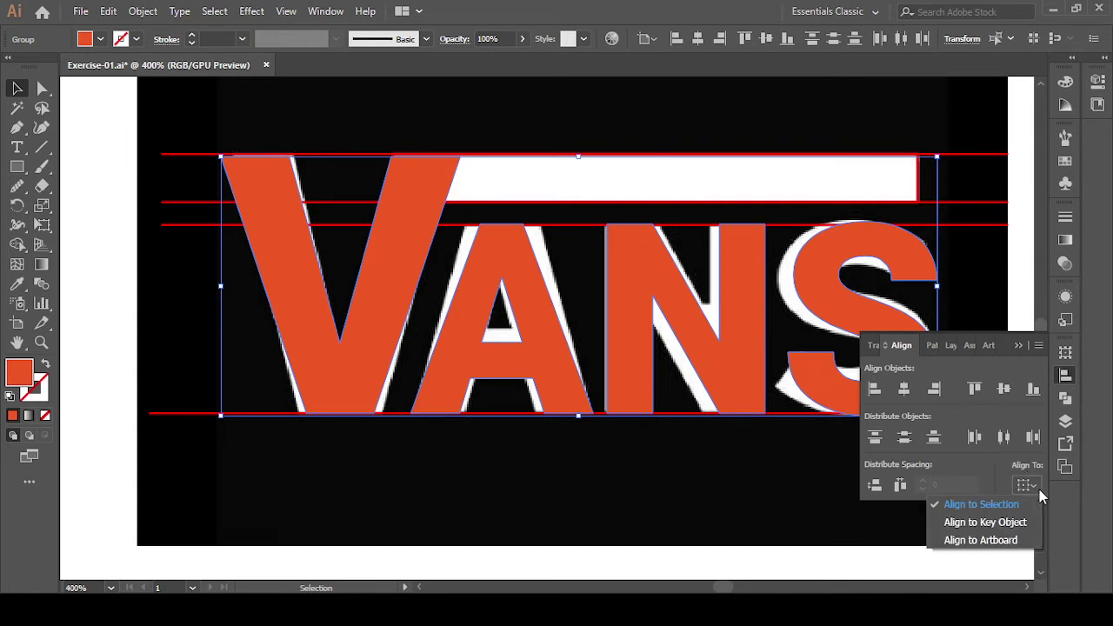
left_click(1039, 490)
left_click(334, 358)
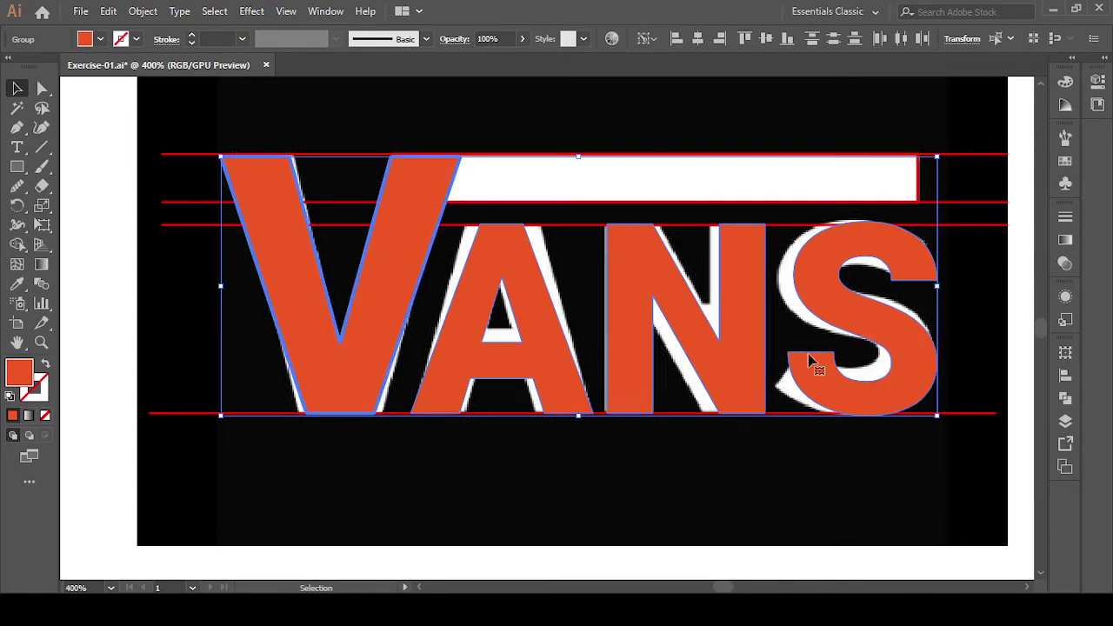
left_click(1066, 398)
left_click(1067, 399)
left_click(1066, 375)
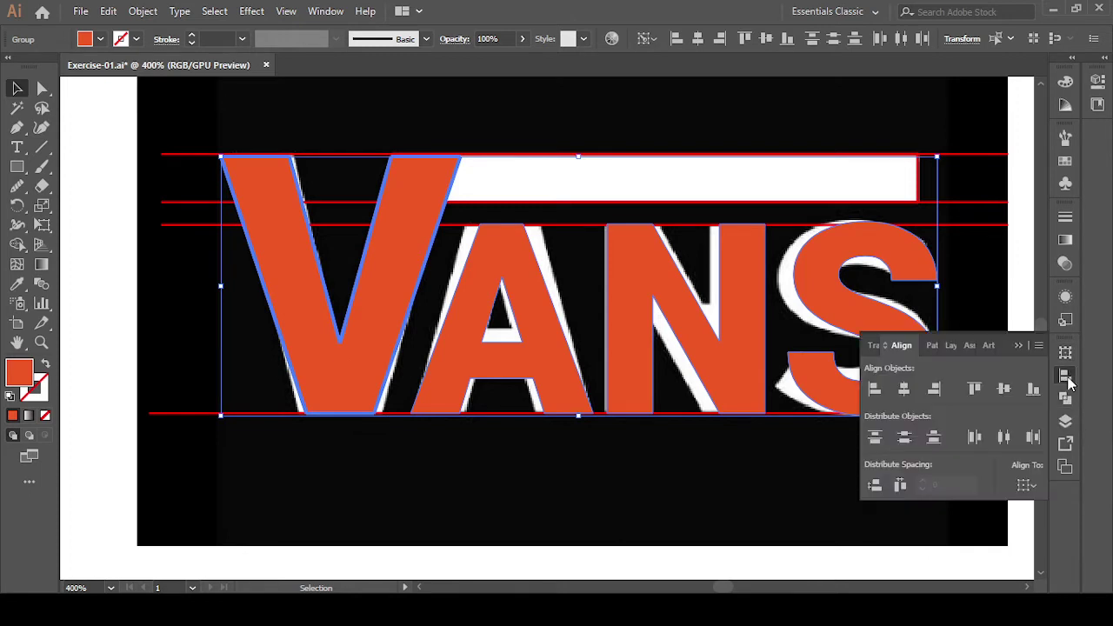
Try the centre, left-edge and vertical distribute options, undoing each result.
left_click(1003, 438)
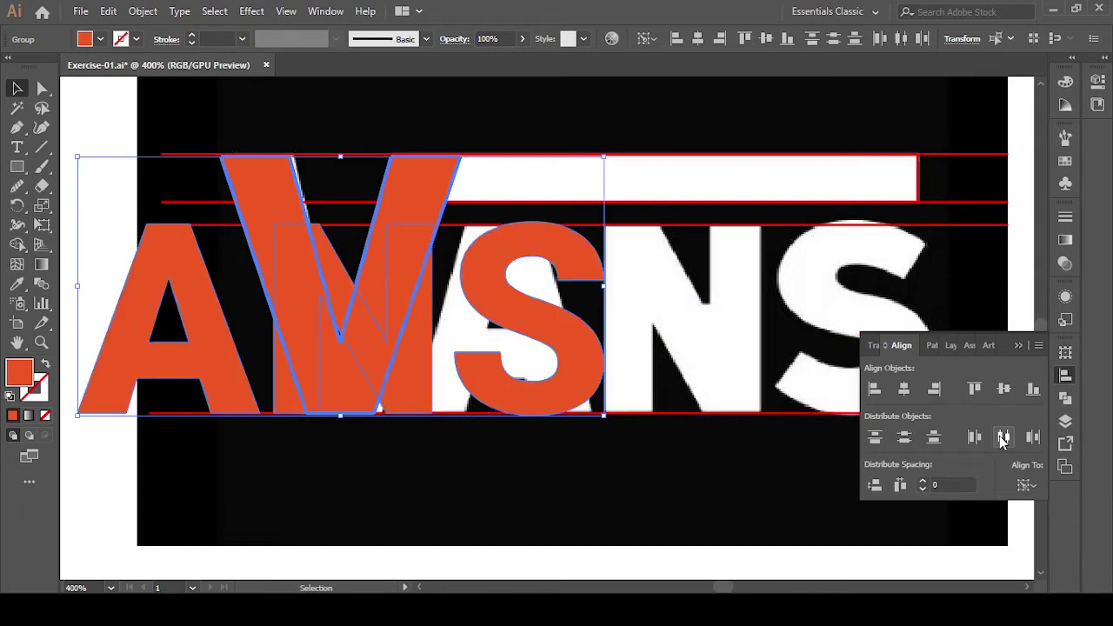
key("ctrl+z")
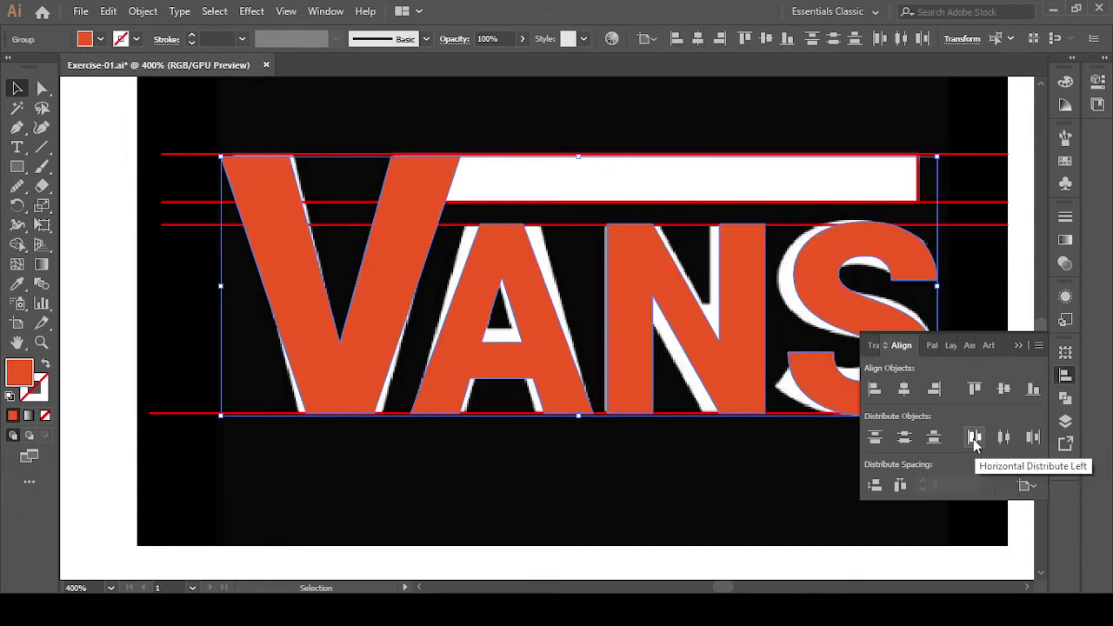
left_click(974, 437)
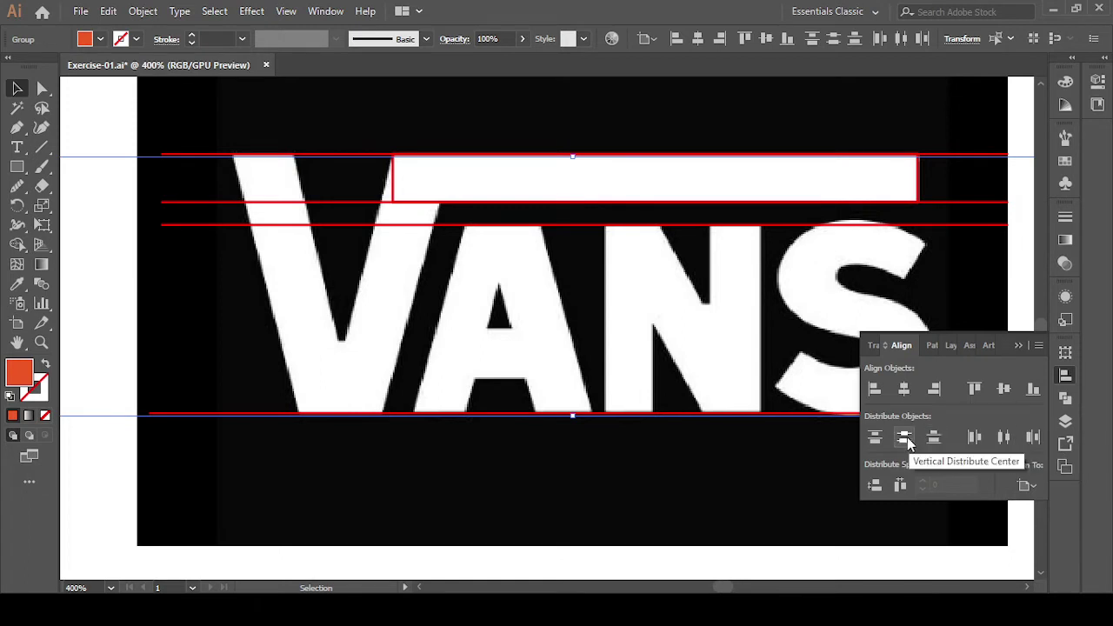
left_click(901, 487)
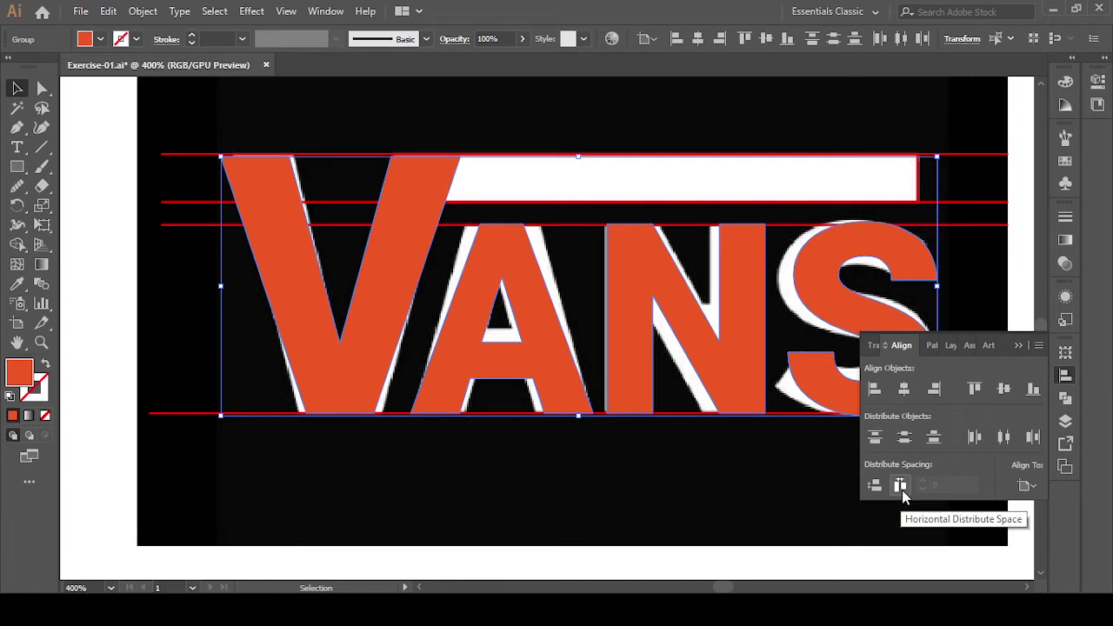
key("ctrl+z")
left_click(875, 487)
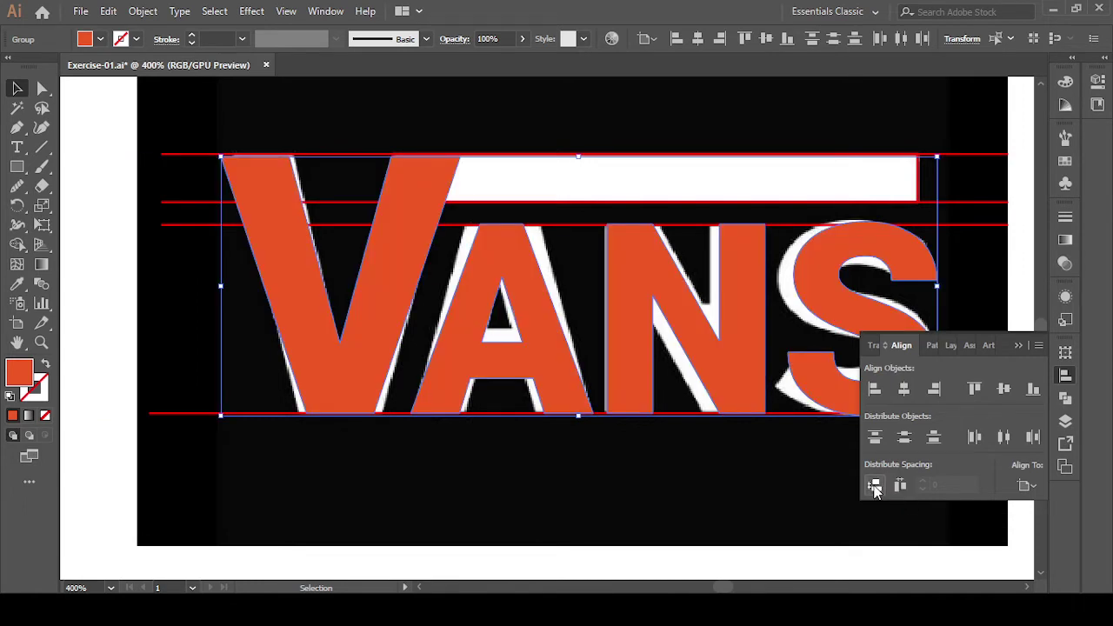
key("ctrl+z")
left_click(876, 487)
Apply Horizontal Distribute Space to the letters and deselect them.
left_click(380, 327)
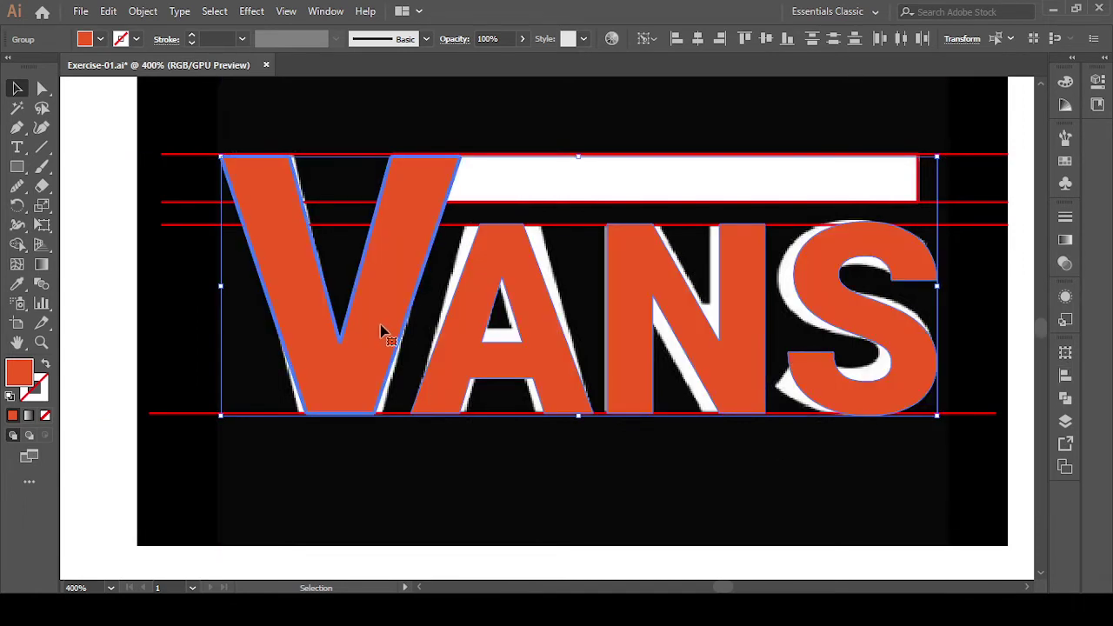
left_click(1065, 375)
left_click(900, 486)
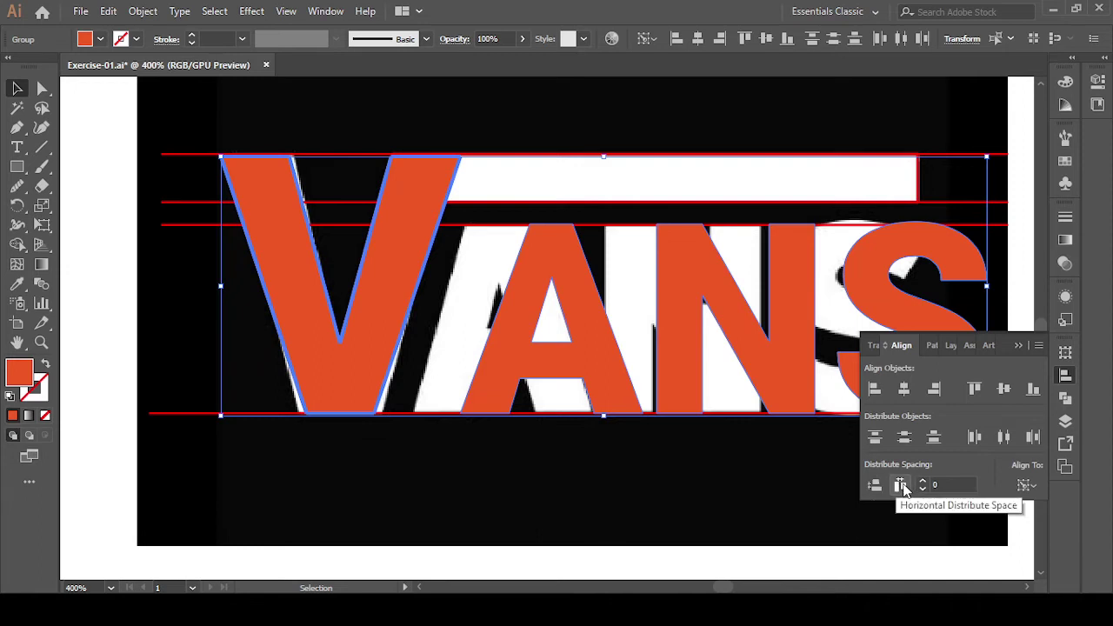
left_click(657, 502)
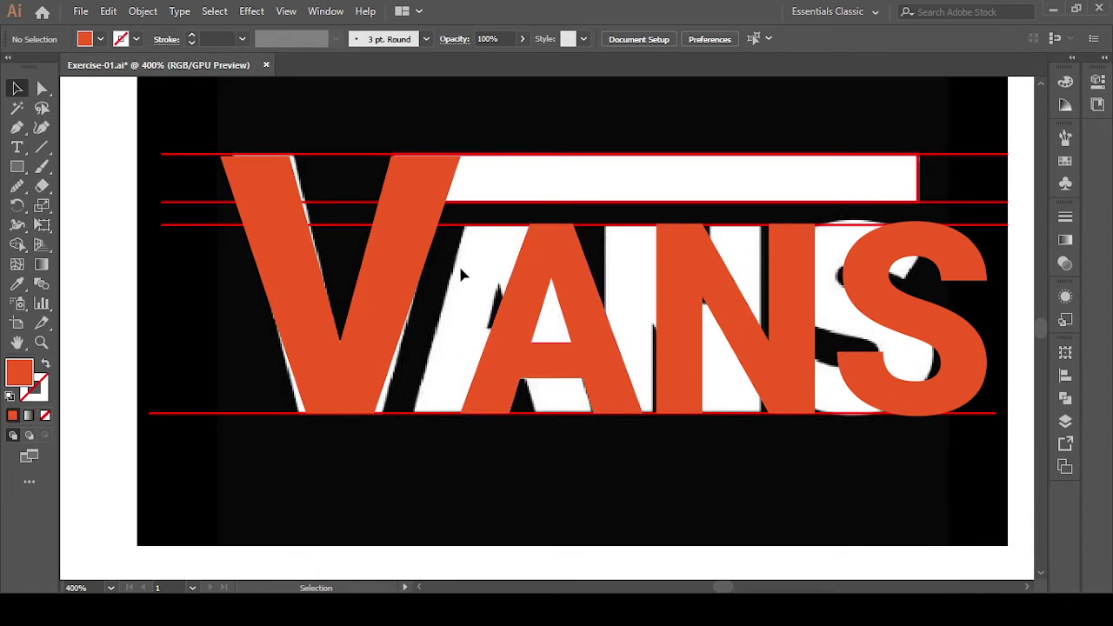
Ungroup the ANS group into separate A, N and S shapes from the context menu.
left_click(973, 369)
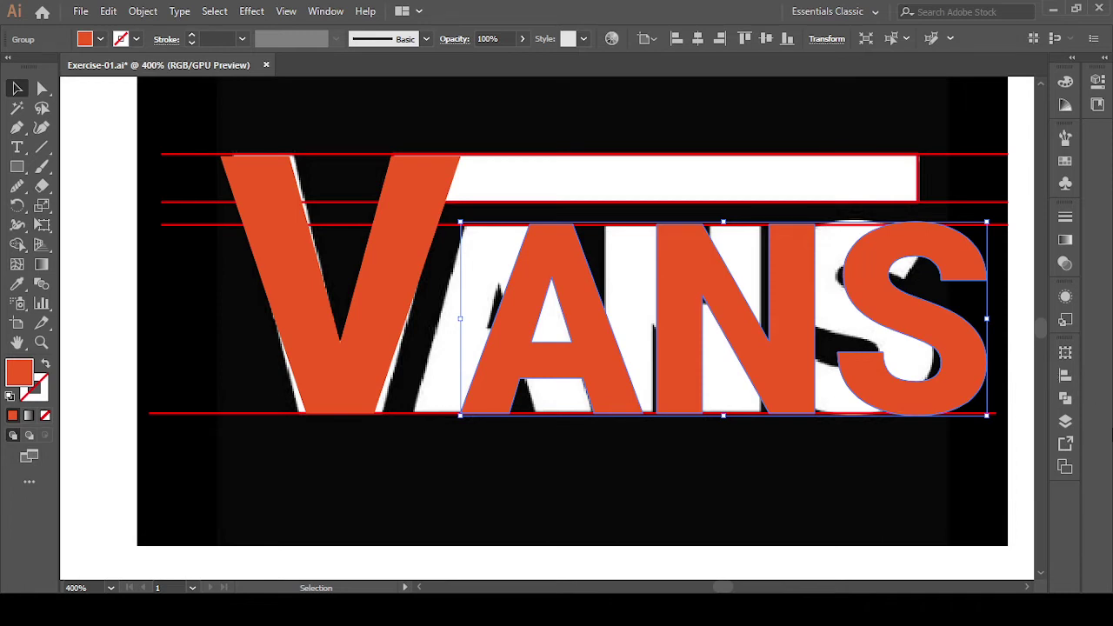
left_click(904, 480)
left_click(852, 383)
right_click(853, 382)
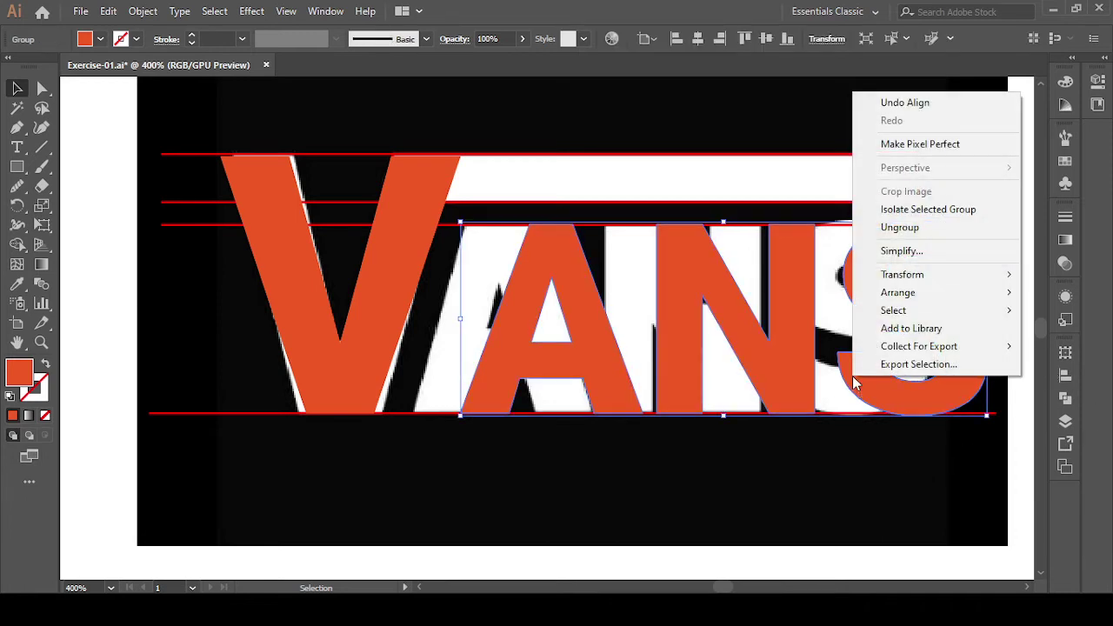
left_click(883, 228)
left_click(867, 466)
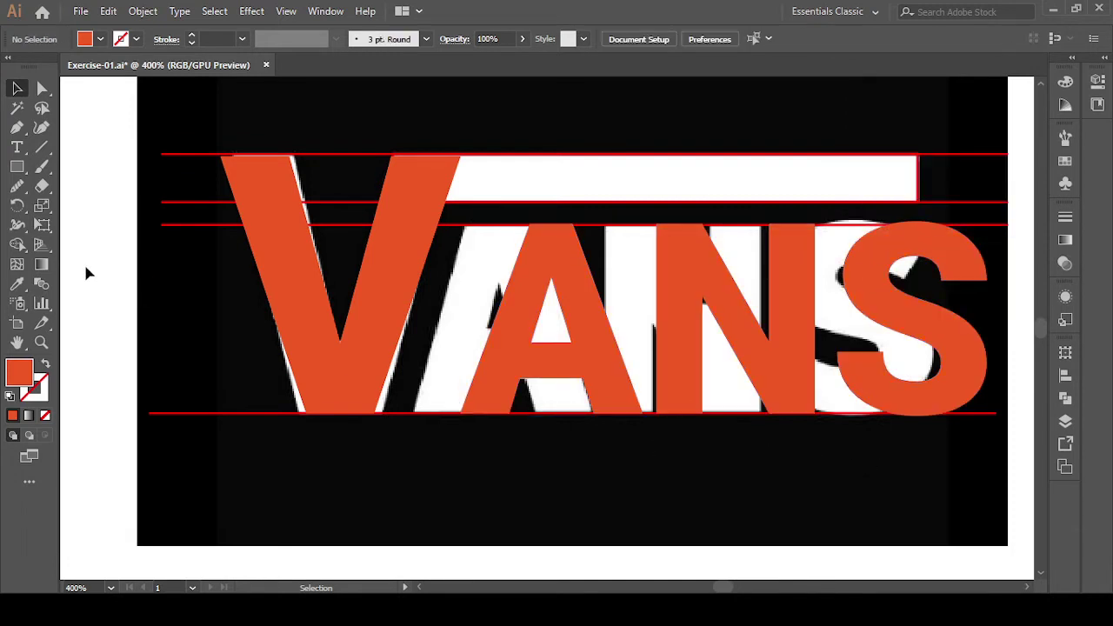
Draw a thin, tall rectangle beside the S reaching below the baseline, then return to Selection.
left_click(17, 166)
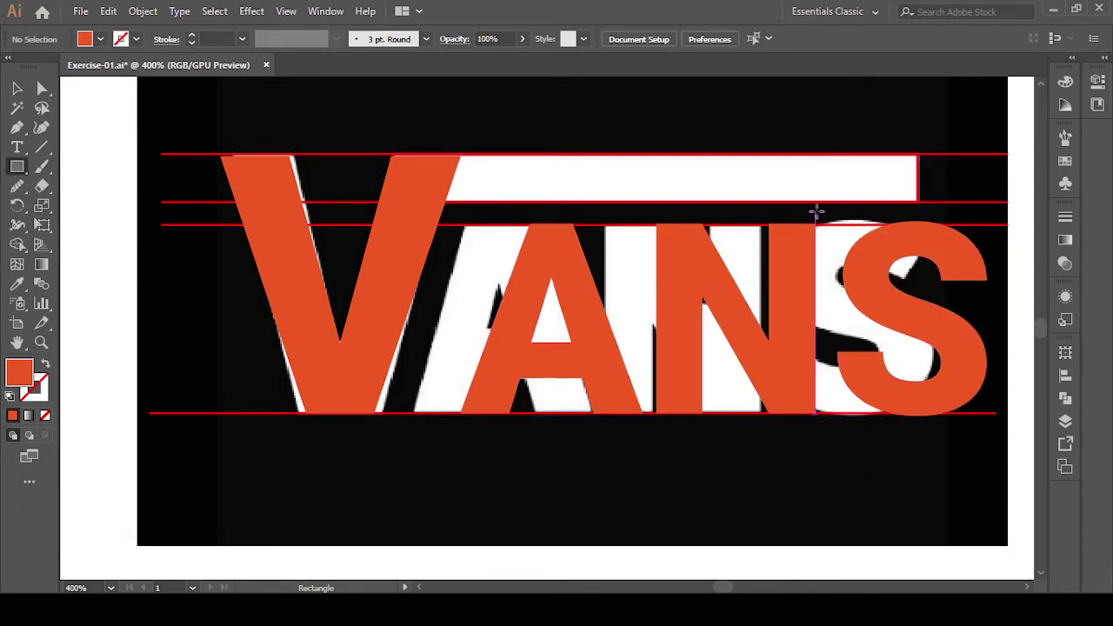
mouse_move(815, 210)
left_mouse_down()
mouse_move(852, 442)
mouse_move(838, 492)
left_mouse_up()
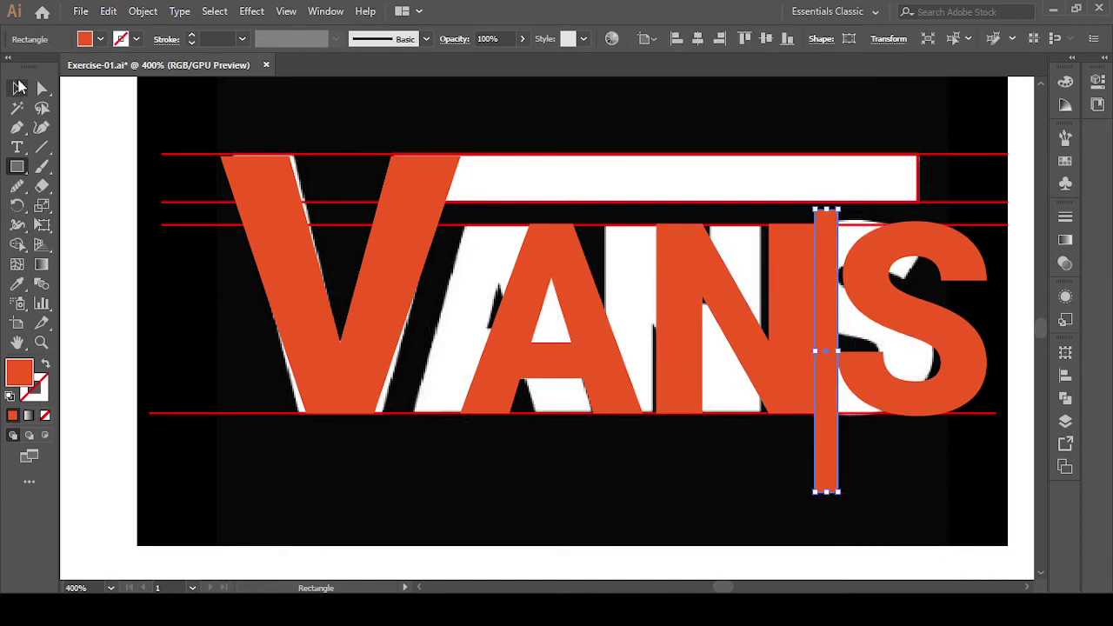
key("v")
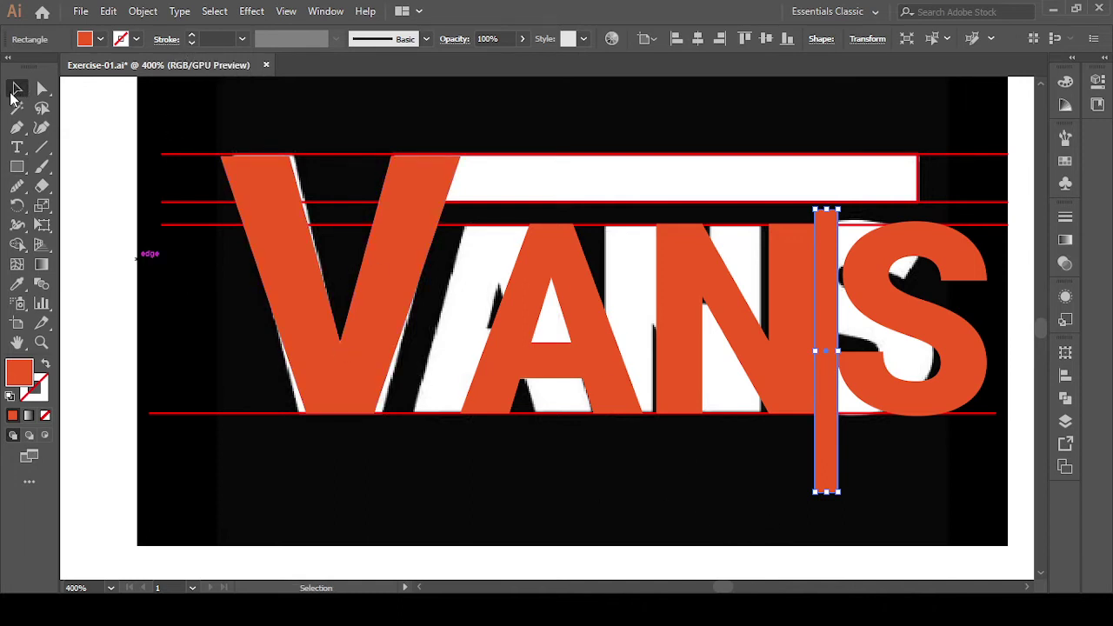
Move the thin bar about 45 px left and nudge the orange A left.
left_click(229, 497)
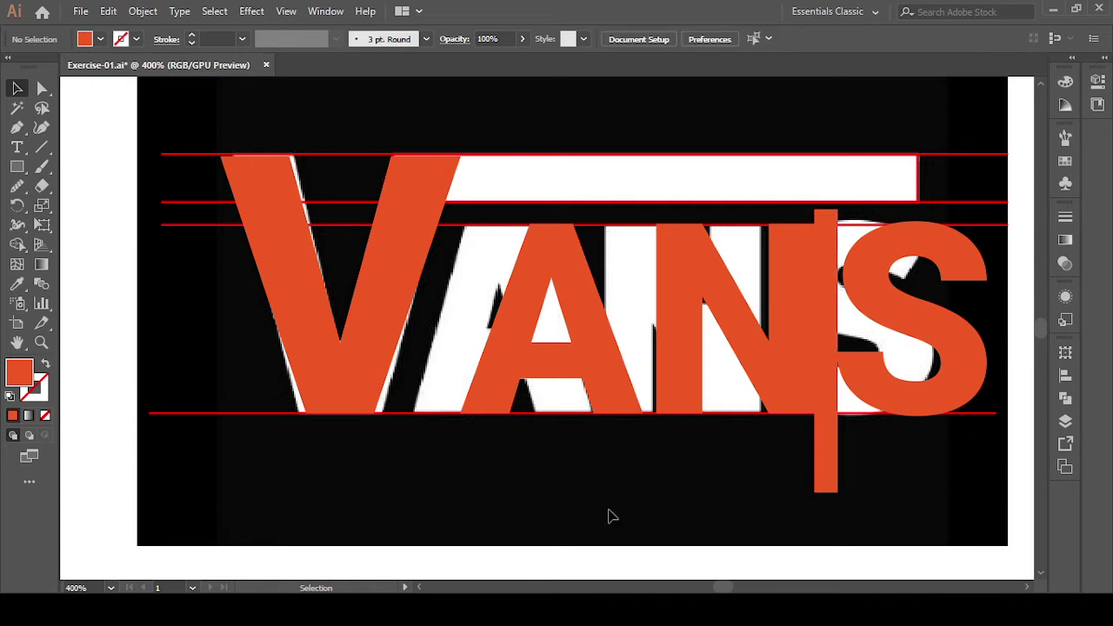
left_click_drag(827, 467, 647, 465)
left_click(708, 499)
left_click(610, 400)
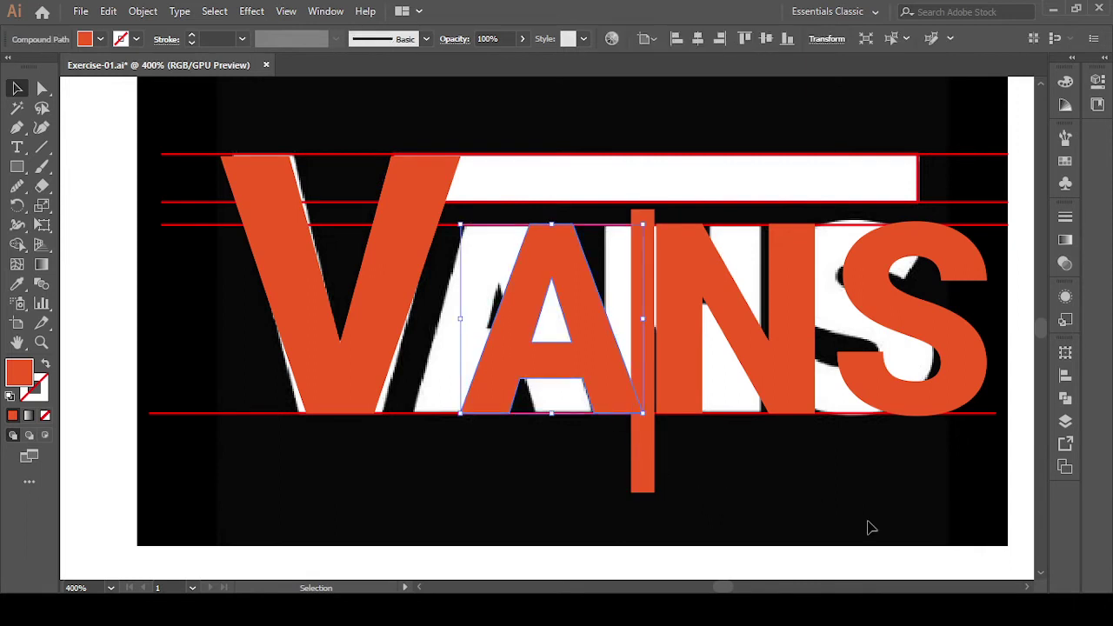
key("Left")
key("Left")
key("Left")
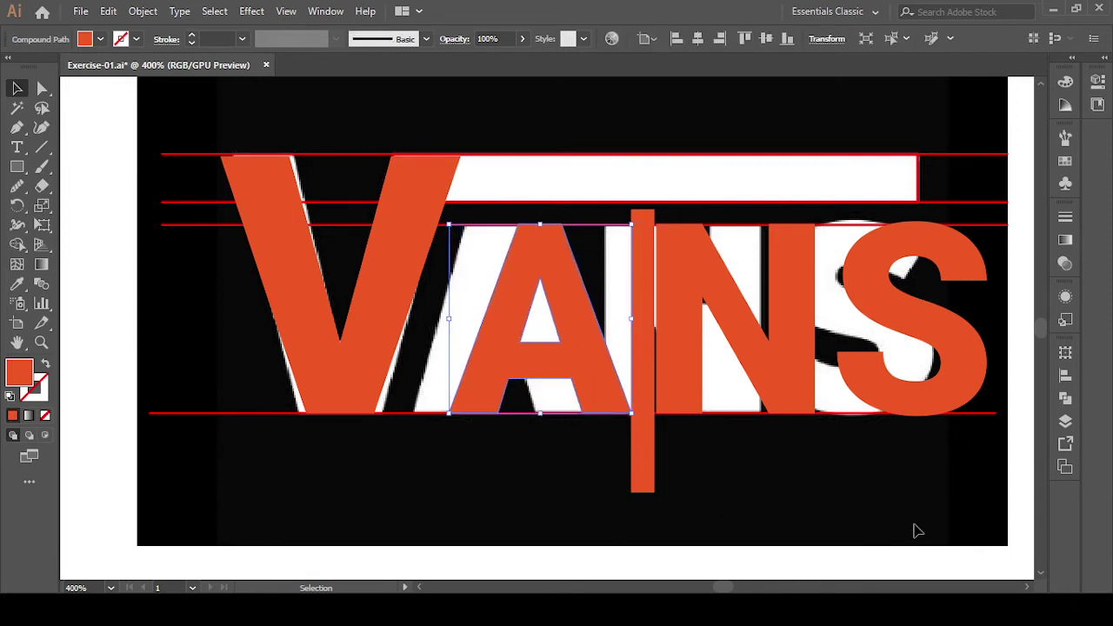
left_click(600, 496)
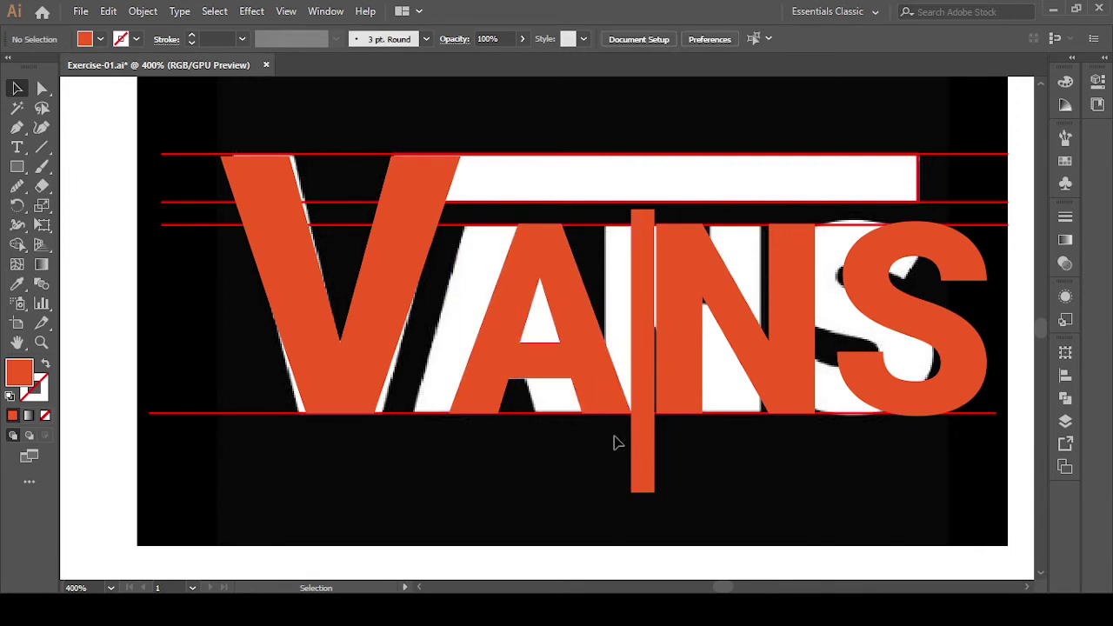
Zoom in to check the A's bottom edge and fine-tune the bar and A positions.
scroll(619, 426, "up", 5)
left_click(677, 346)
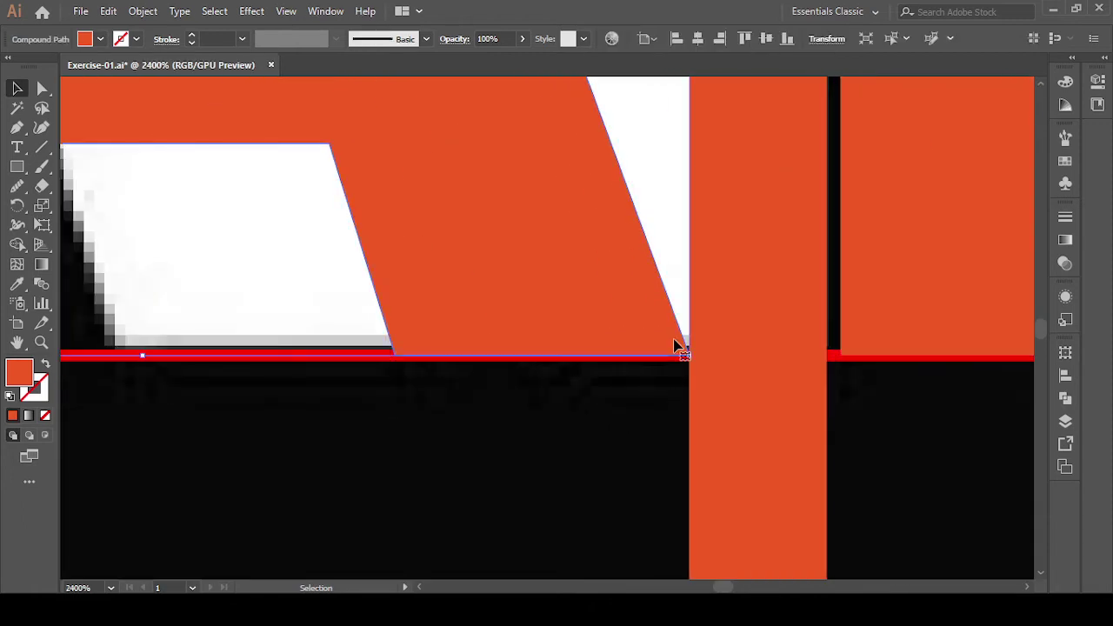
scroll(677, 346, "down", 3)
scroll(676, 346, "down", 2)
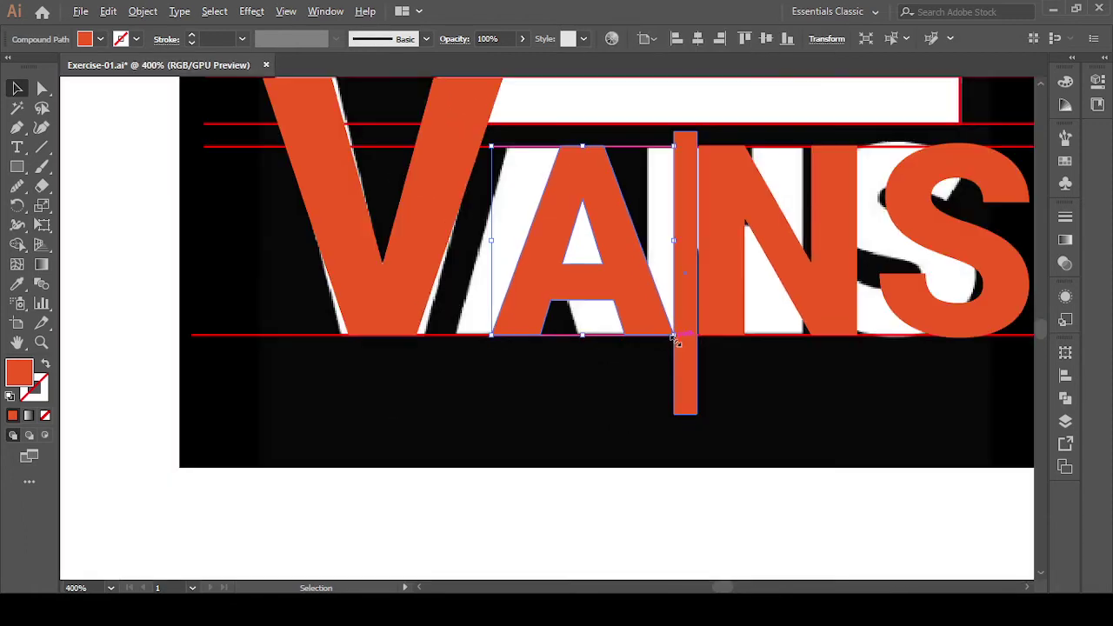
left_click(583, 429)
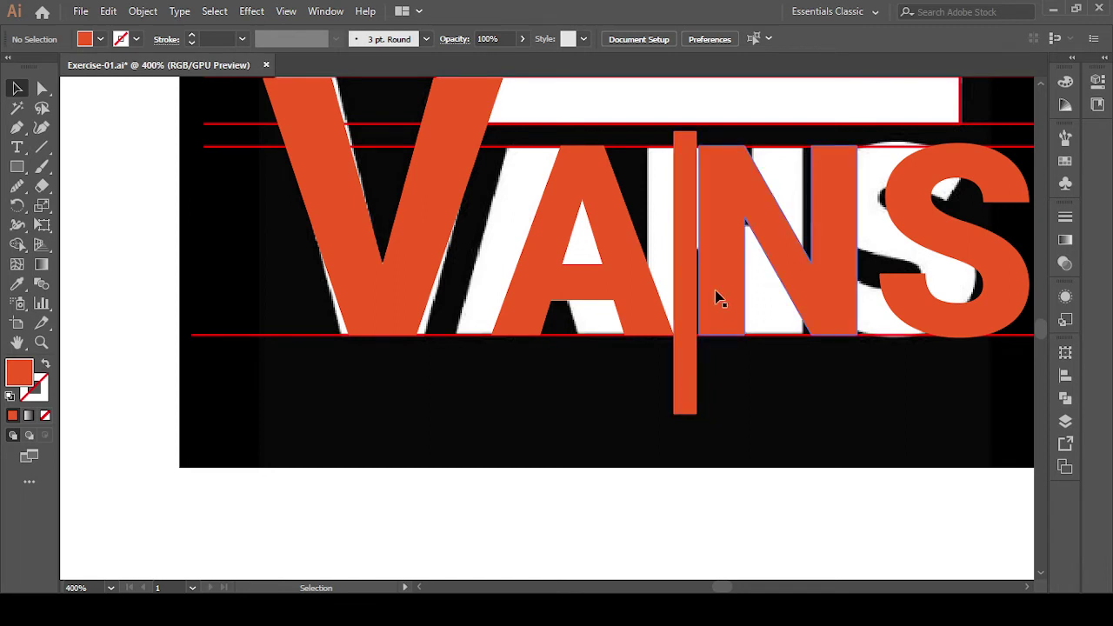
scroll(715, 292, "up", 2)
left_click_drag(684, 304, 690, 318)
left_click(770, 499)
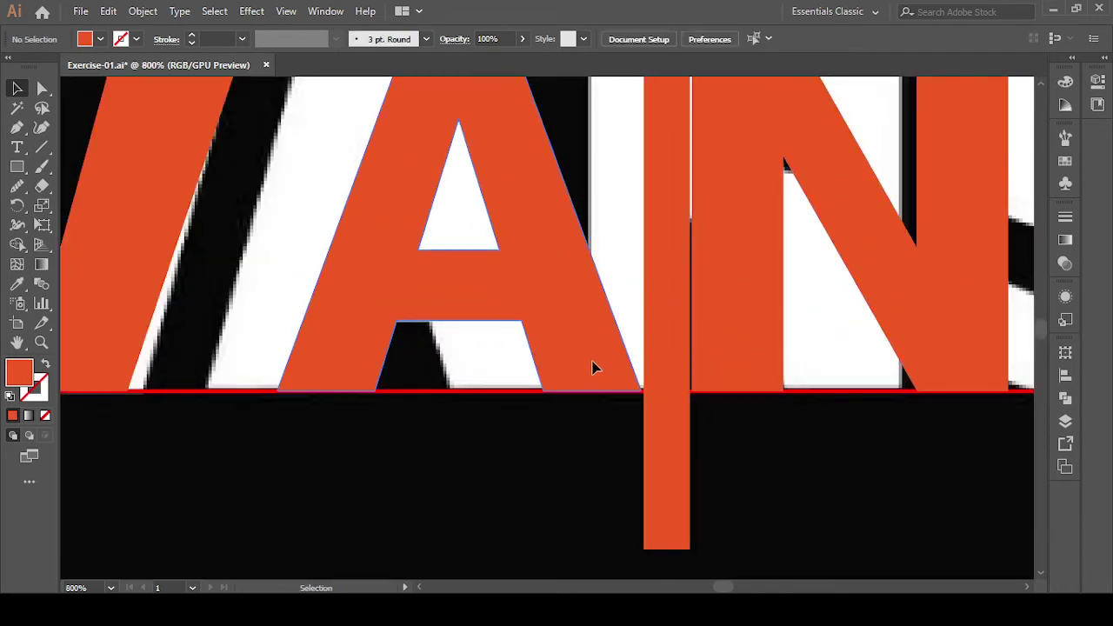
left_click_drag(591, 367, 596, 366)
left_click(722, 477)
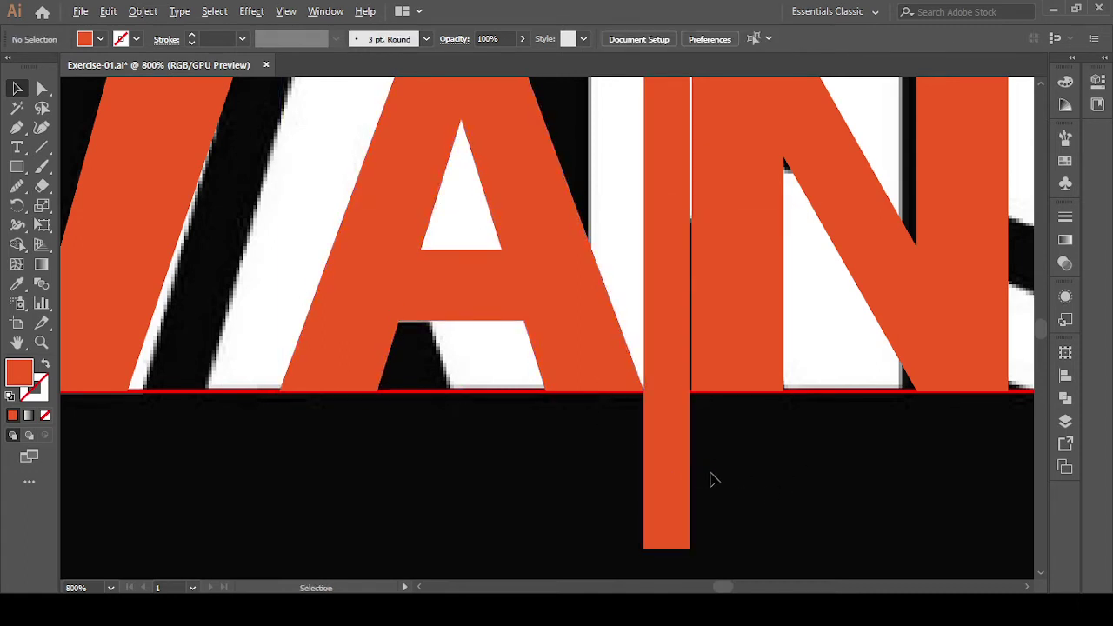
scroll(711, 479, "down", 1)
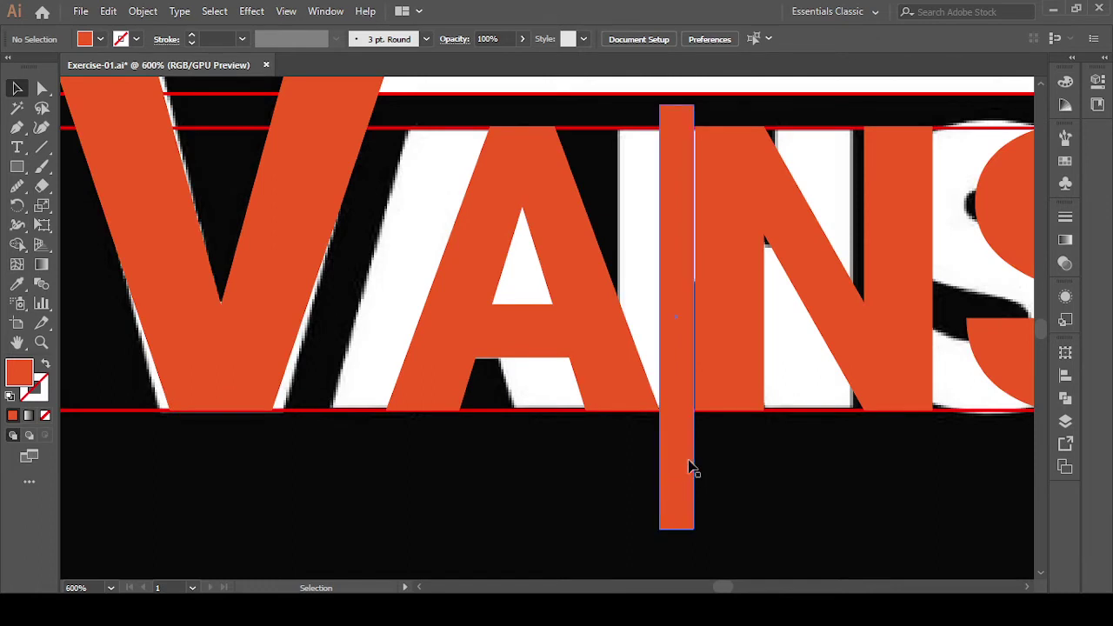
Move the vertical bar into the V/A gap and briefly hide the orange N to compare.
left_click_drag(690, 467, 384, 467)
left_click_drag(384, 467, 385, 467)
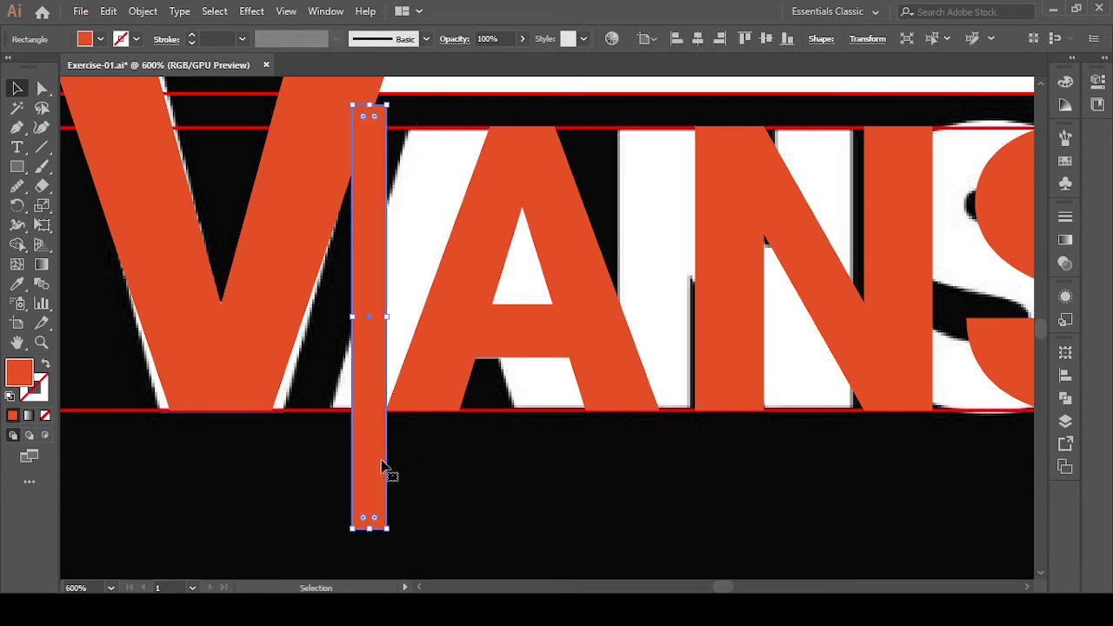
left_click(449, 471)
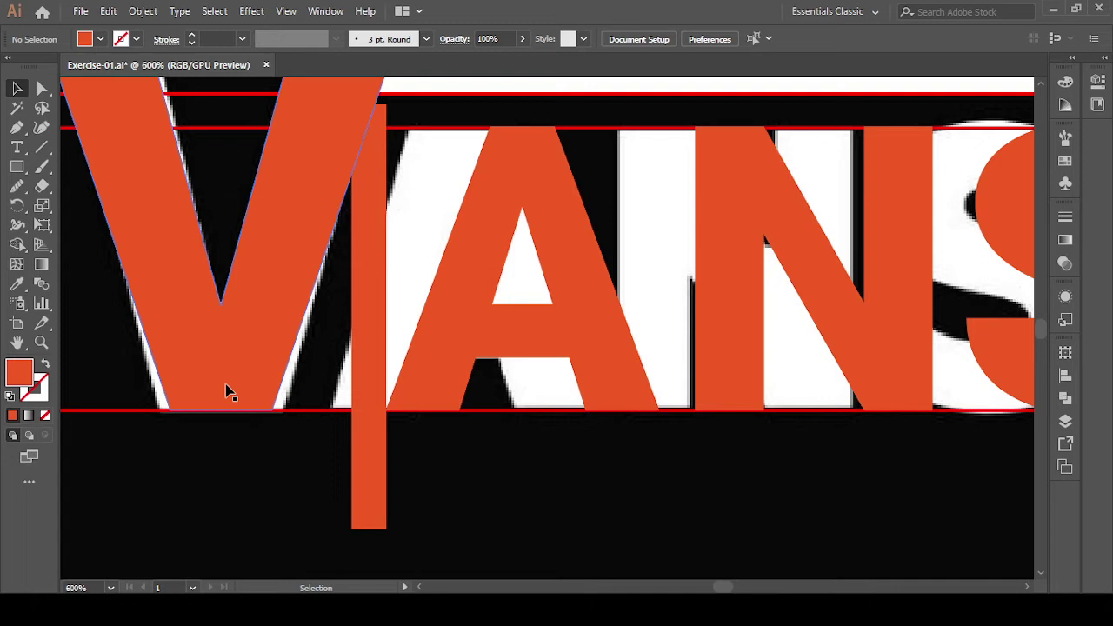
left_click(710, 337)
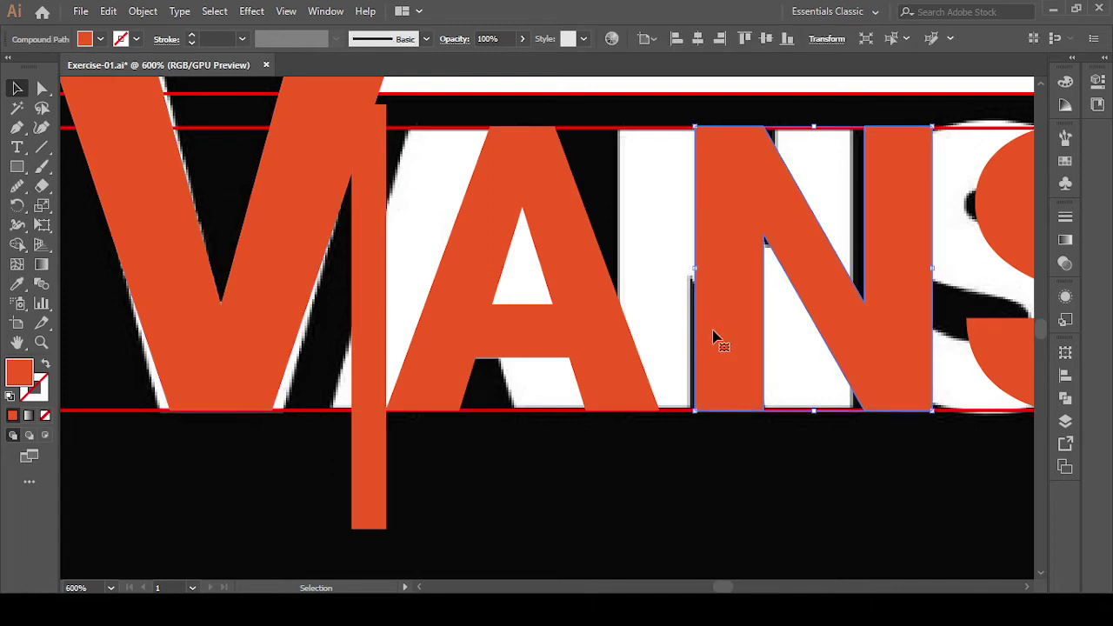
key("Delete")
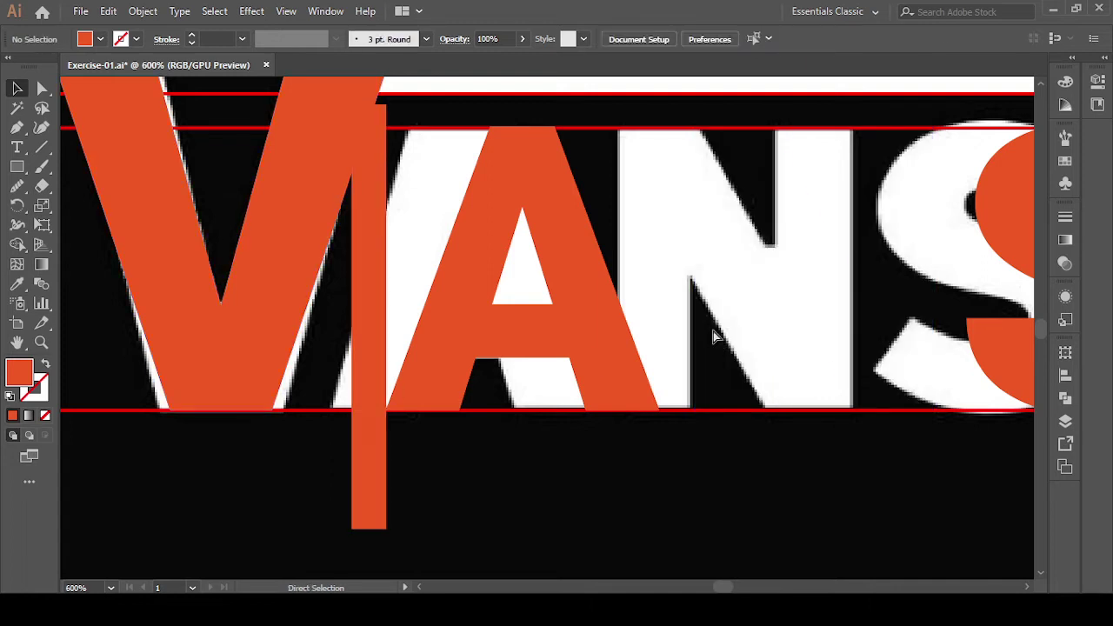
key("ctrl+z")
left_click(534, 488)
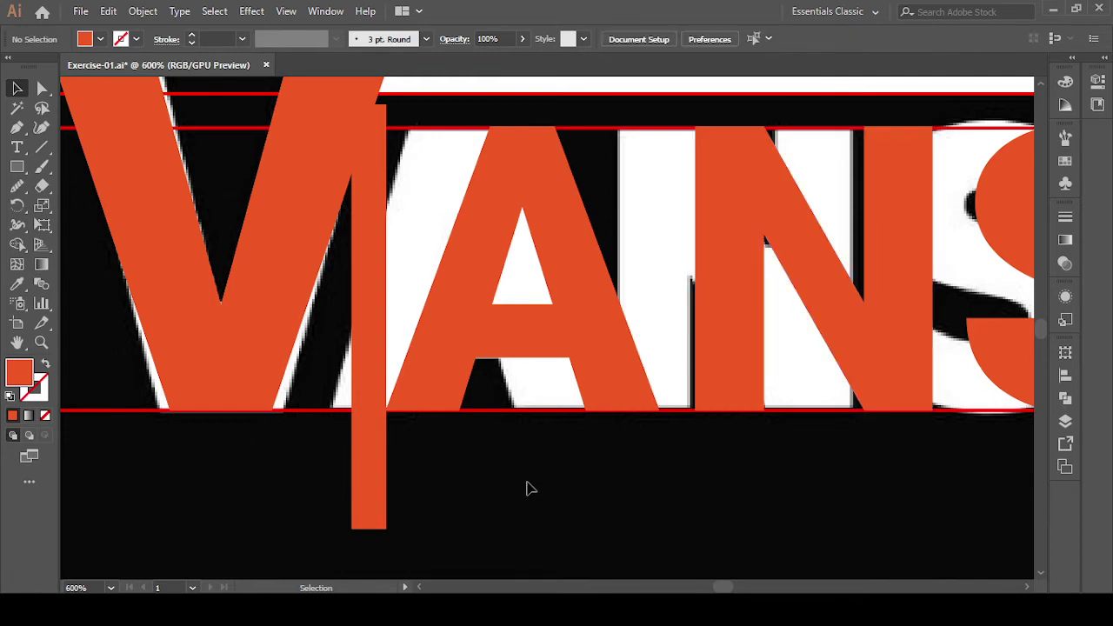
Shift the V right about 12 px so its right arm meets the bar.
left_click(368, 403)
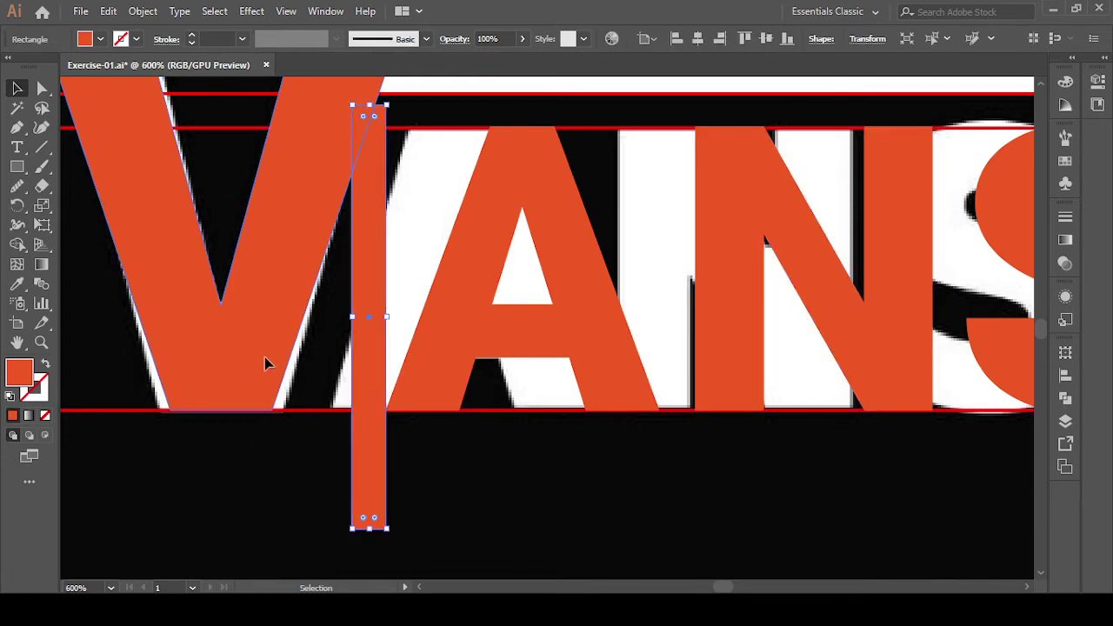
left_click_drag(268, 363, 346, 365)
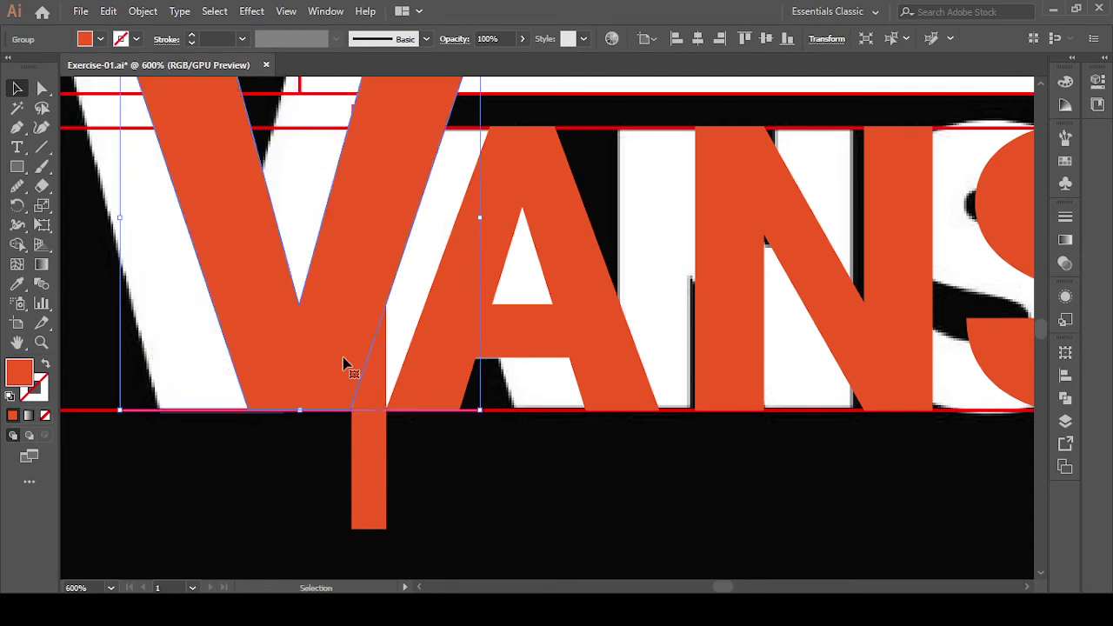
left_click(607, 498)
scroll(607, 498, "down", 3)
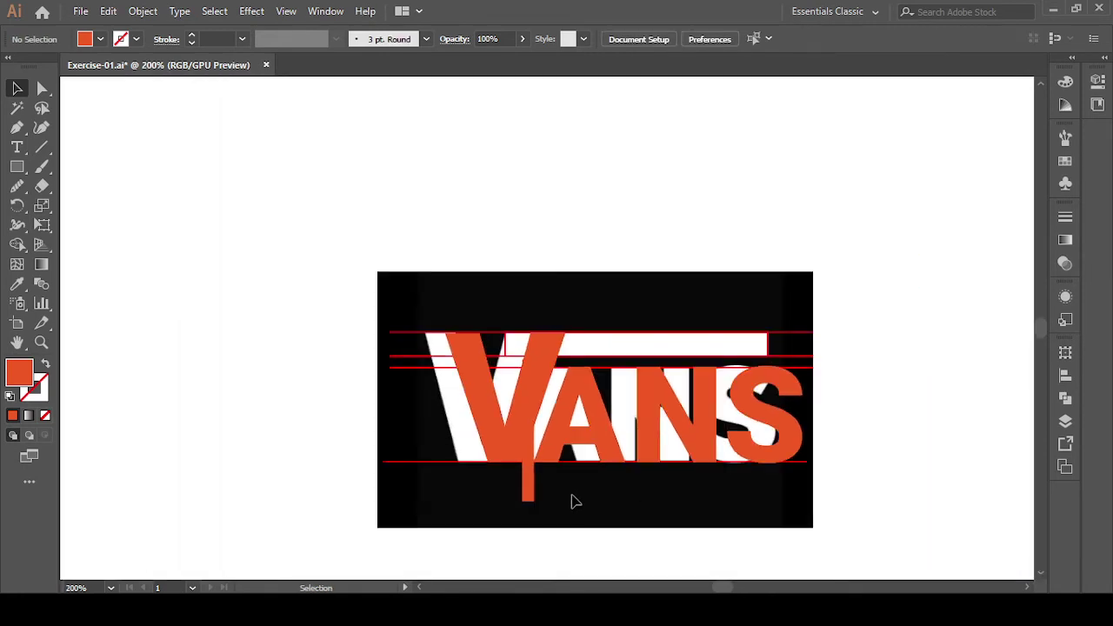
Delete the thin bar under the V and swap the top bar's fill and stroke to make it red.
left_click(527, 498)
key("Delete")
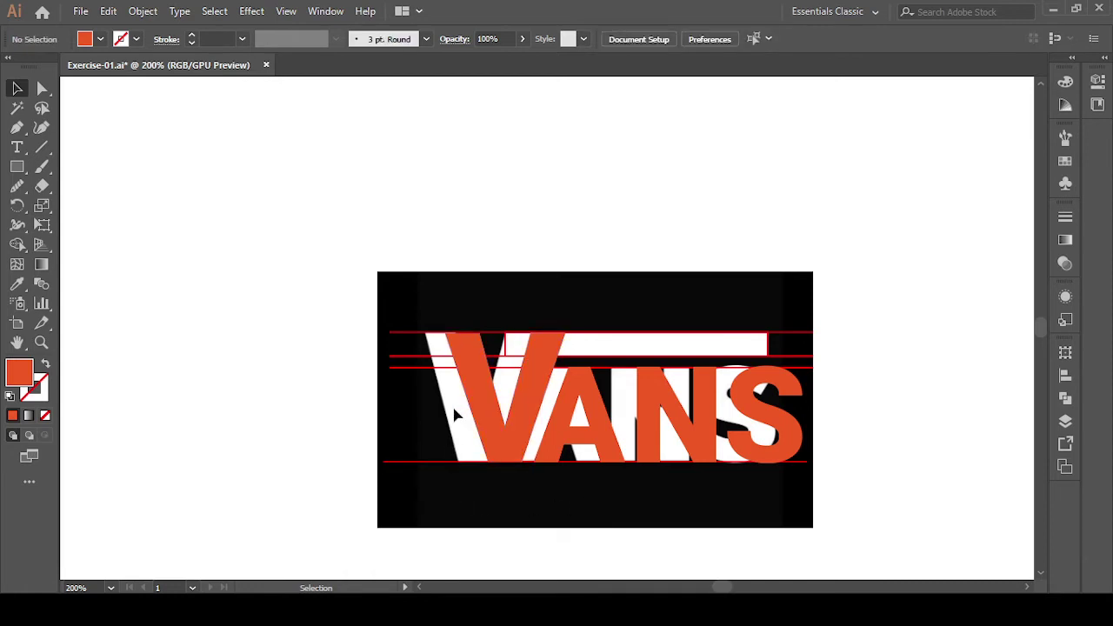
key("ctrl+a")
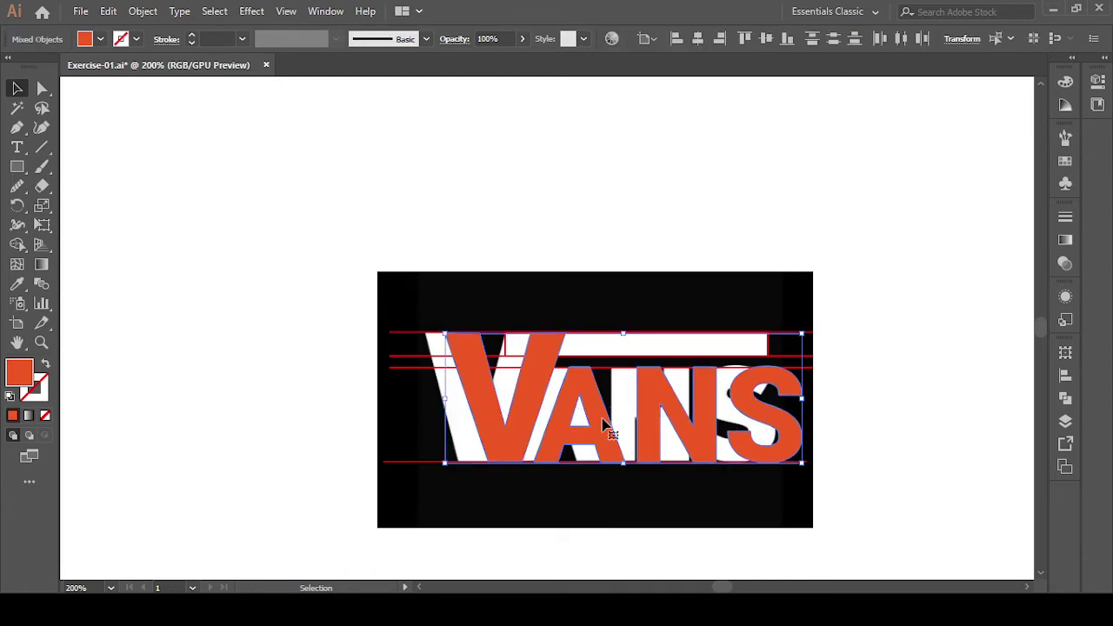
left_click(872, 393)
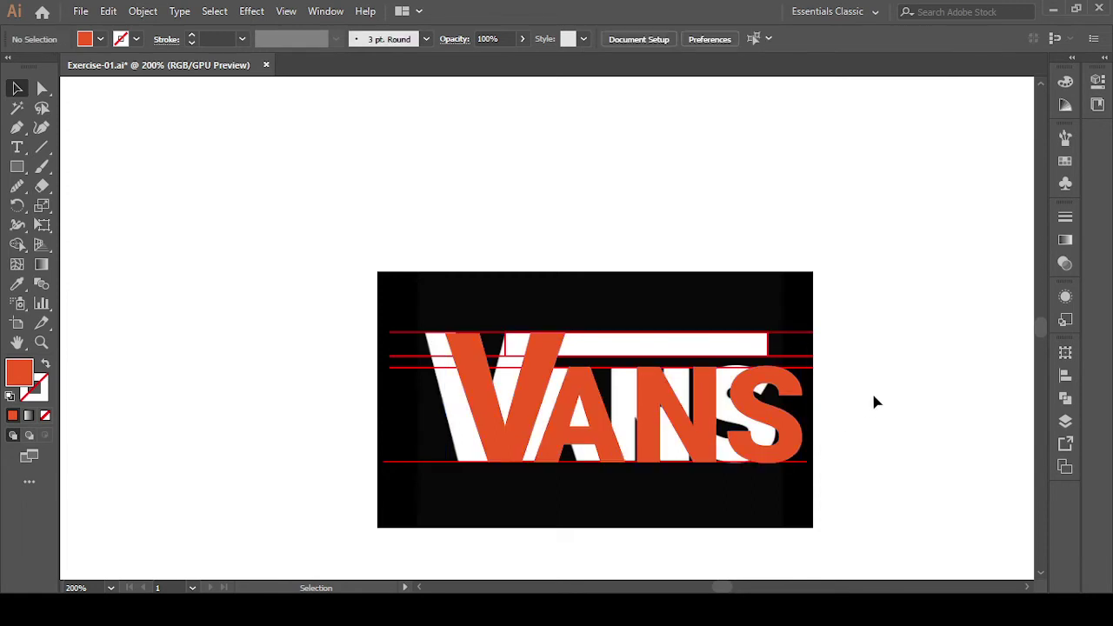
left_click(767, 349)
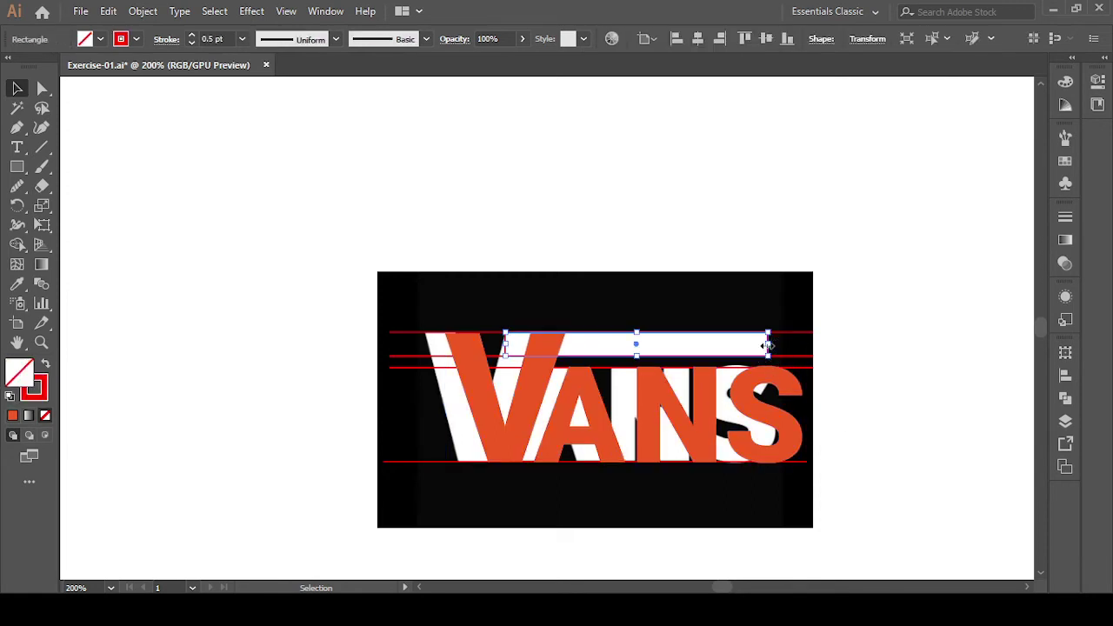
left_click(44, 366)
left_click(209, 409)
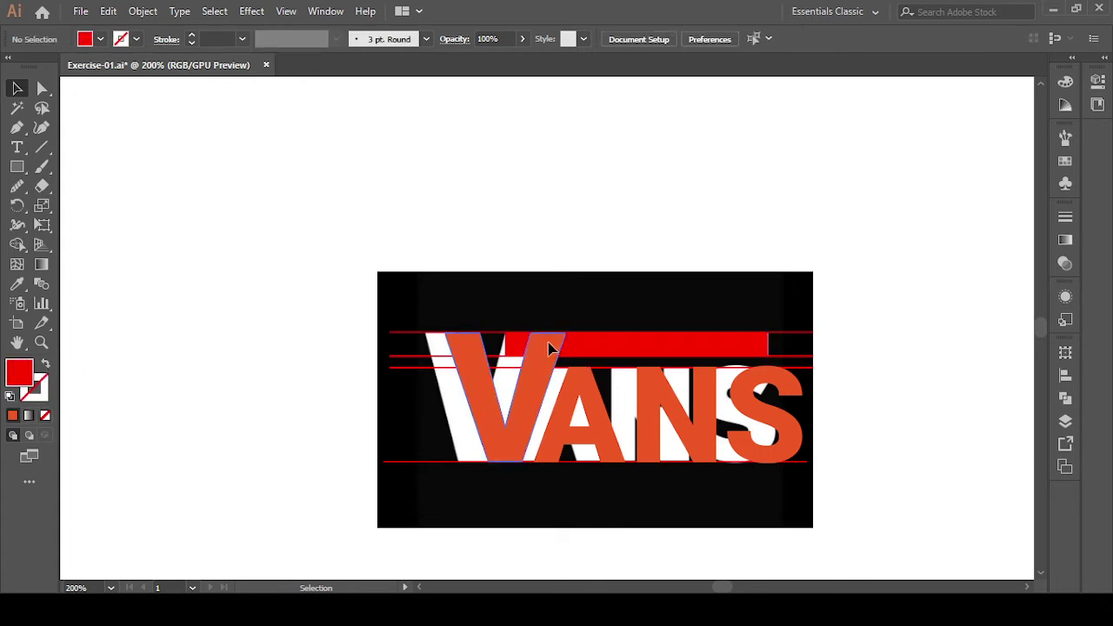
Merge the red top bar's regions into one solid shape with the Shape Builder tool.
left_click(600, 349)
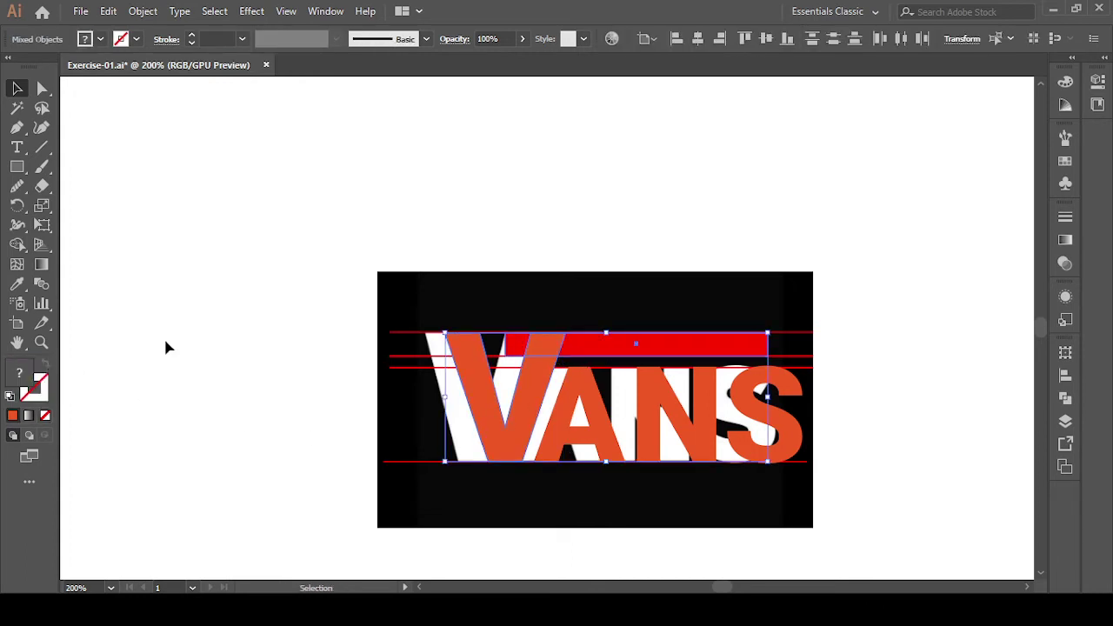
left_click(16, 245)
scroll(526, 324, "up", 4)
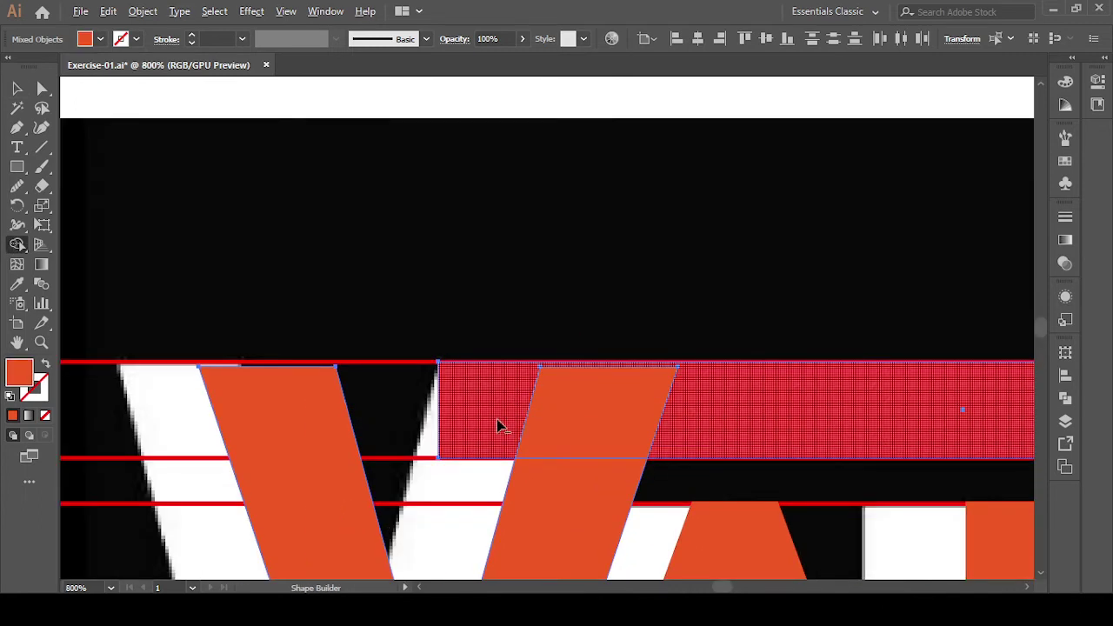
left_click_drag(478, 418, 460, 418)
left_click(17, 88)
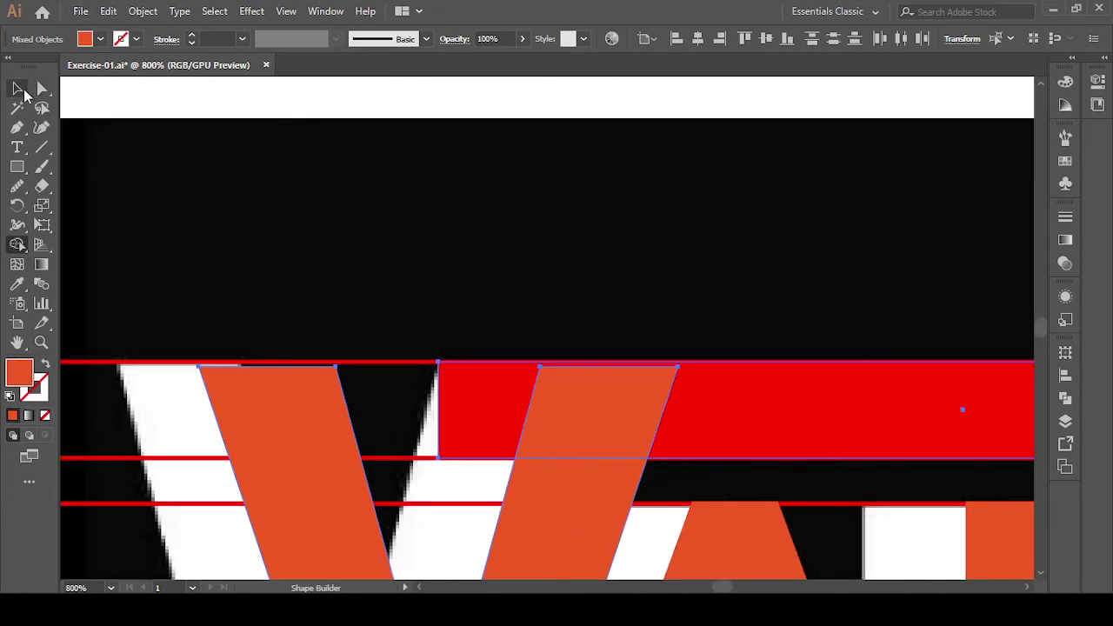
left_click(429, 224)
Drag the V's top-right anchor to snap onto the red bar's corner.
left_click(584, 402)
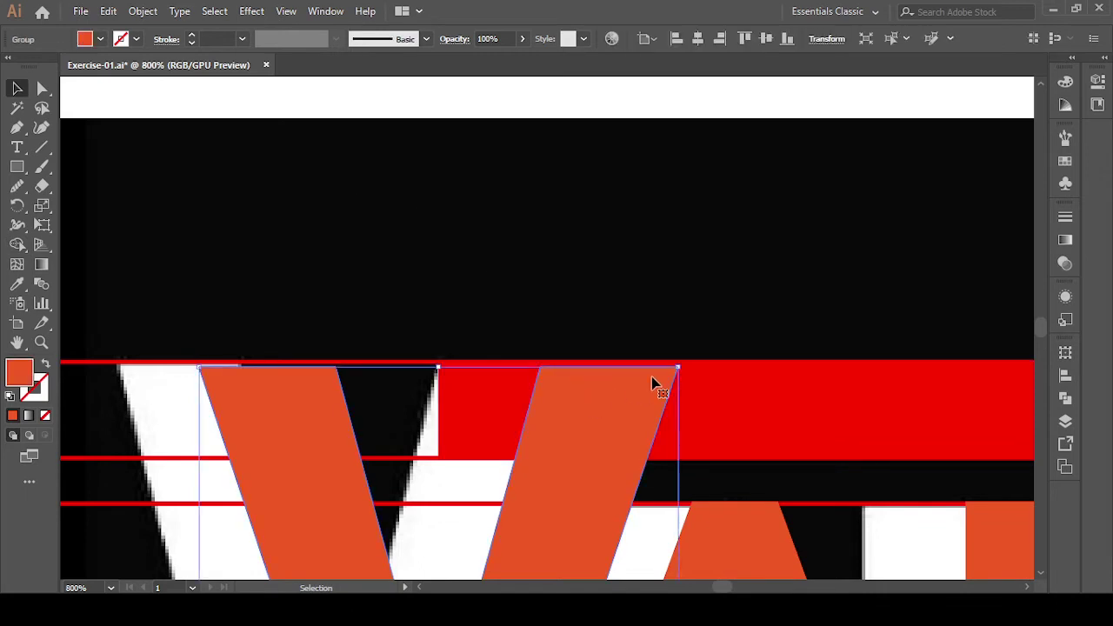
scroll(623, 374, "down", 1)
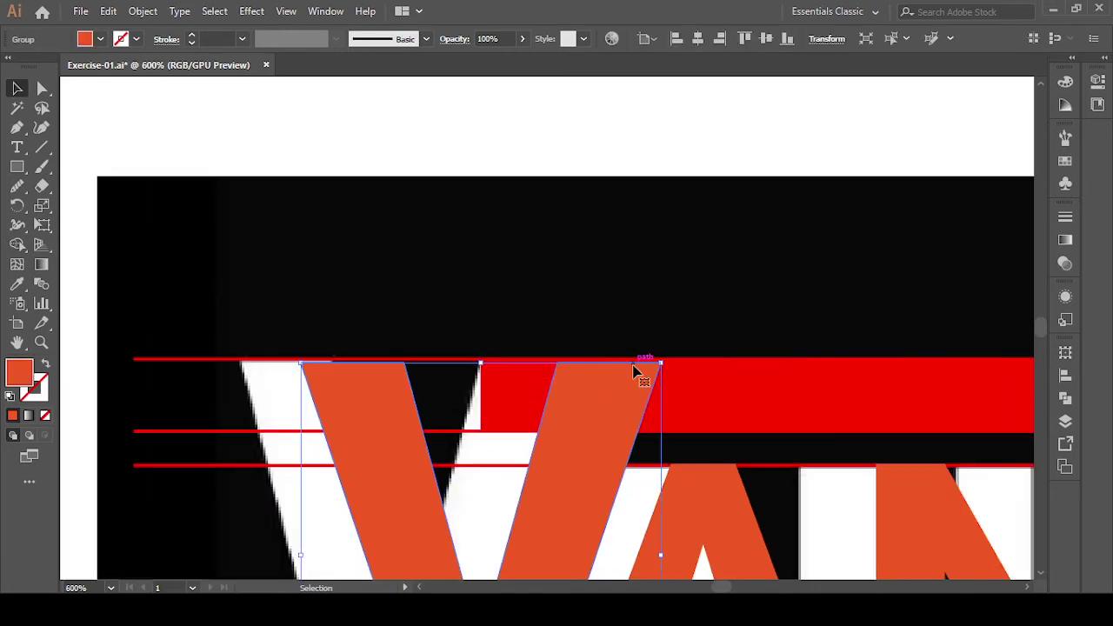
left_click_drag(659, 360, 659, 363)
scroll(643, 380, "up", 3)
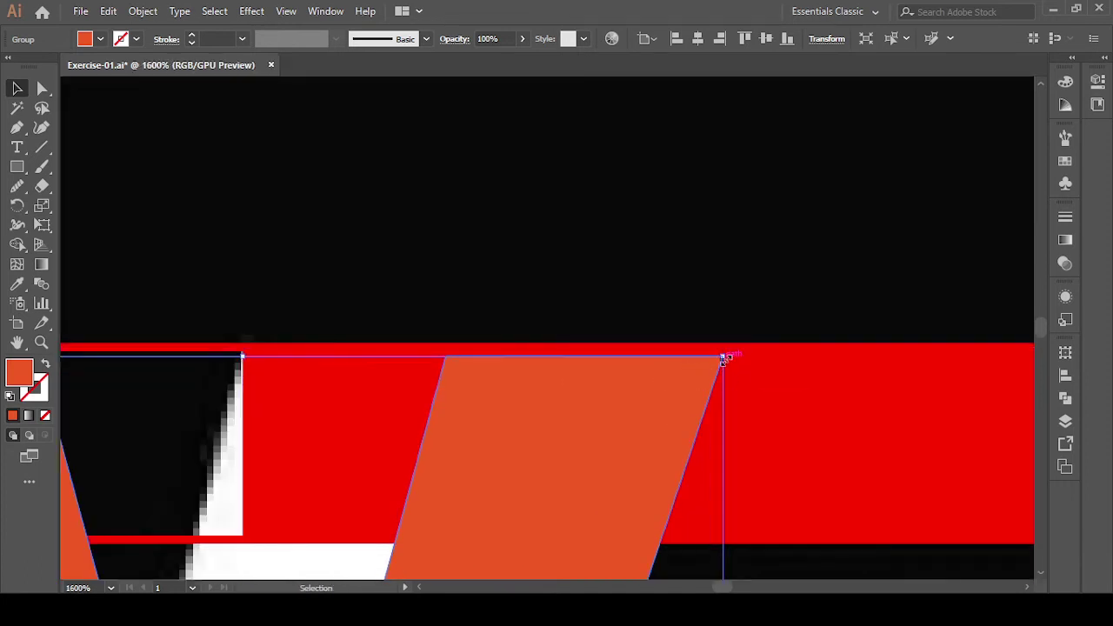
left_click_drag(724, 356, 731, 350)
left_click(742, 290)
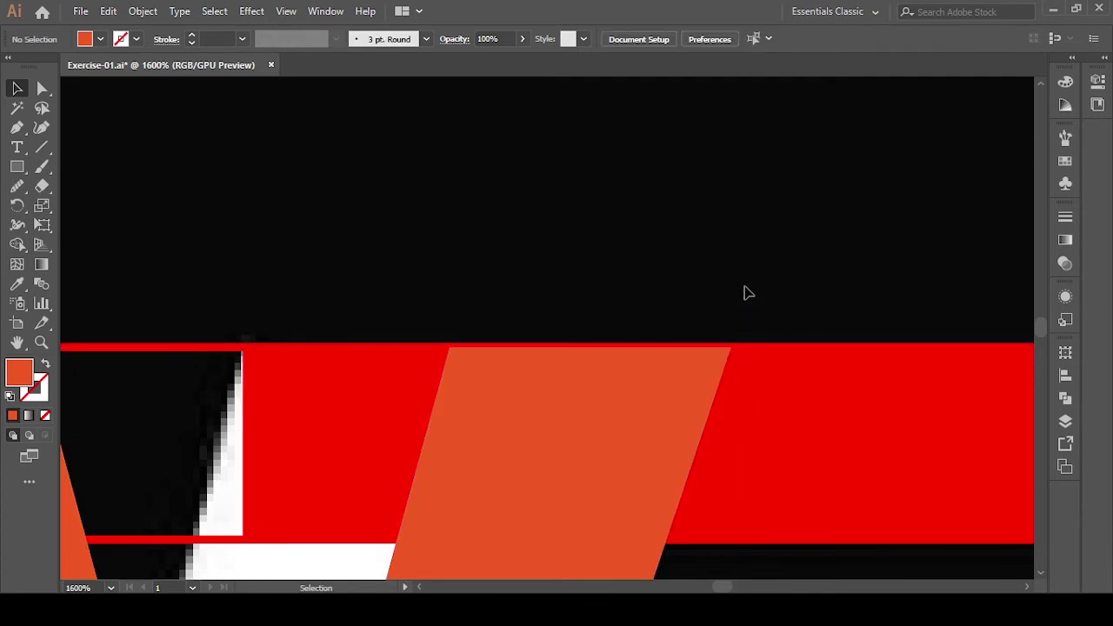
scroll(745, 293, "down", 1)
scroll(744, 293, "down", 1)
scroll(745, 293, "down", 2)
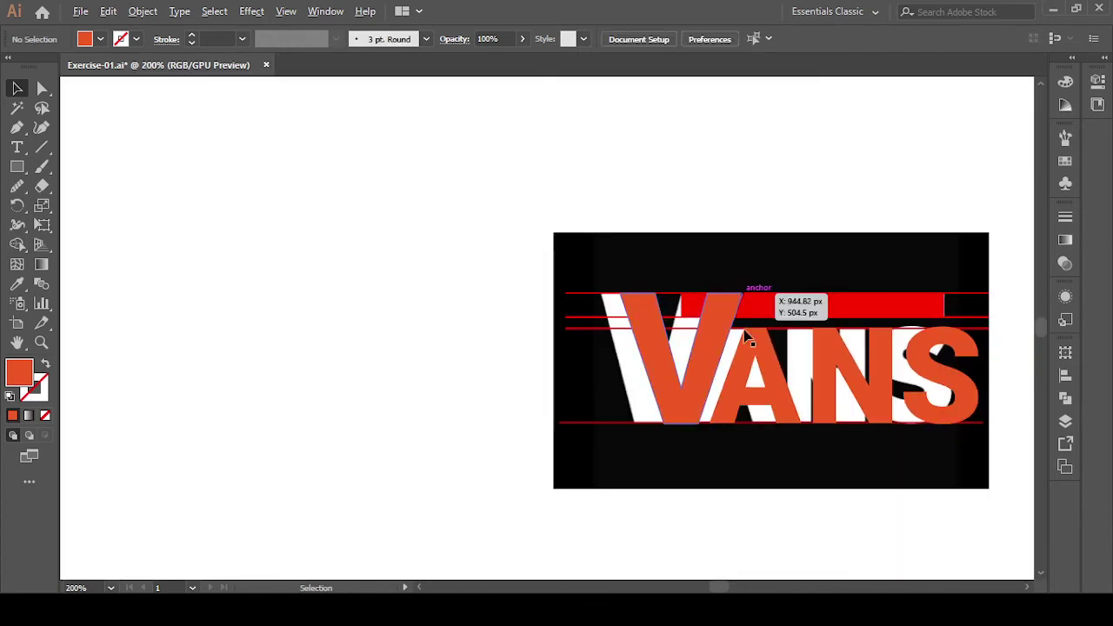
Shape-build the V and red top band into one red shape, then zoom to fit (Ctrl+0).
left_click(785, 306)
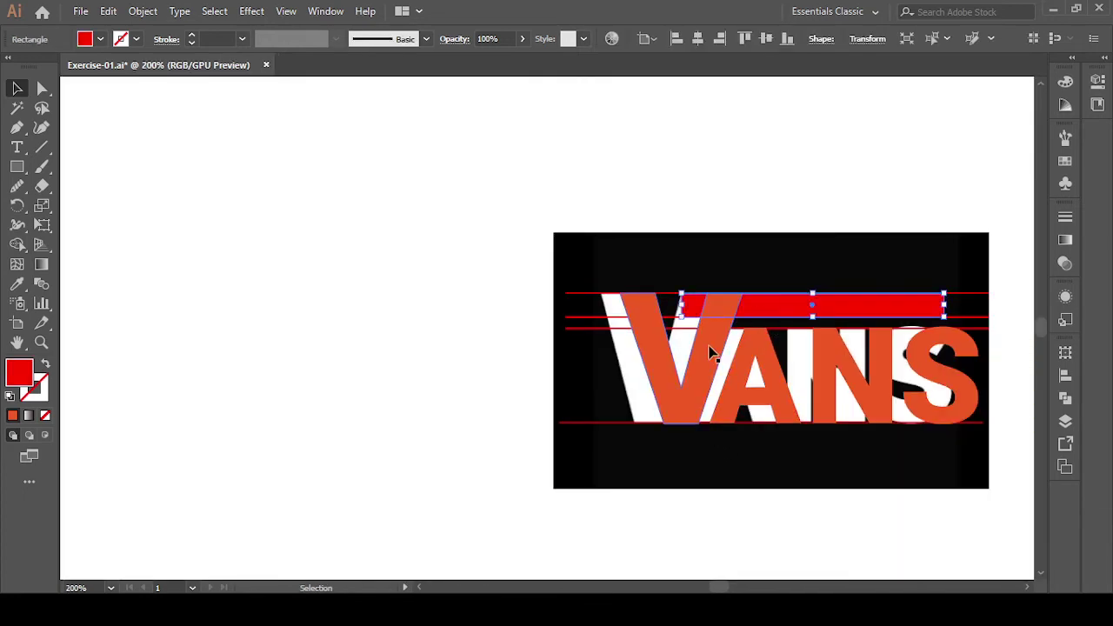
left_click(713, 349, "shift")
left_click(17, 245)
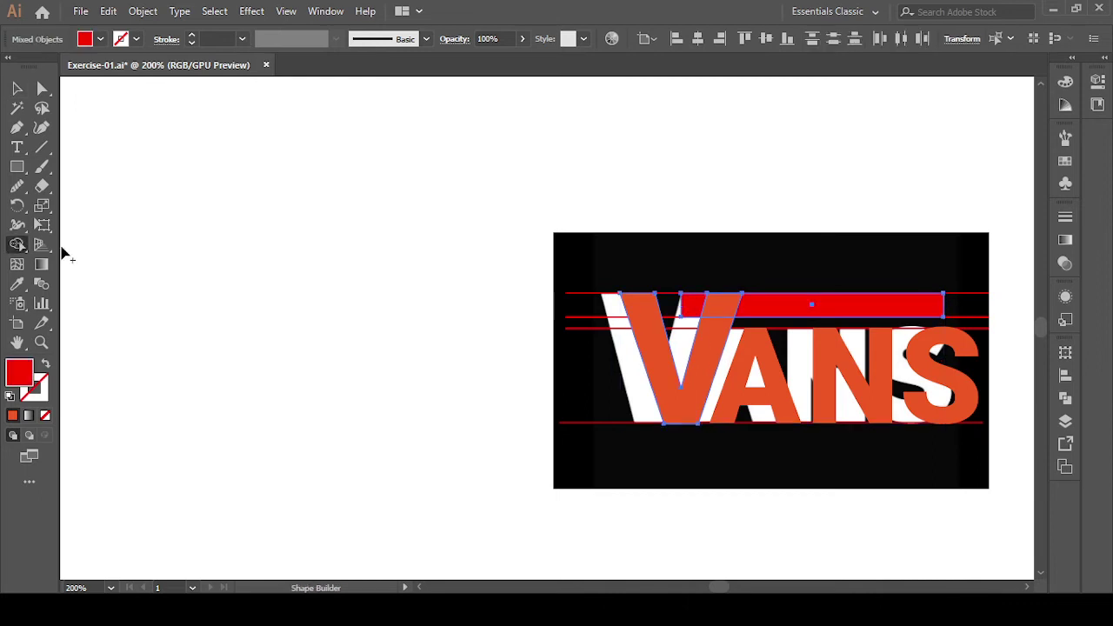
scroll(791, 314, "up", 3)
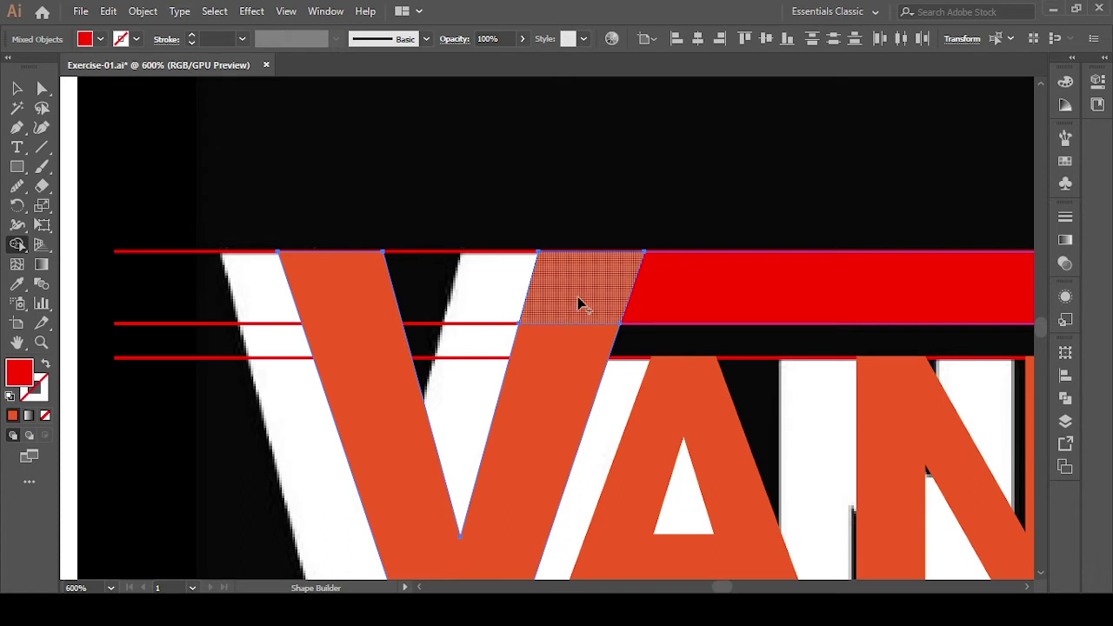
left_click_drag(582, 304, 573, 353)
left_click_drag(584, 305, 689, 306)
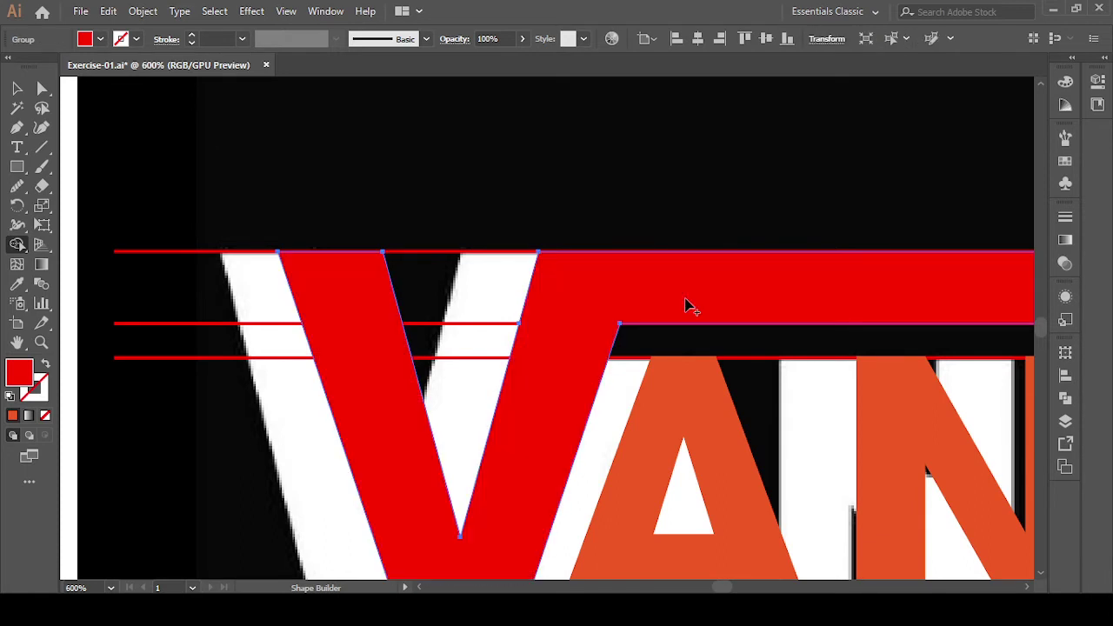
left_click(17, 88)
left_click(452, 153)
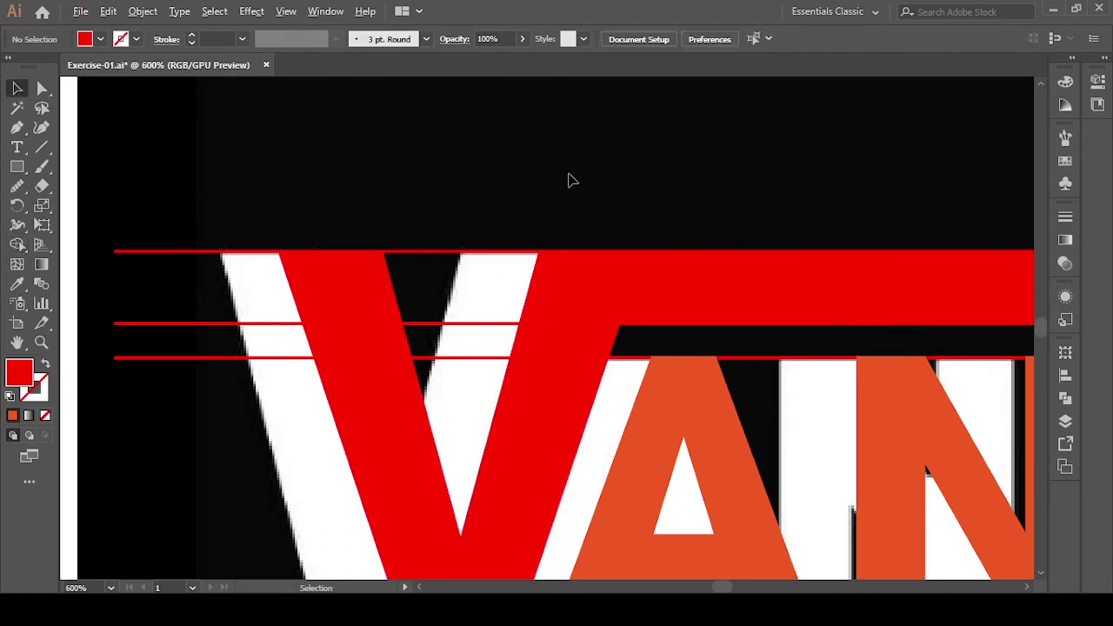
key("ctrl+0")
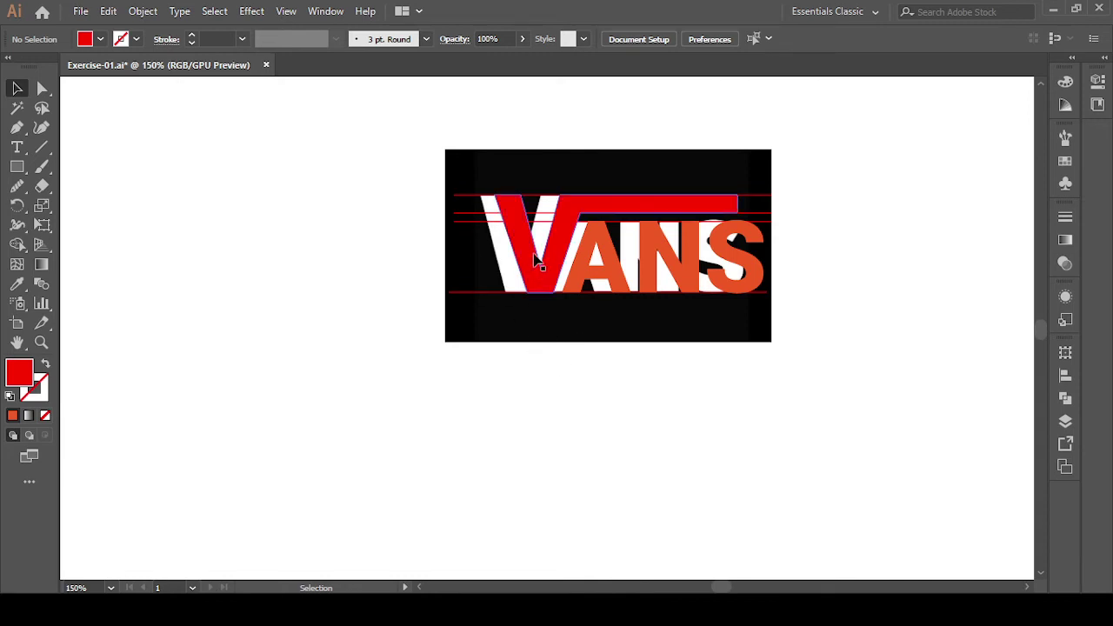
Group the red VANS letters and move the group left of the reference image.
left_click(539, 252)
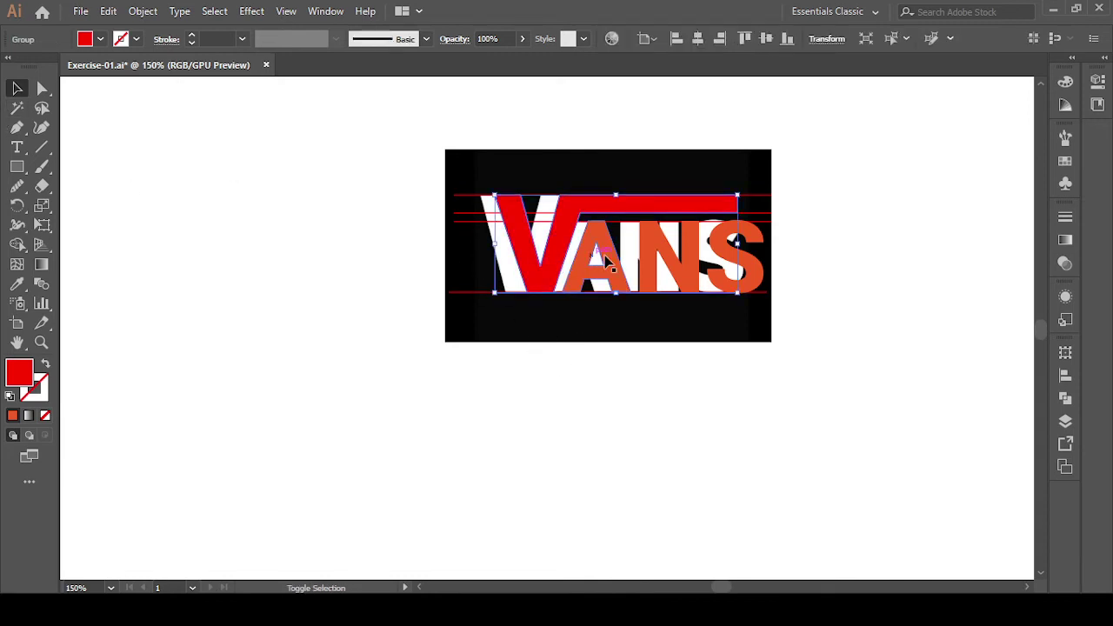
left_click(599, 261, "shift")
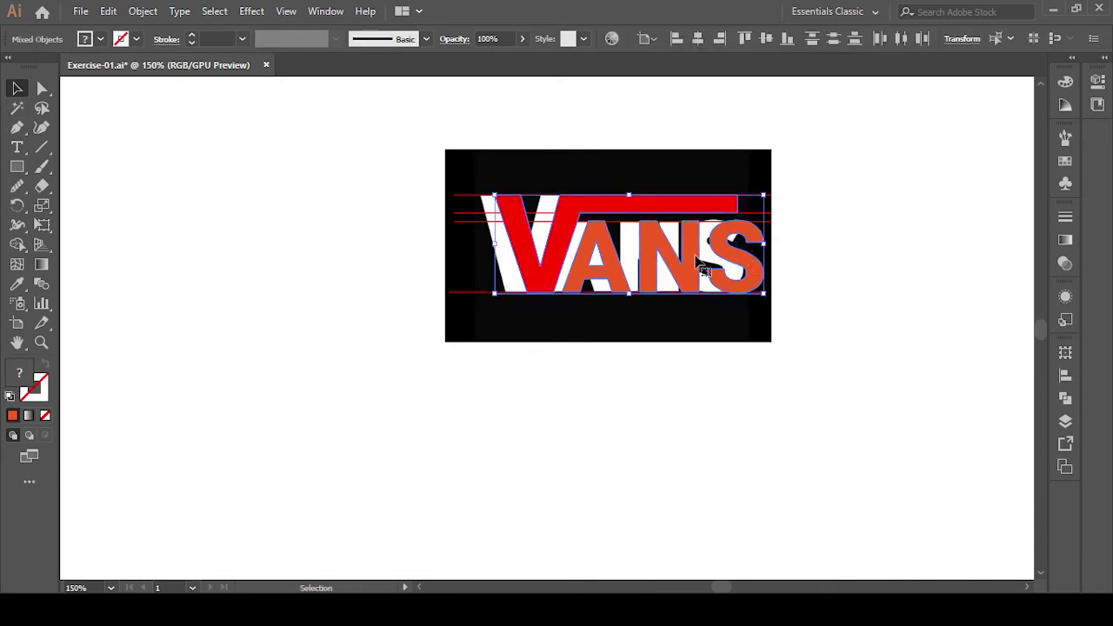
key("a")
key("v")
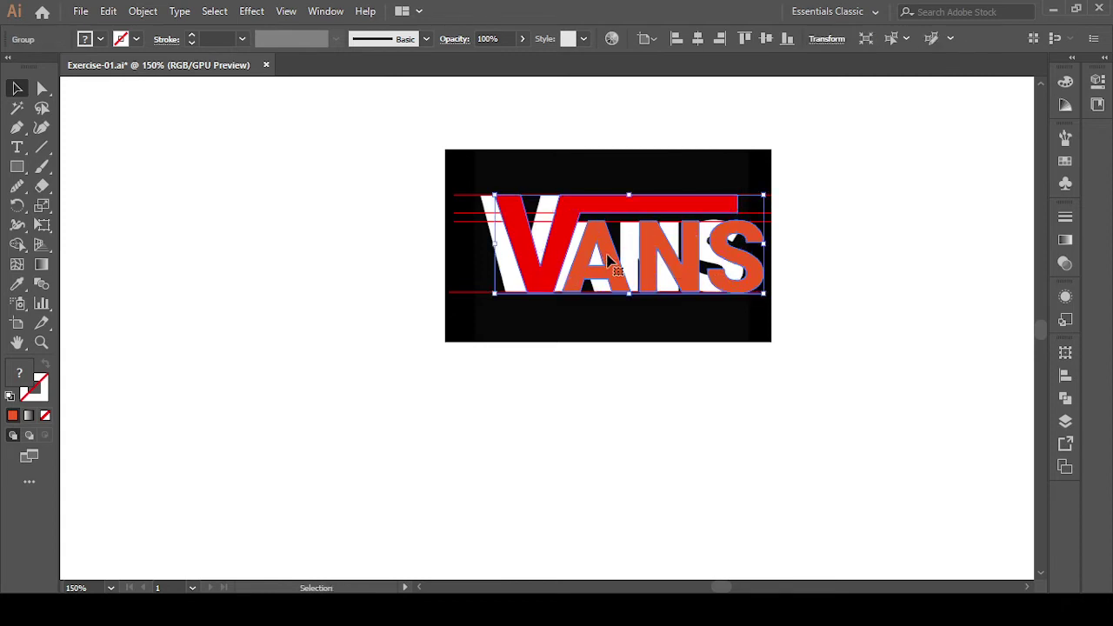
left_click_drag(618, 272, 272, 380)
Delete the red guide lines over the reference image.
left_click(475, 416)
left_click_drag(418, 168, 945, 408)
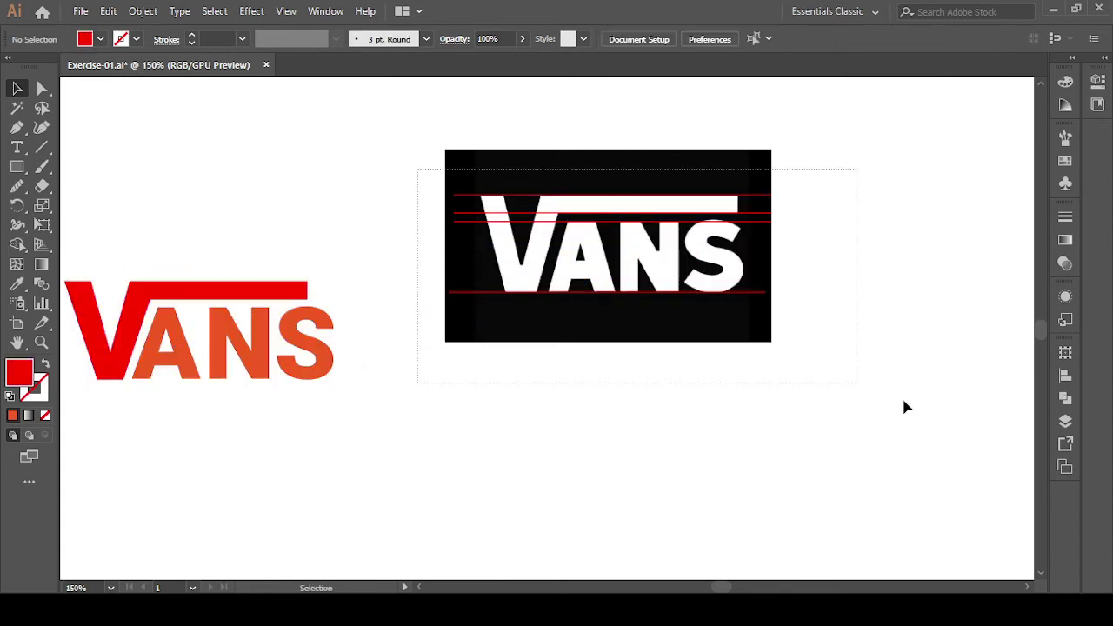
key("Delete")
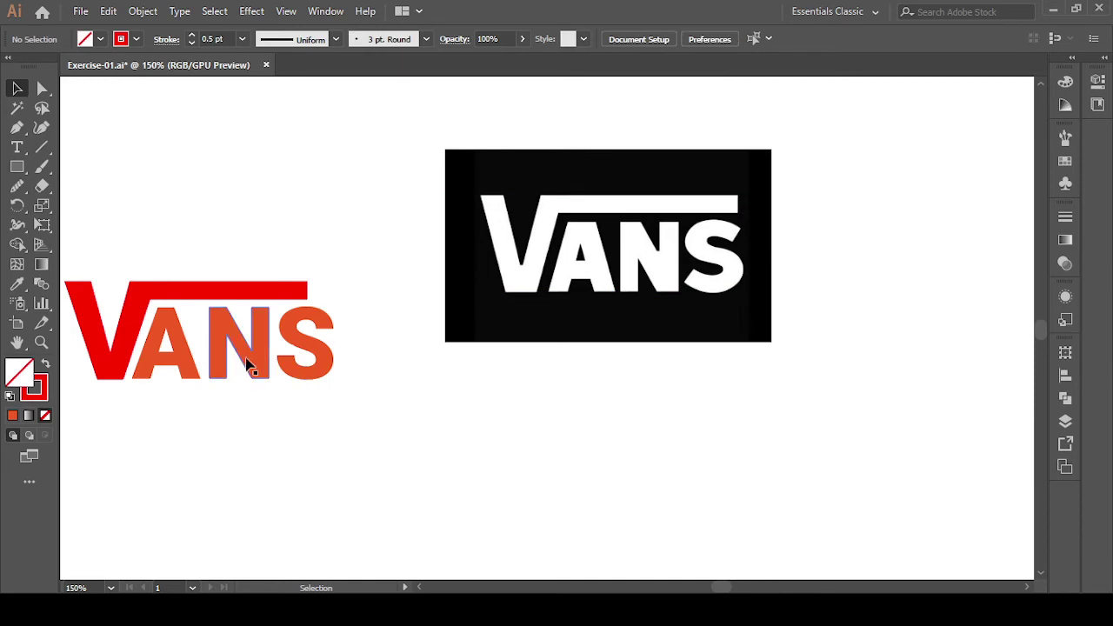
Move the VANS group over the image and eyedrop the original letters' white fill onto it.
left_click(249, 361)
left_click_drag(250, 361, 729, 410)
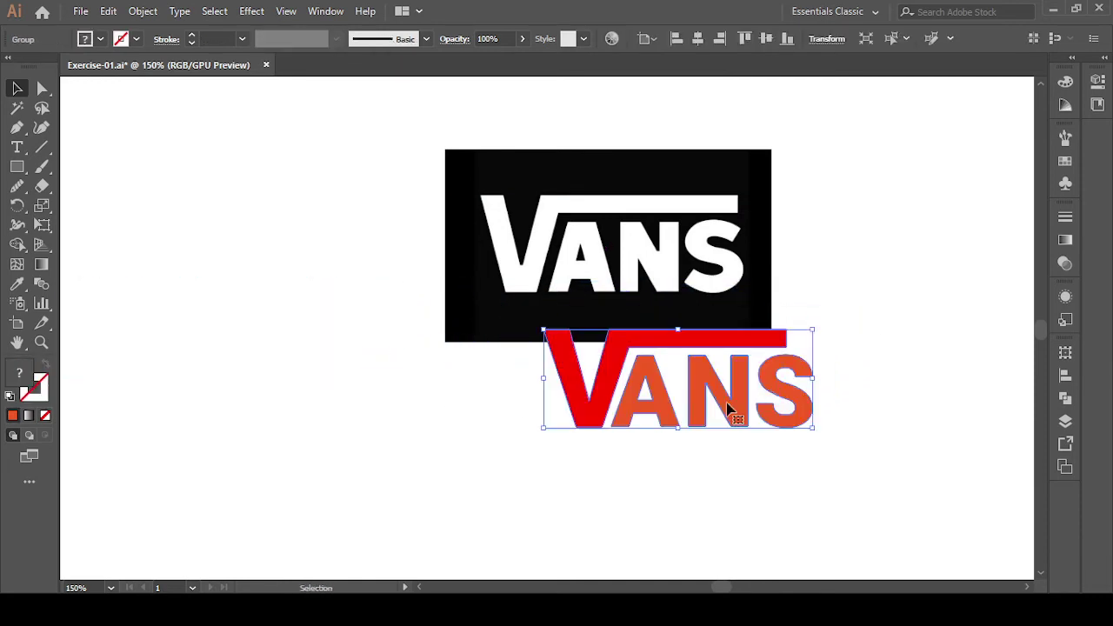
left_click_drag(587, 395, 588, 359)
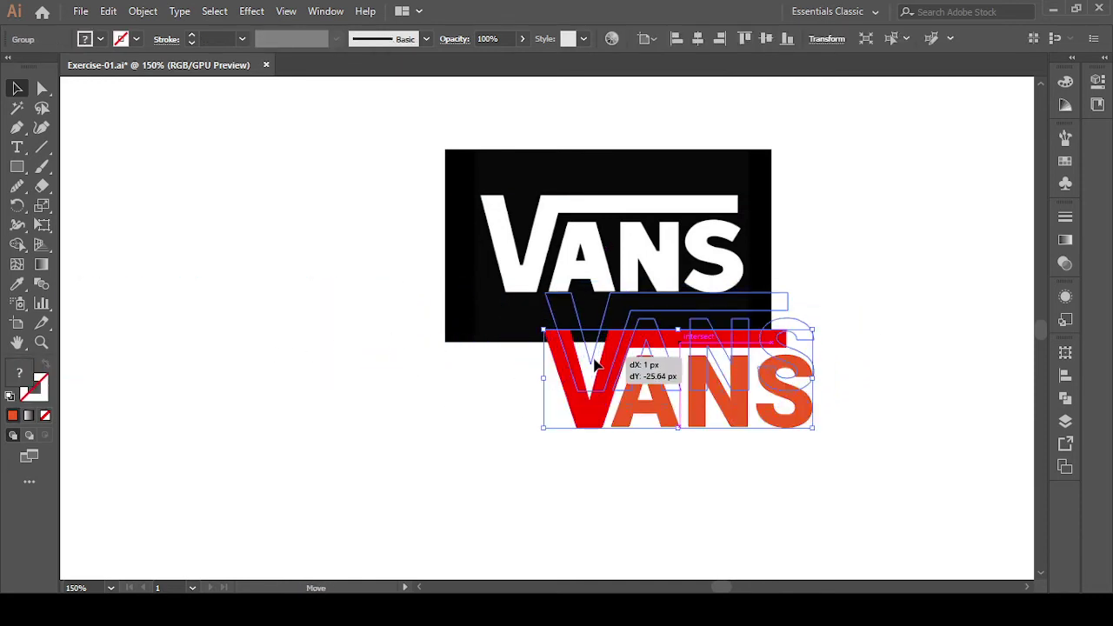
left_click(199, 322)
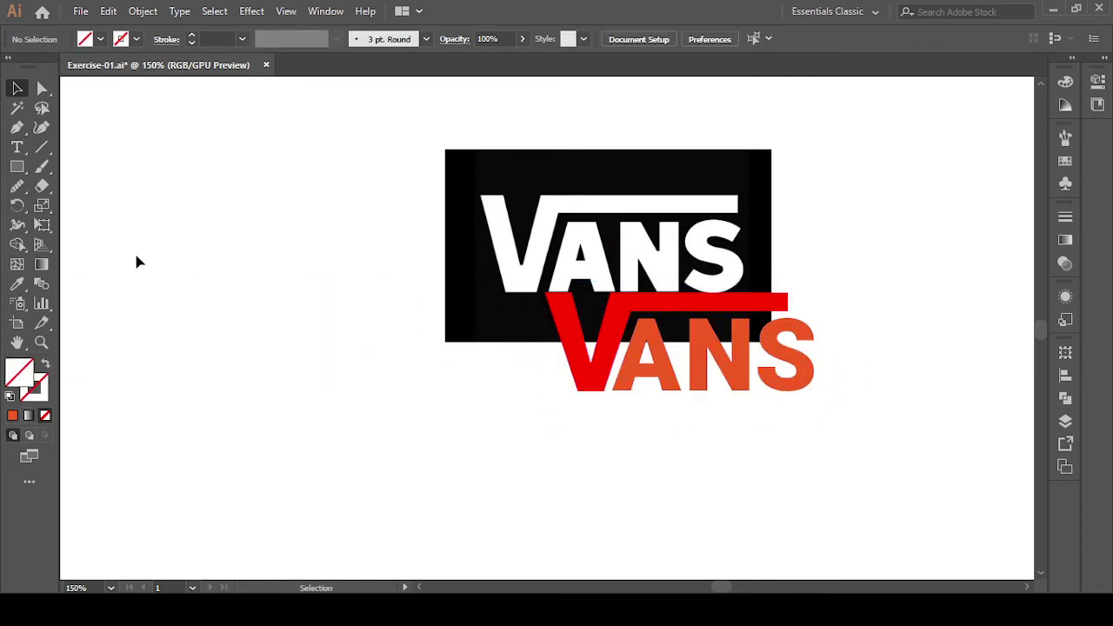
left_click(580, 355)
left_click(16, 284)
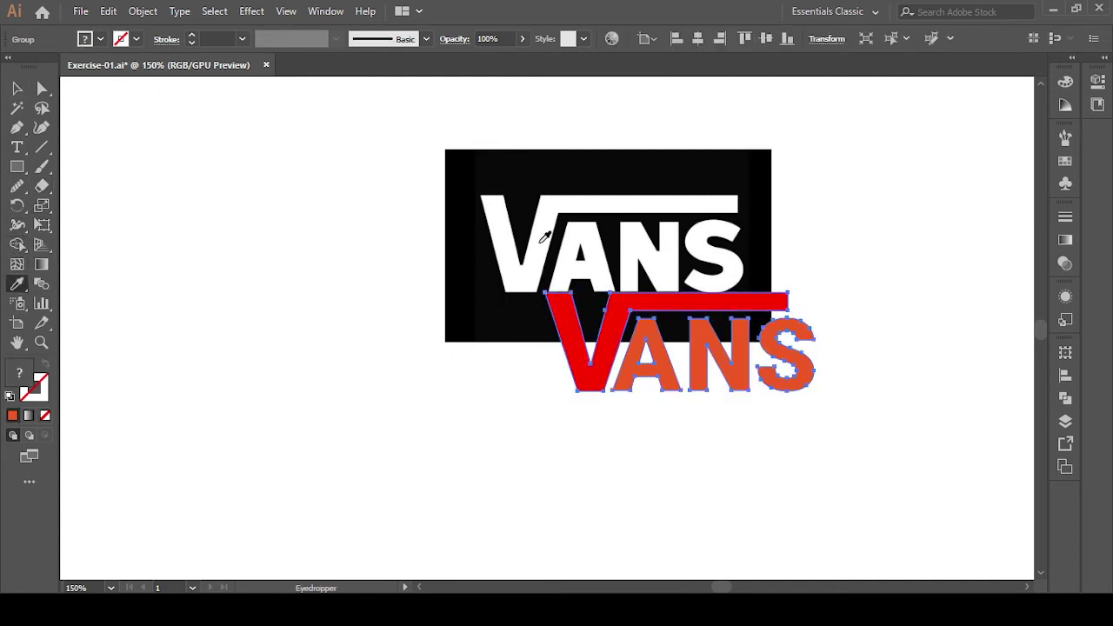
left_click(547, 236)
left_click(16, 88)
left_click(401, 261)
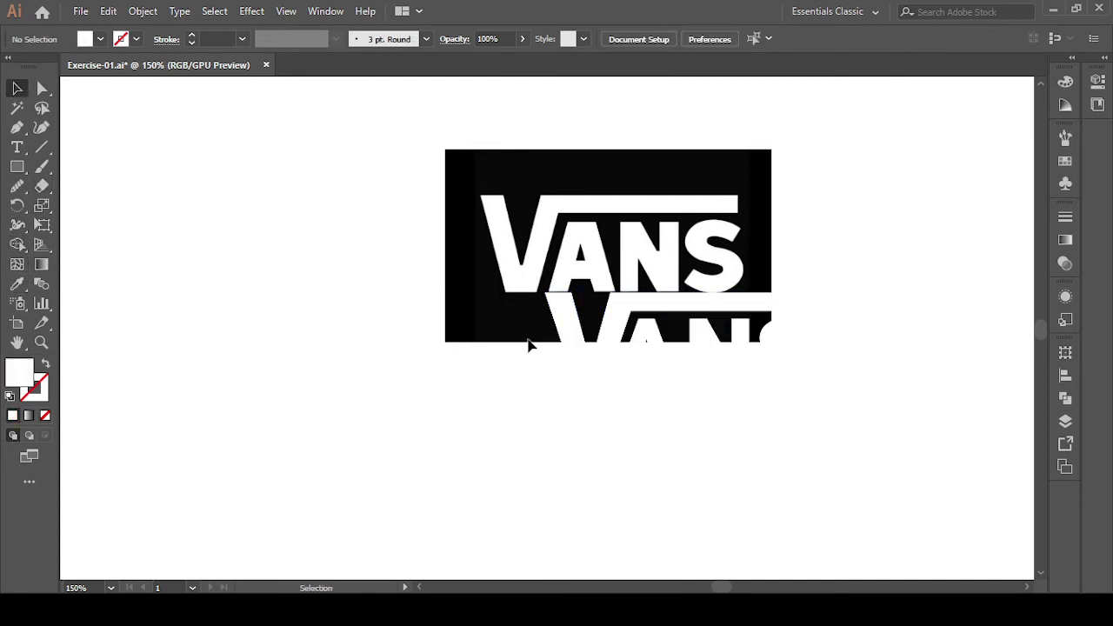
Delete the Screenshot_3.png reference image.
scroll(476, 264, "down", 1)
scroll(479, 259, "down", 1)
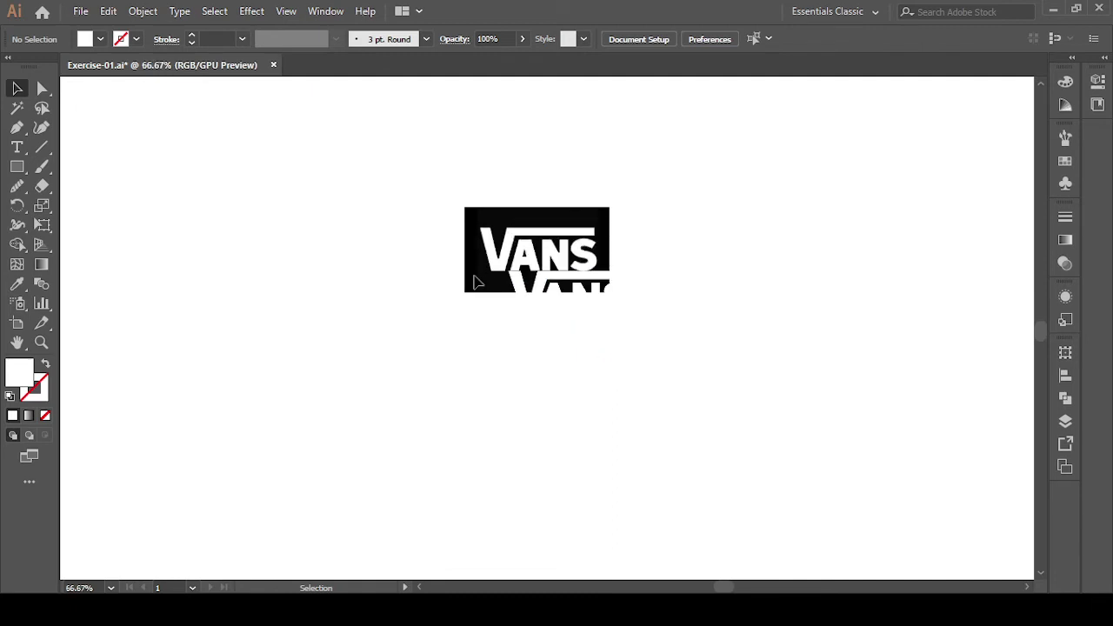
key("ctrl+a")
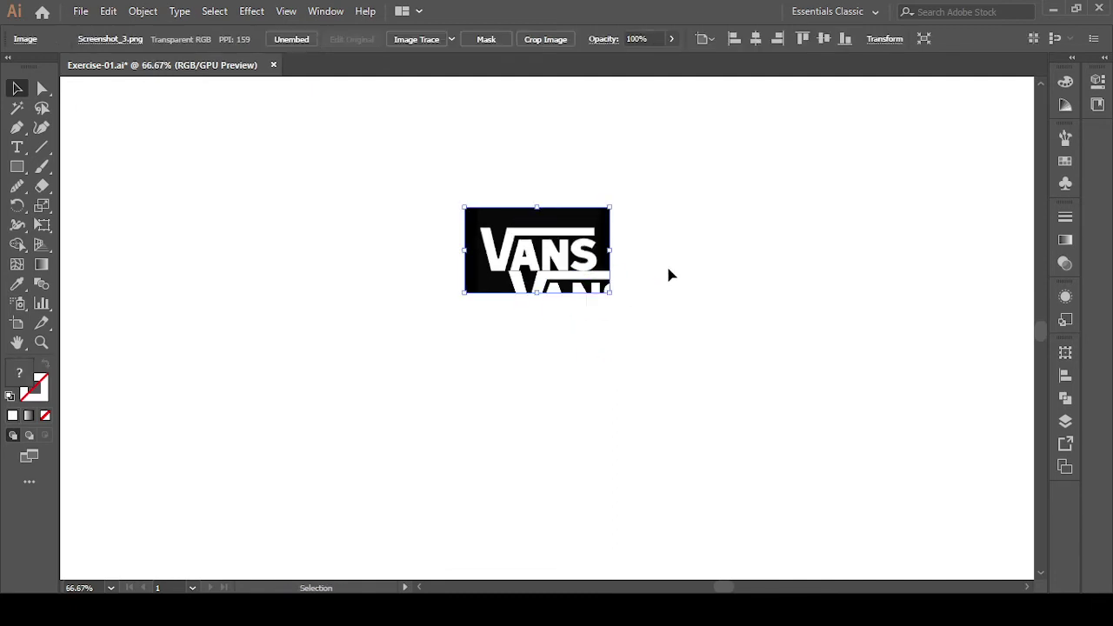
left_click(774, 213)
left_click(537, 224)
key("Delete")
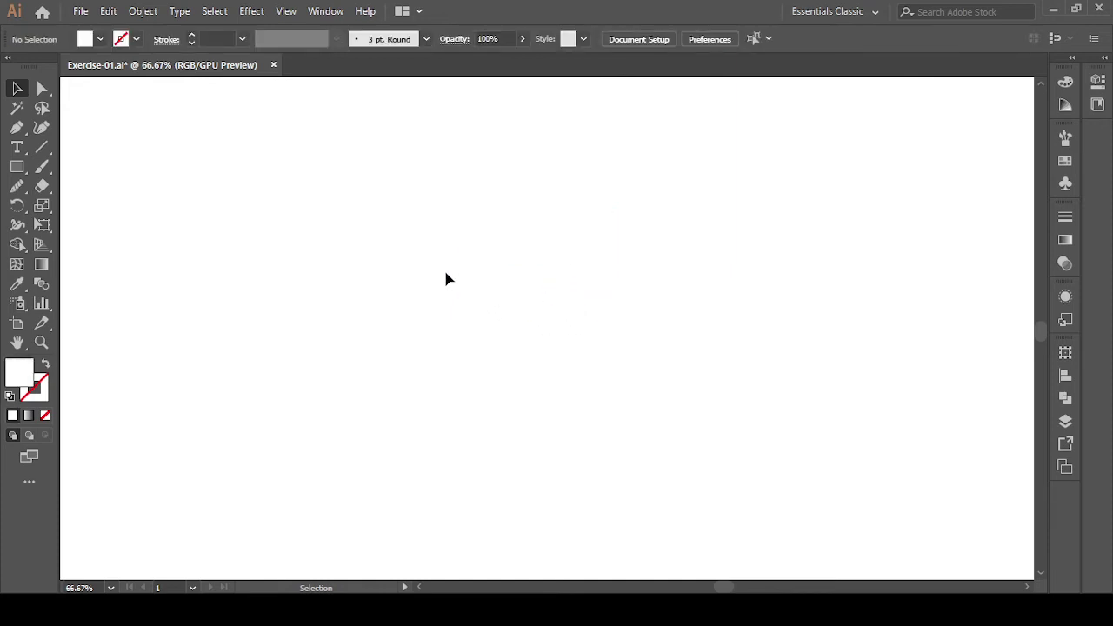
Draw a 1920×1080 px rectangle by entering exact dimensions.
left_click(16, 166)
left_click(337, 193)
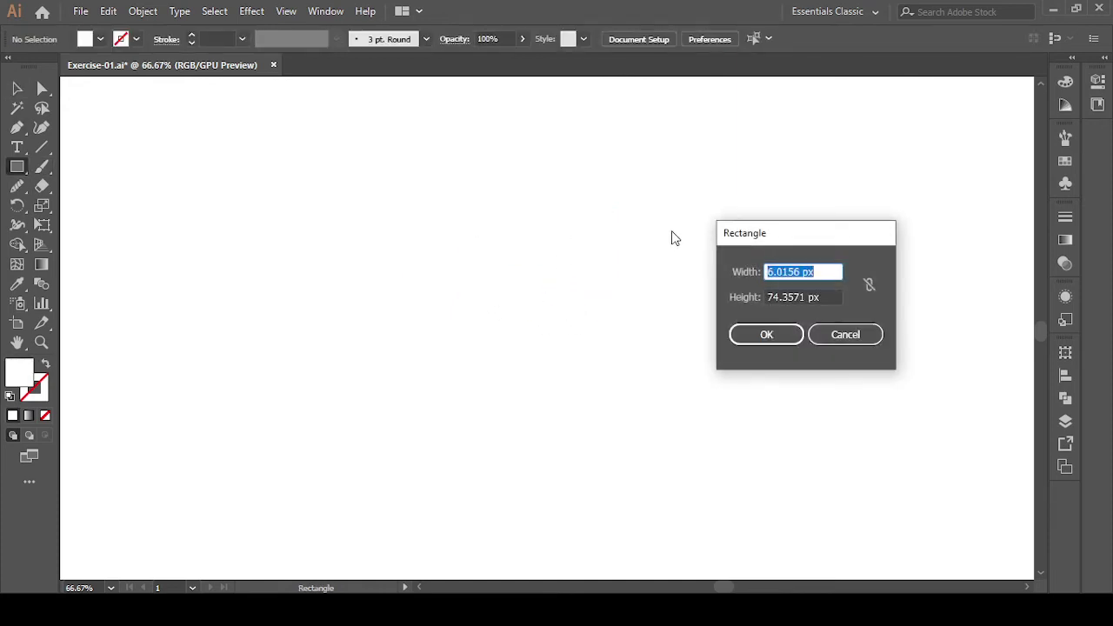
key("Home")
type("1")
key("Down")
key("Tab")
key("Home")
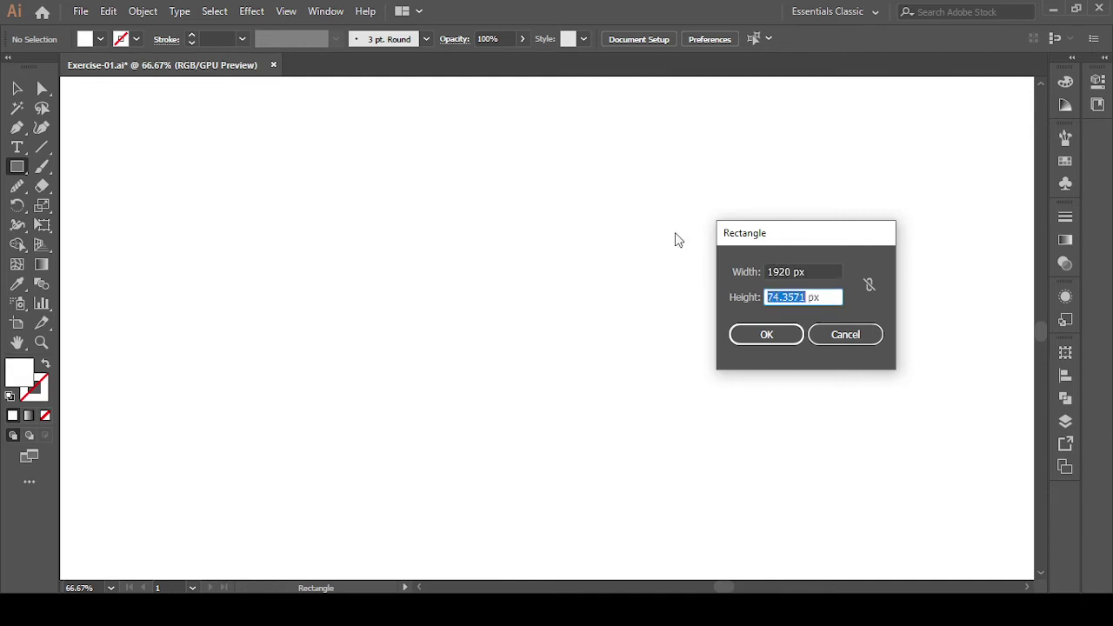
type("1080")
left_click(769, 336)
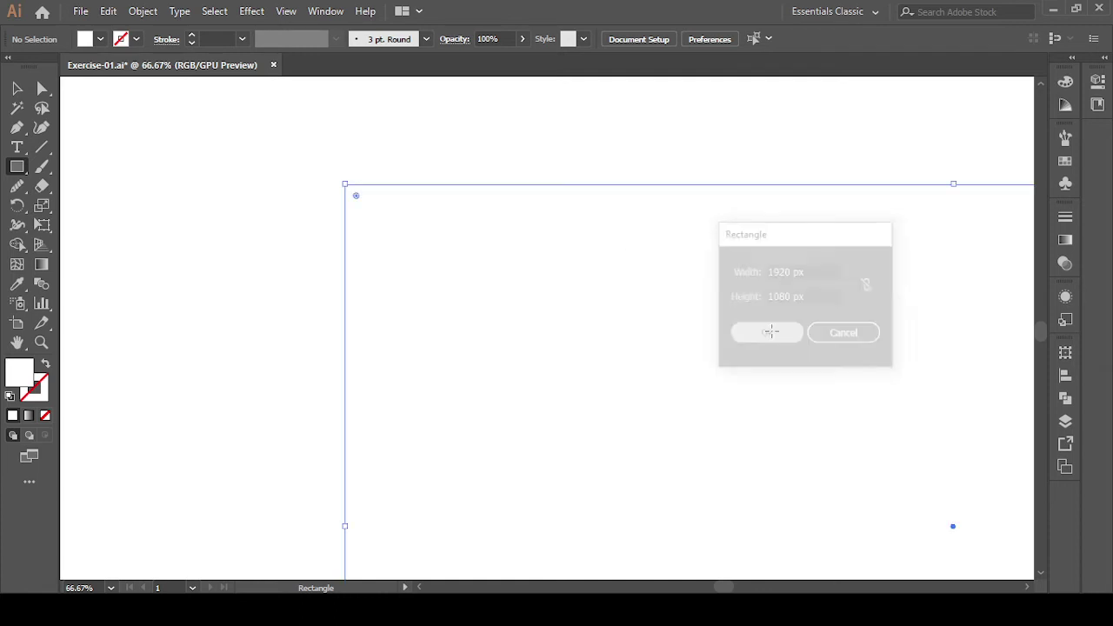
Fill the rectangle black and align it horizontally and vertically to the artboard.
left_click(100, 39)
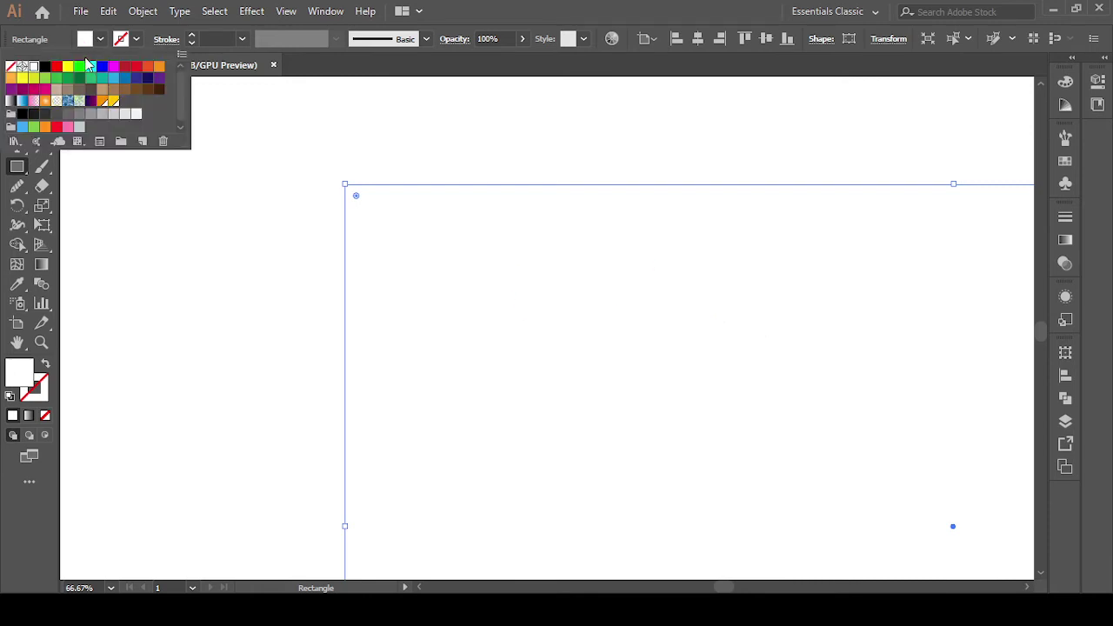
left_click(47, 67)
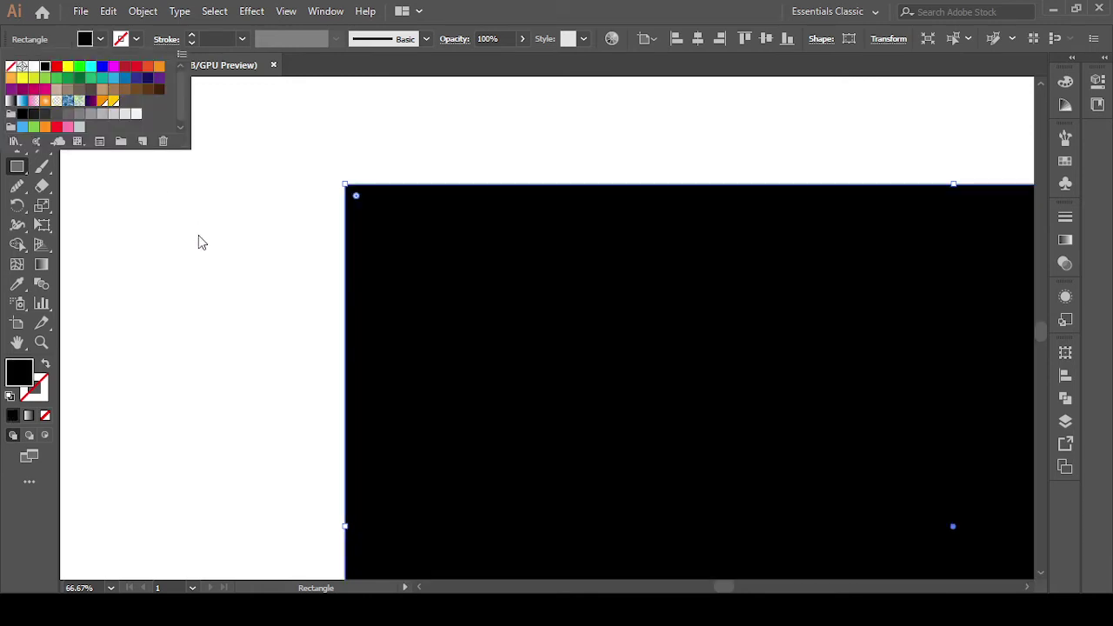
scroll(239, 254, "down", 3, "alt")
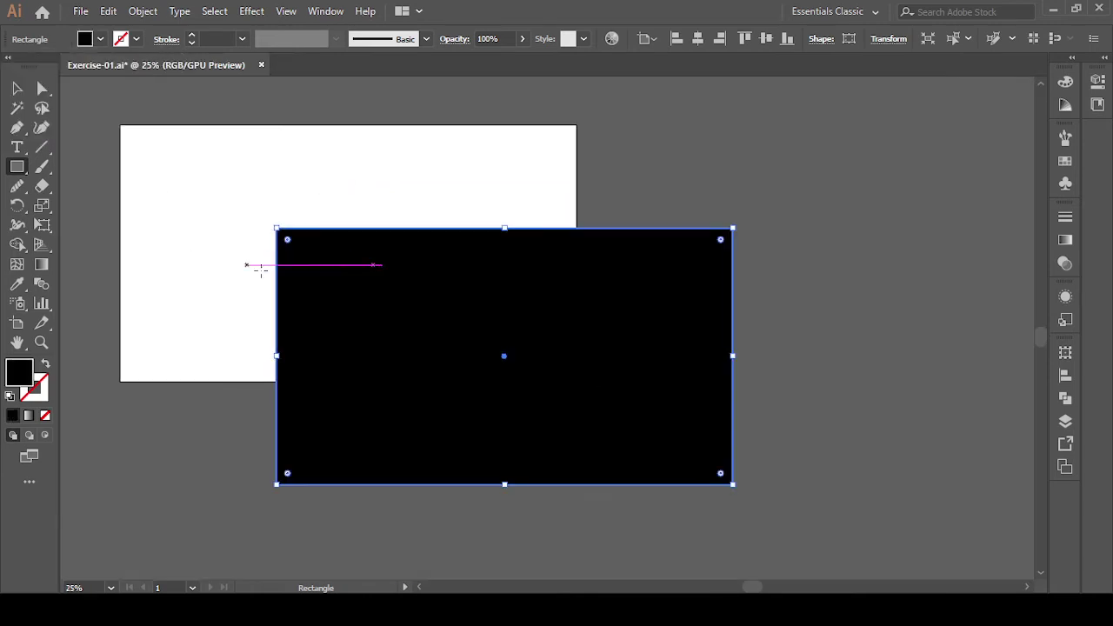
left_click(16, 87)
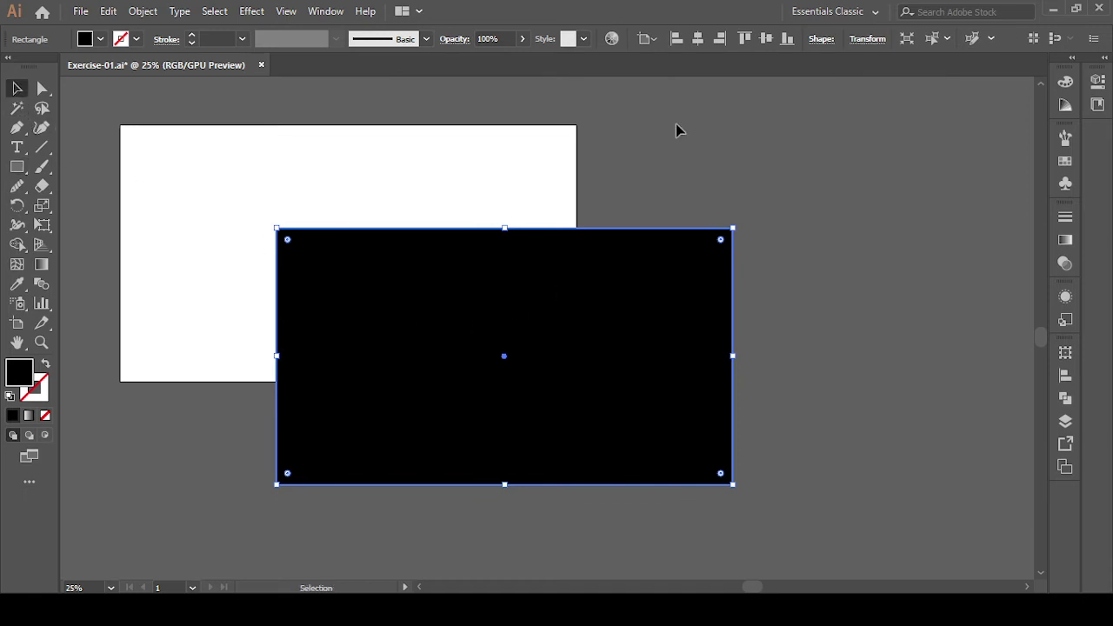
left_click(697, 38)
left_click(744, 38)
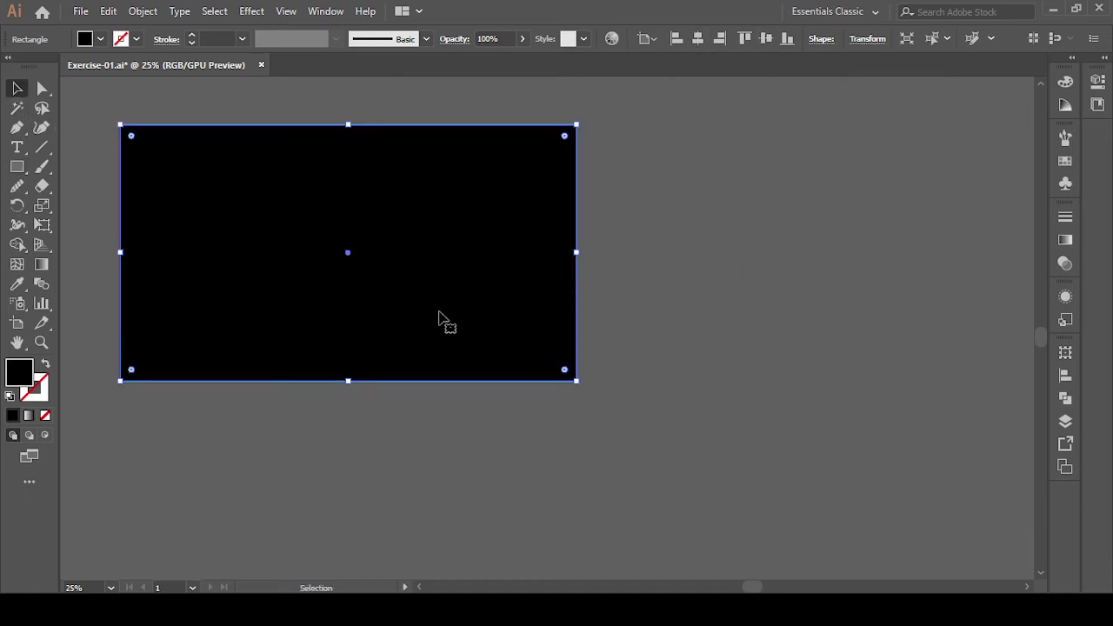
Send the black rectangle backward behind the white VANS logo.
right_click(474, 219)
mouse_move(519, 492)
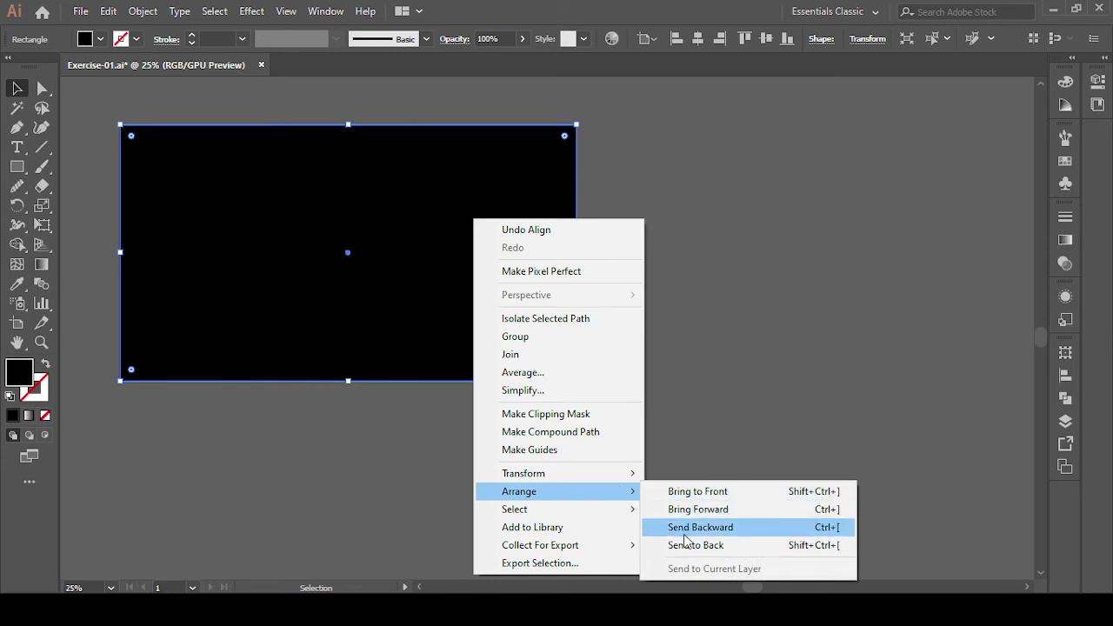
left_click(687, 544)
left_click(447, 478)
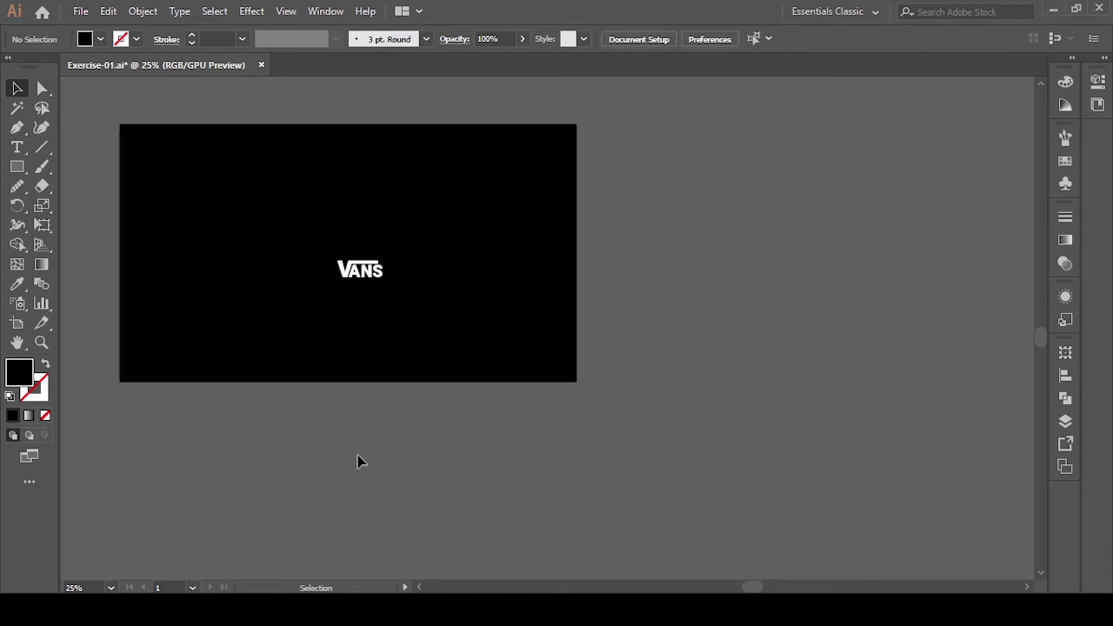
left_click(441, 334)
left_click(143, 10)
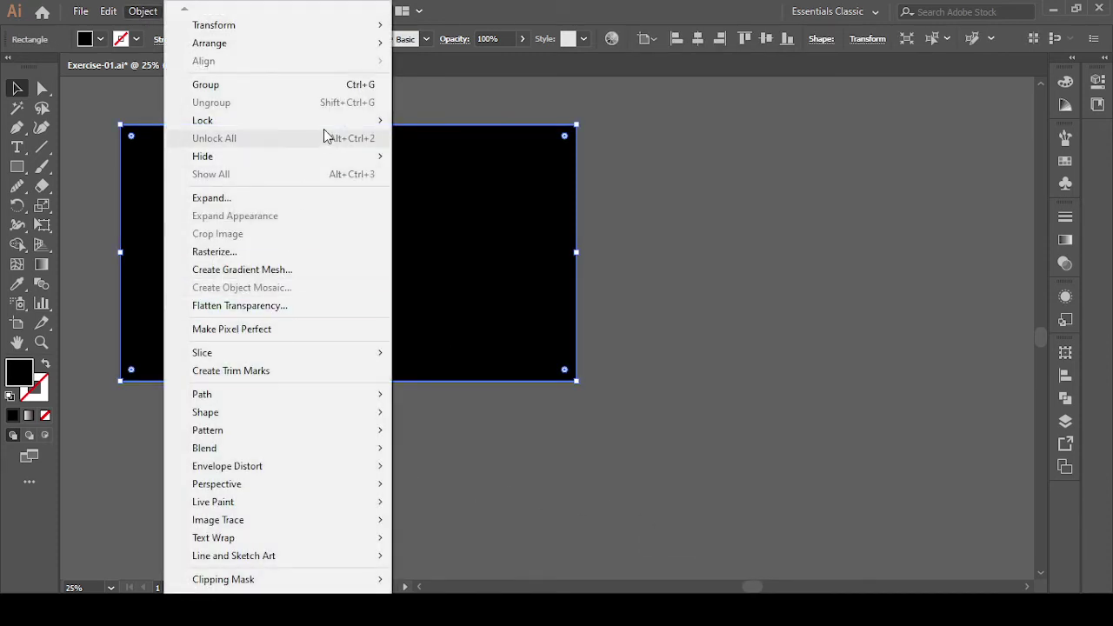
Lock the black rectangle and scale the VANS logo up considerably.
left_click(417, 126)
mouse_move(444, 434)
left_mouse_down()
mouse_move(506, 450)
mouse_move(656, 417)
left_mouse_up()
scroll(657, 410, "up", 3)
scroll(657, 407, "up", 1)
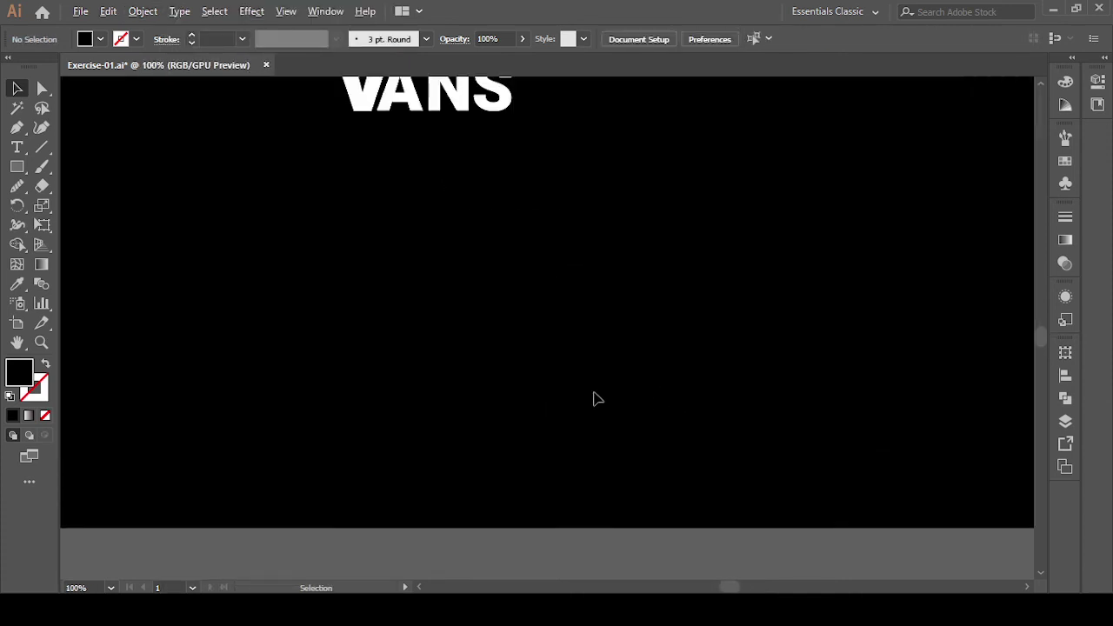
left_click_drag(449, 298, 551, 440)
left_click_drag(379, 195, 696, 350)
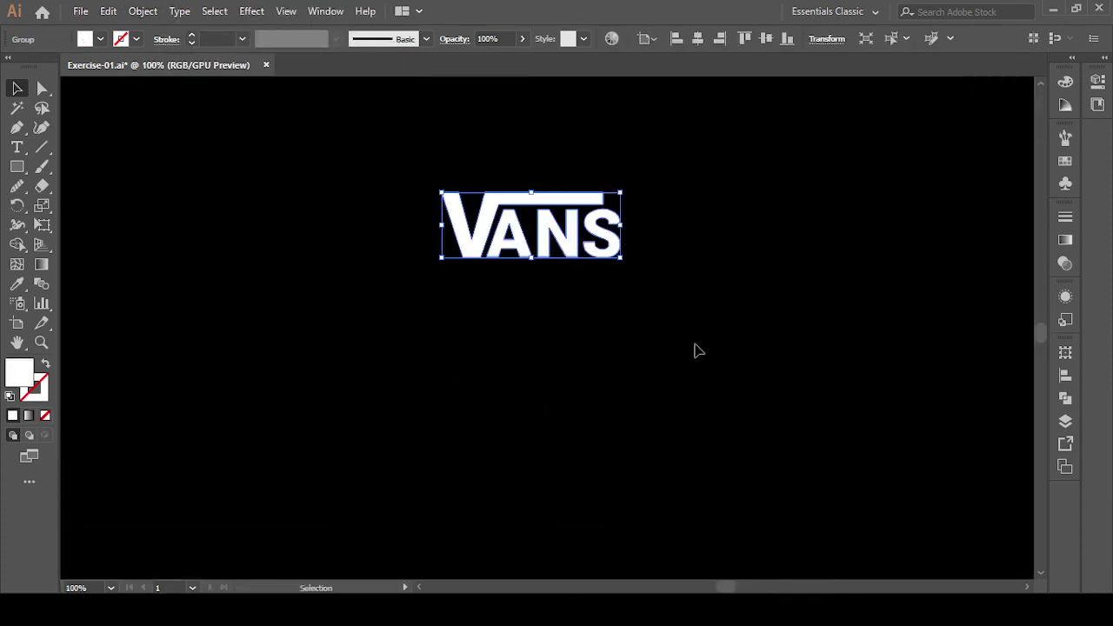
left_click_drag(620, 258, 852, 380)
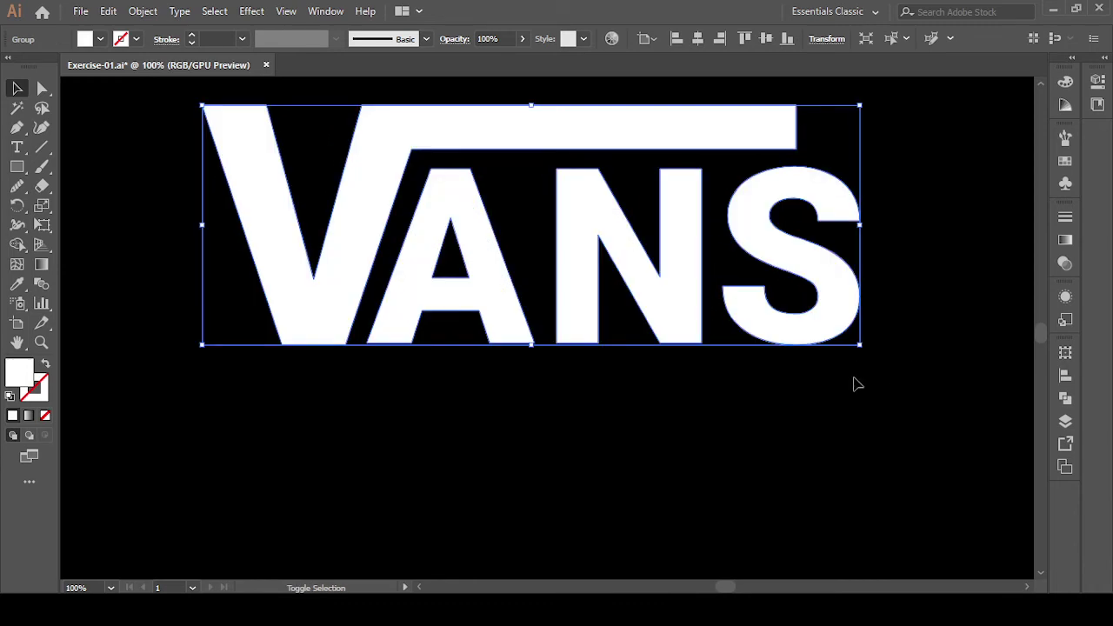
left_click(794, 468)
Rescale the VANS logo to fill most of the artboard and align it to the vertical centre.
left_click_drag(813, 337, 821, 406)
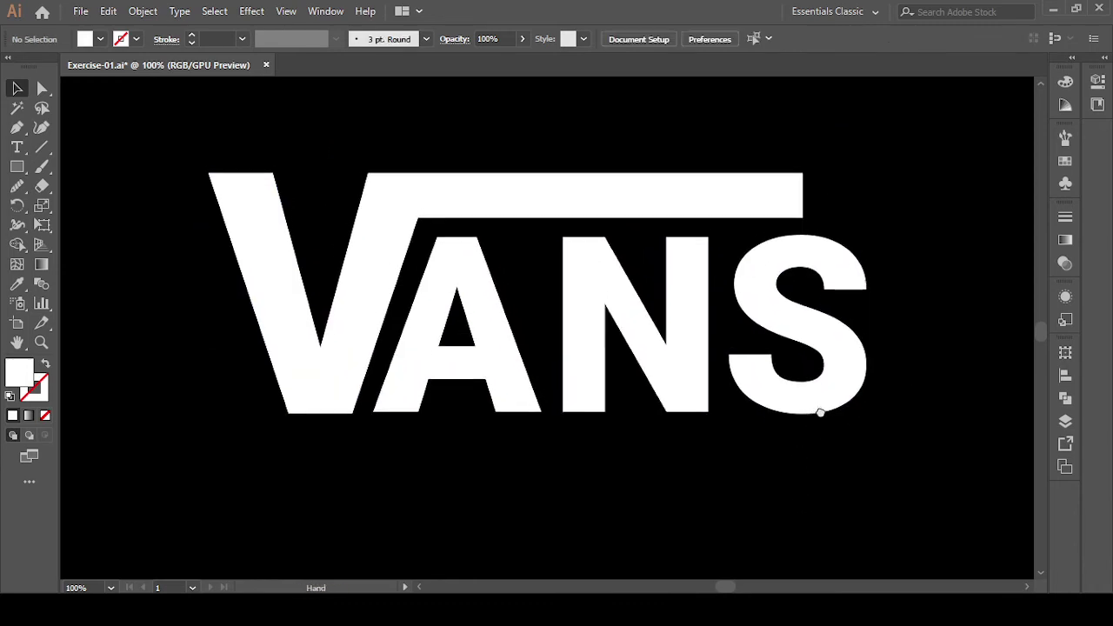
scroll(813, 400, "down", 1)
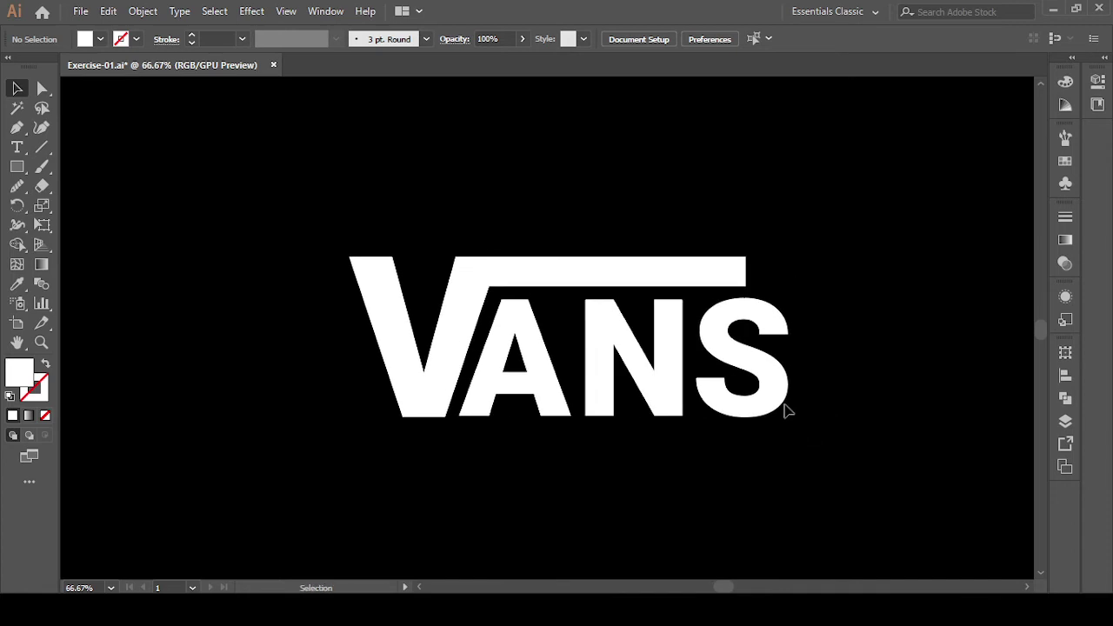
scroll(787, 403, "down", 1)
scroll(795, 437, "down", 1)
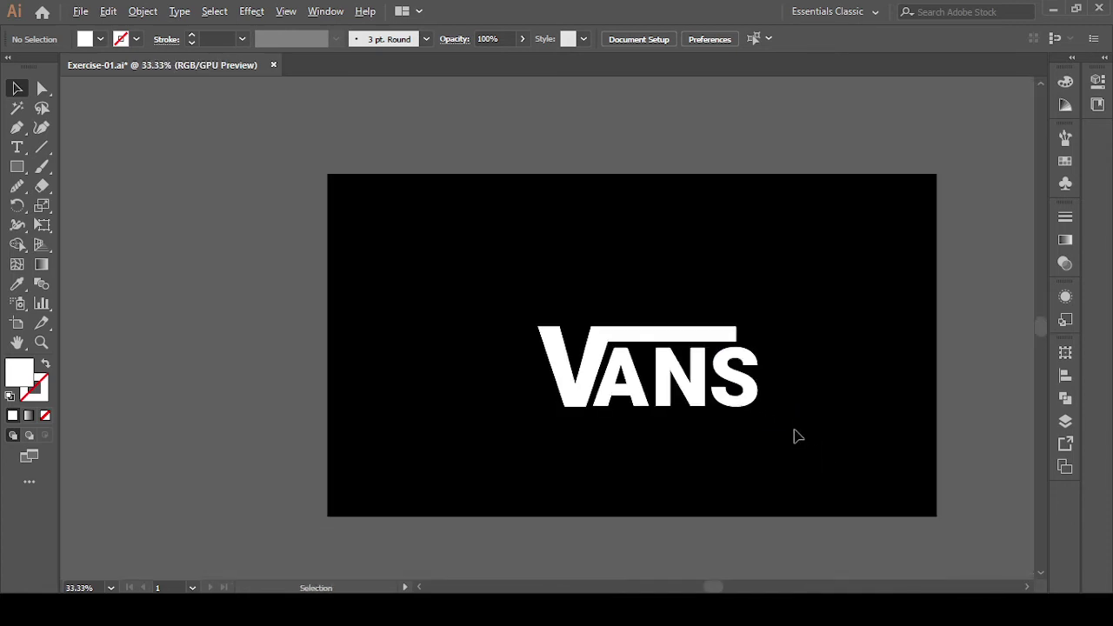
left_click_drag(467, 267, 783, 456)
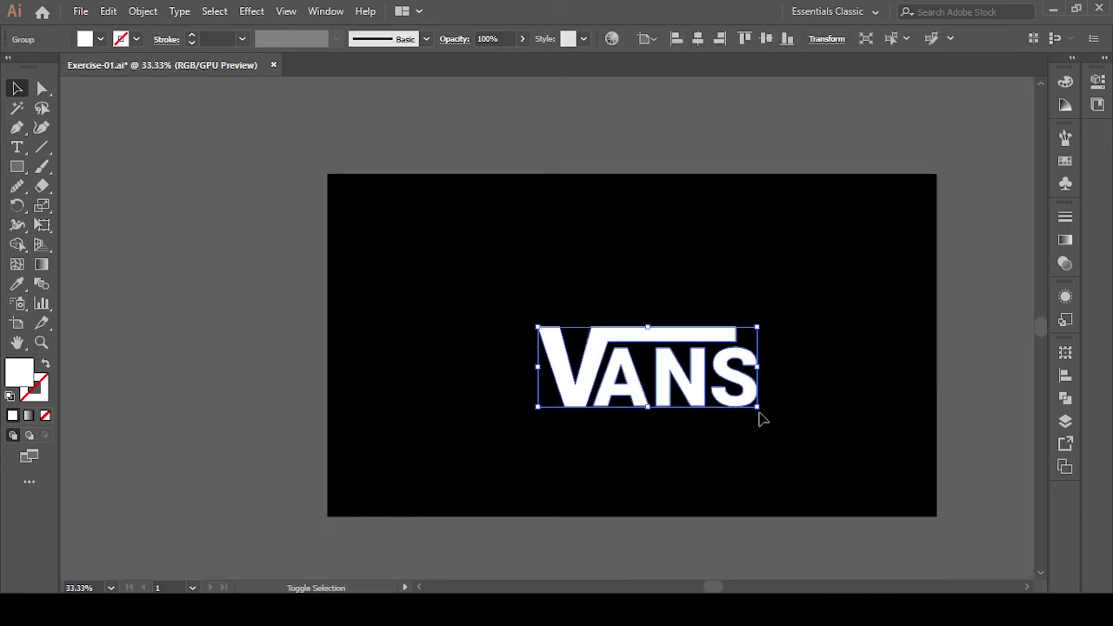
left_click_drag(761, 420, 760, 406)
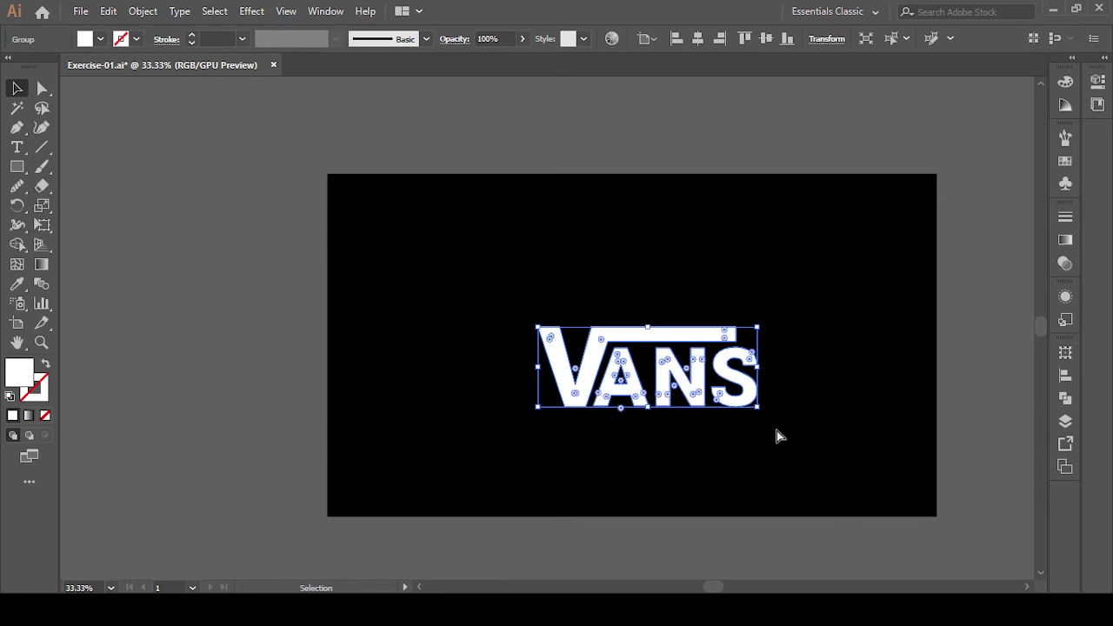
key("ctrl+z")
left_click_drag(679, 381, 865, 489)
left_click(748, 470)
left_click(684, 418)
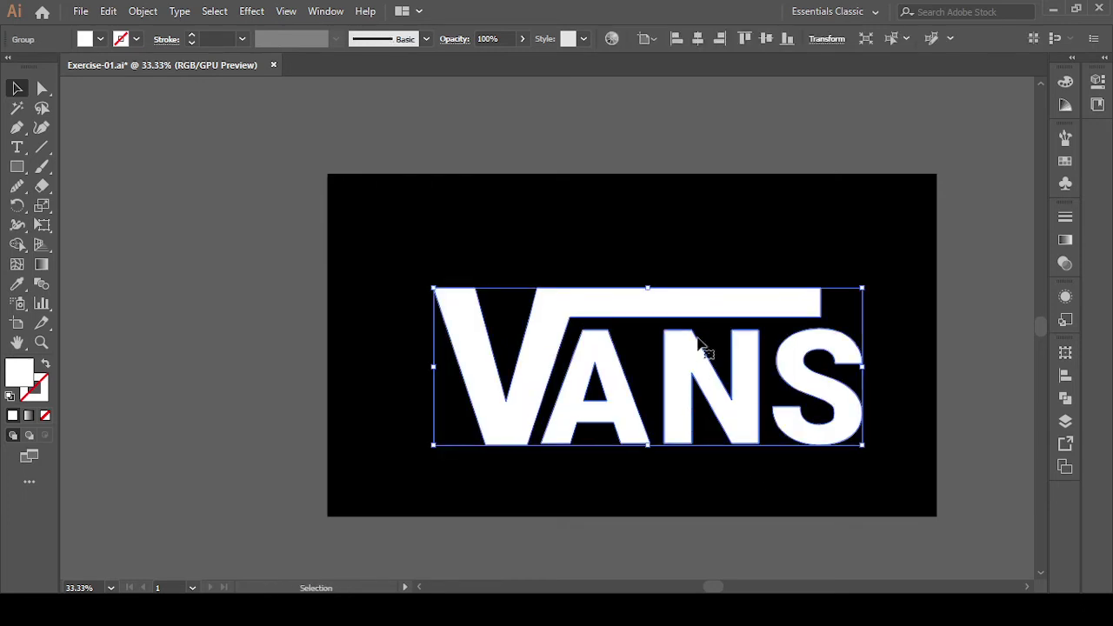
left_click(765, 39)
left_click(885, 294)
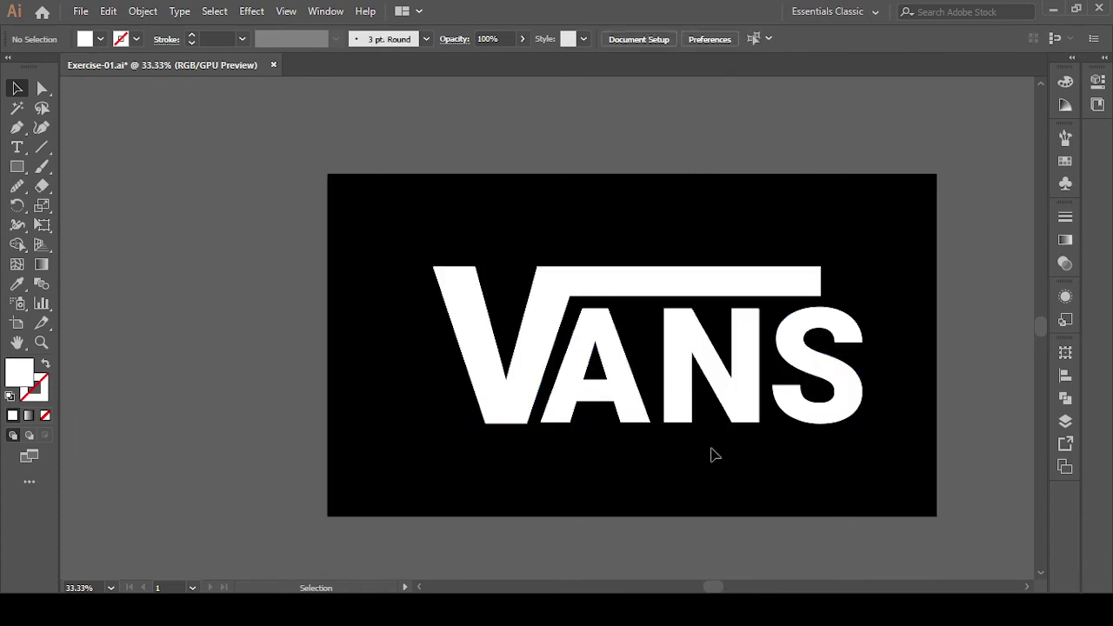
Open the File > Place dialog and close it without placing anything.
left_click(80, 12)
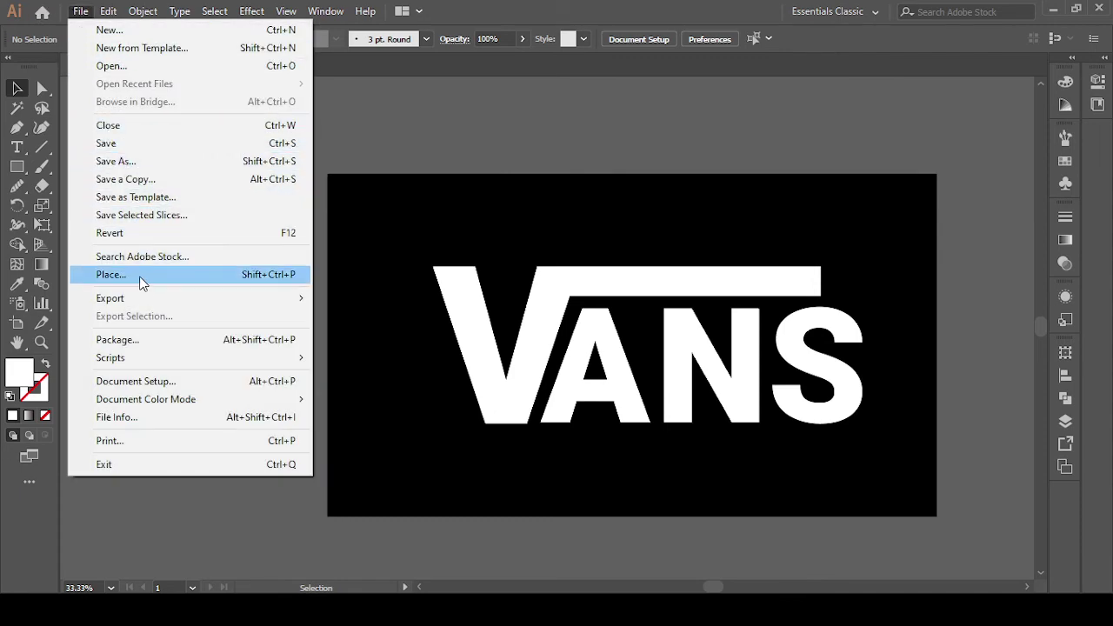
left_click(174, 275)
scroll(531, 316, "down", 5)
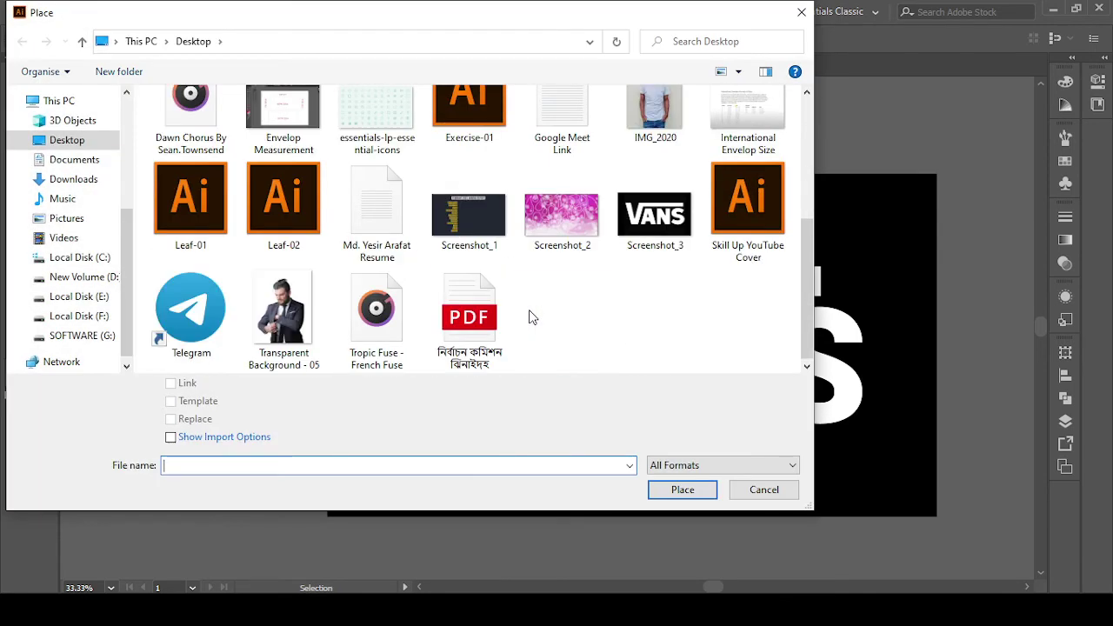
left_click(802, 14)
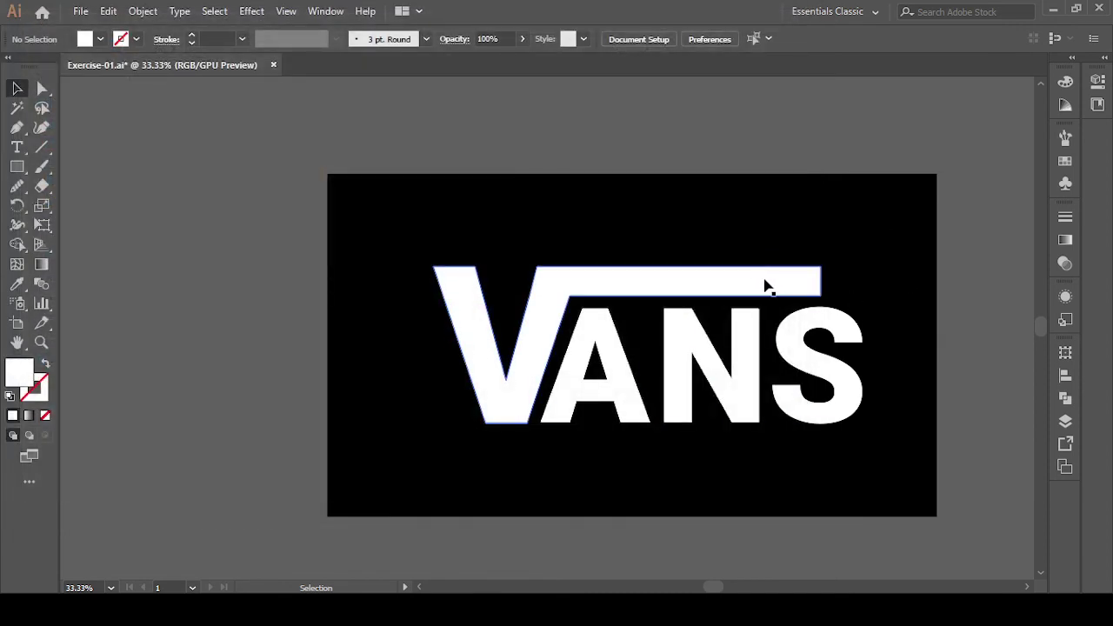
Ungroup the VANS logo and select the V-with-bar shape.
left_click(766, 286)
right_click(764, 280)
left_click(795, 416)
left_click(896, 427)
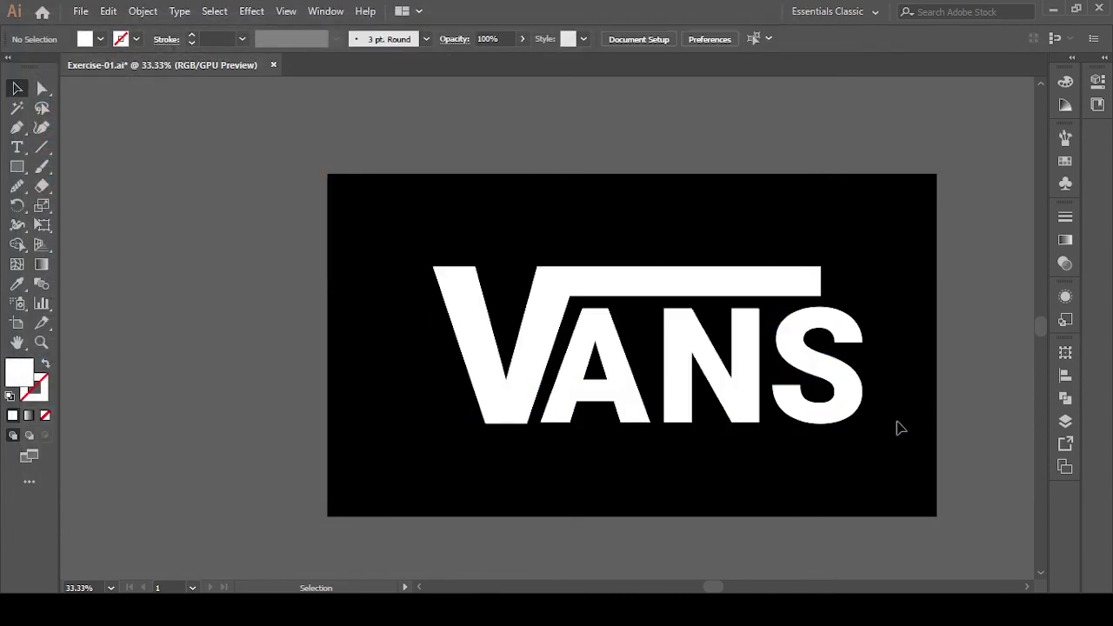
left_click_drag(896, 427, 812, 478)
left_click(701, 334)
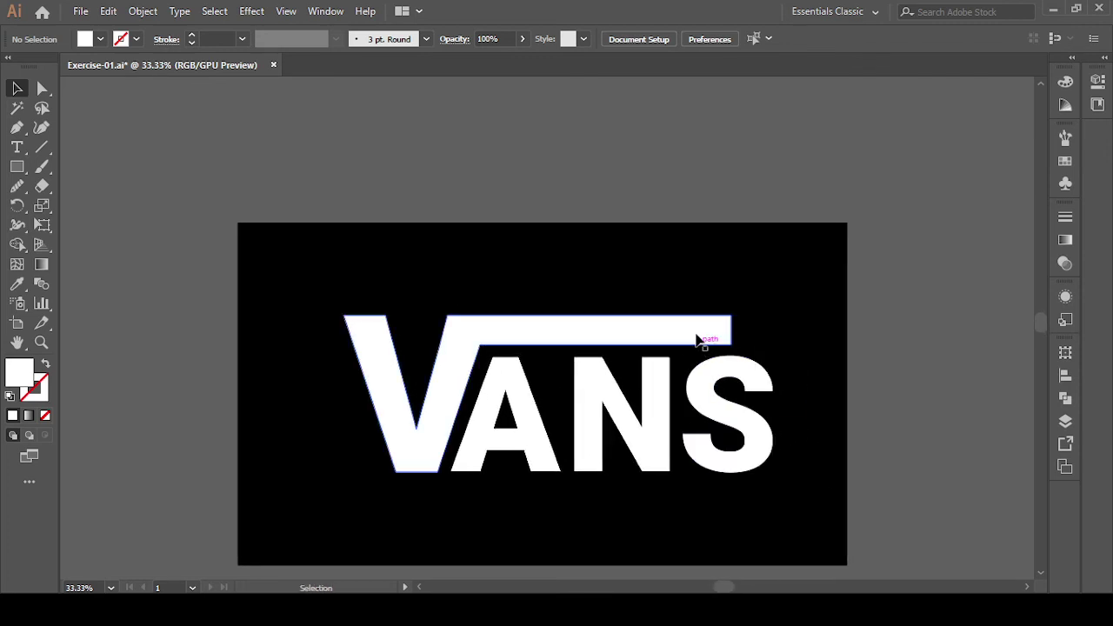
Extend the V's top bar rightward by nudging its right-end anchors five times with Direct Selection.
left_click(808, 328)
left_click(662, 335)
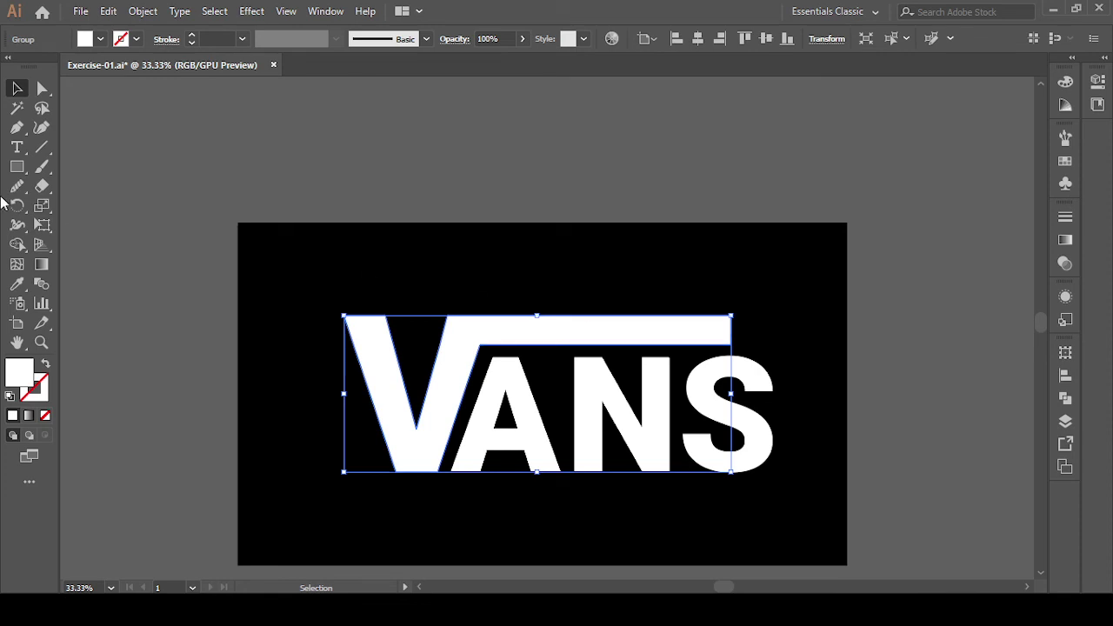
left_click(42, 88)
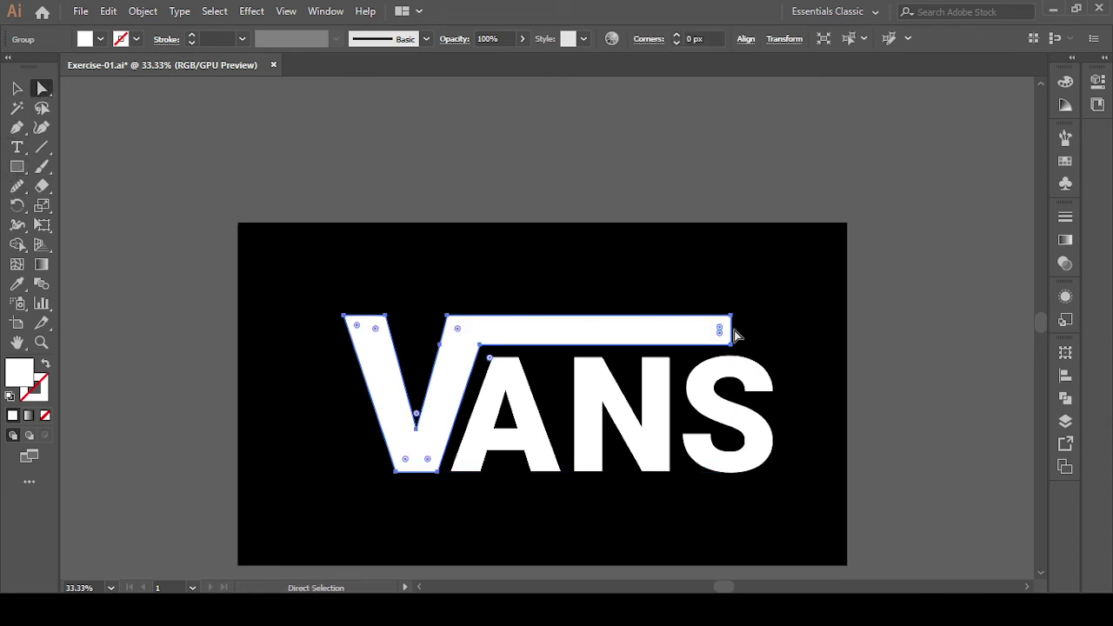
scroll(753, 329, "up", 2)
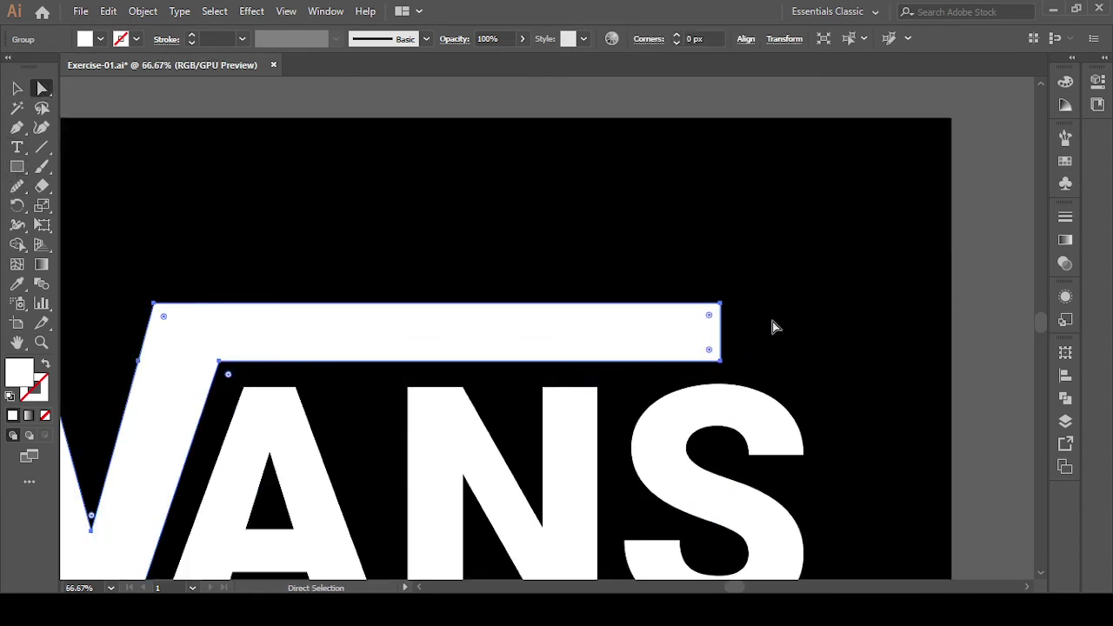
left_click_drag(773, 317, 696, 352)
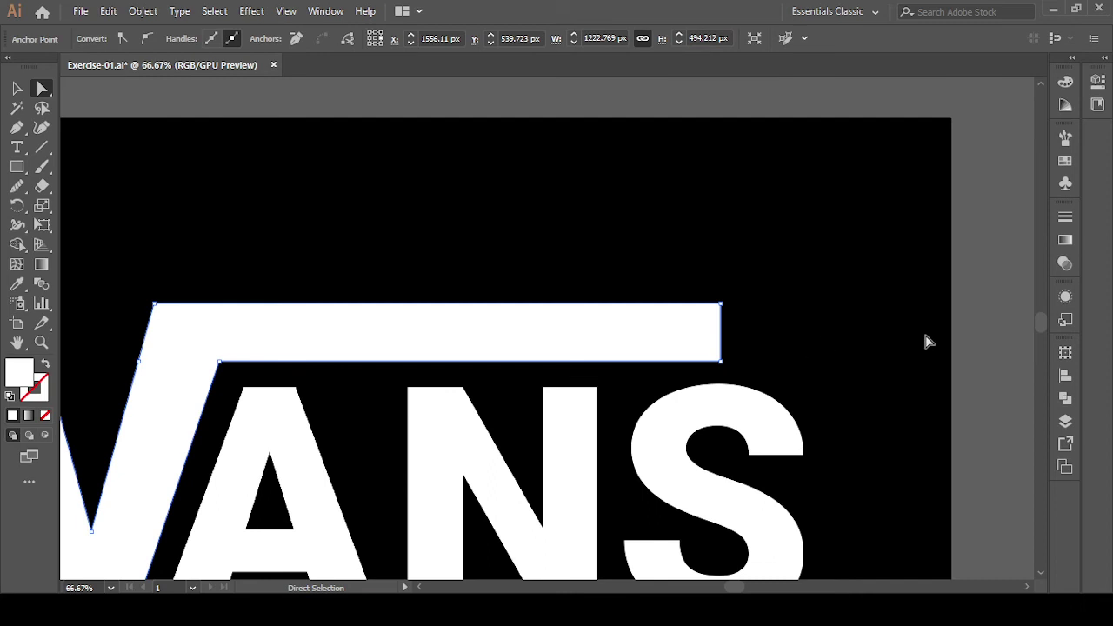
key("Right")
key("Right")
key("Right")
key("Right")
key("Right")
key("Right")
key("Right")
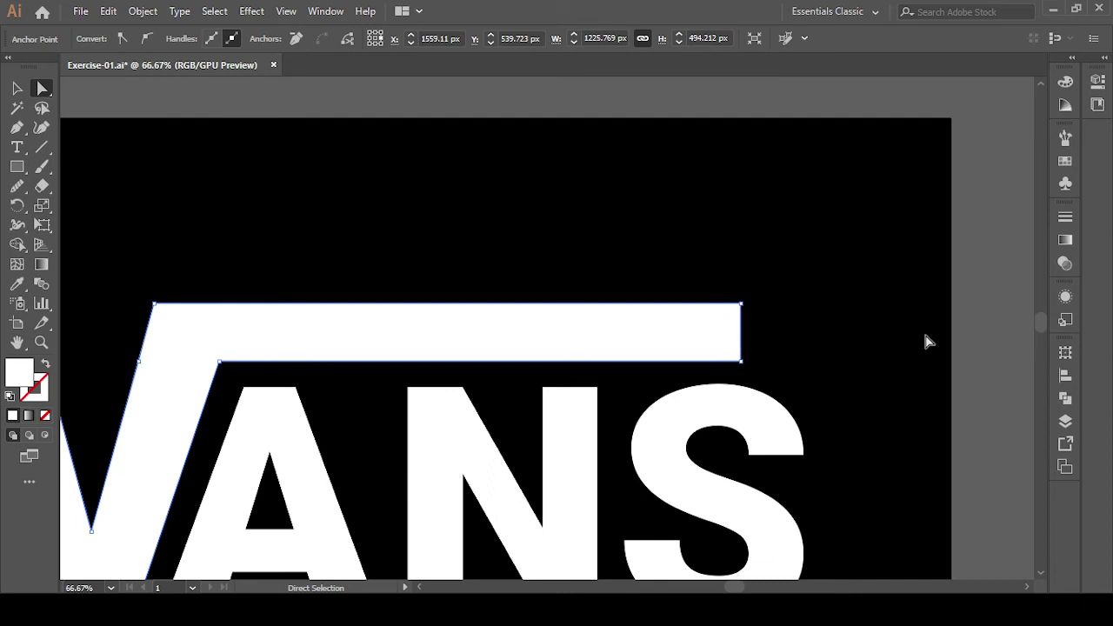
key("Right")
key("Right")
key("Right")
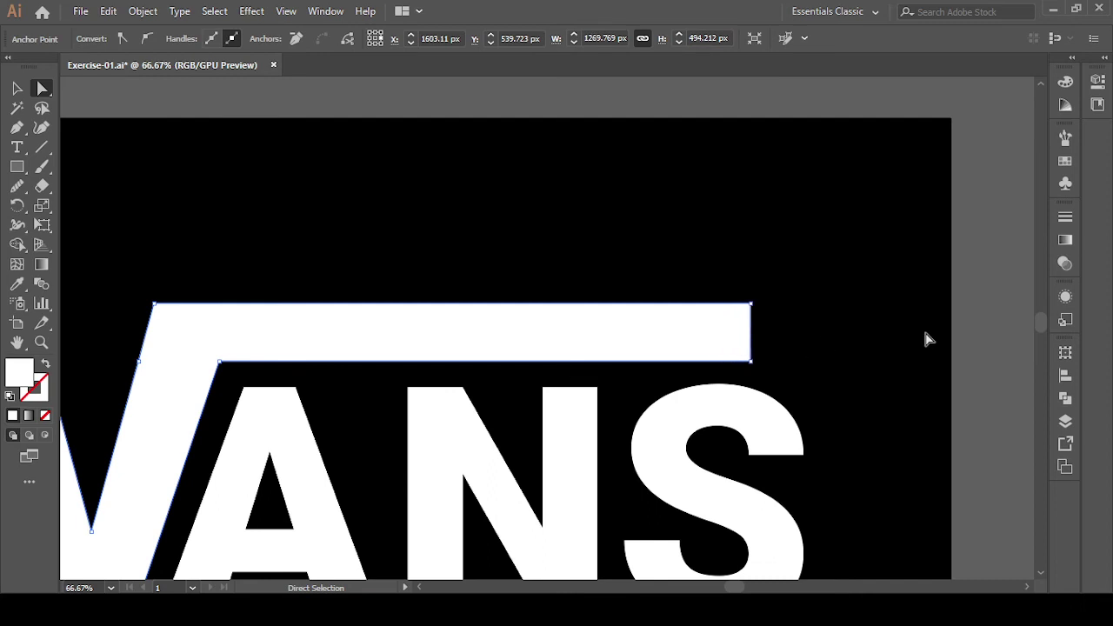
key("Right")
key("Right")
key("Right")
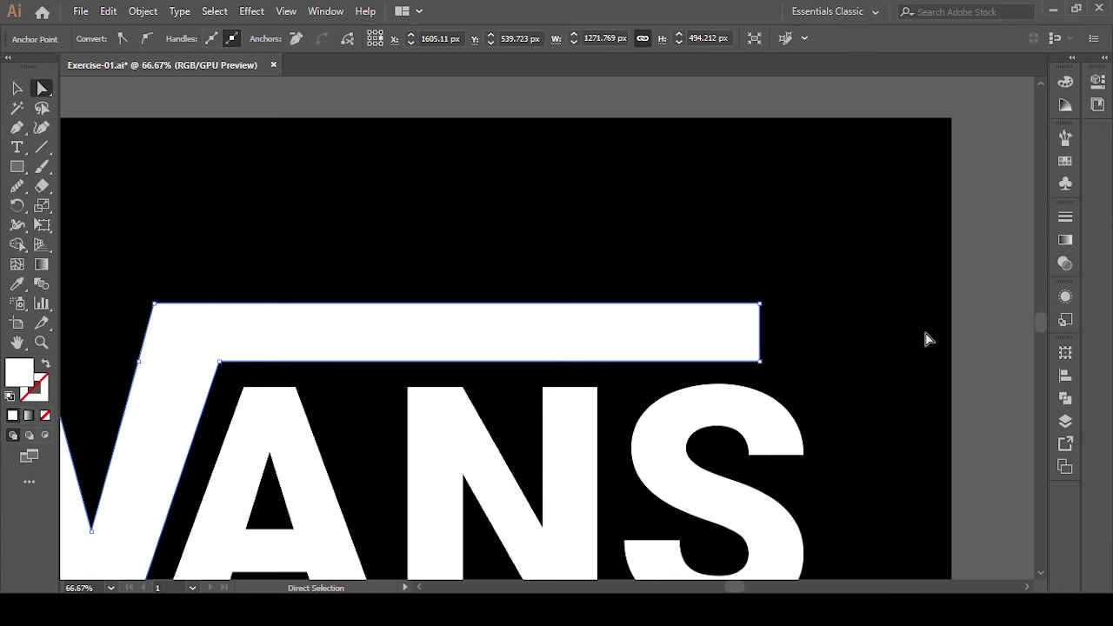
key("Right")
key("Right")
key("Right")
key("Right")
key("Right")
key("Right")
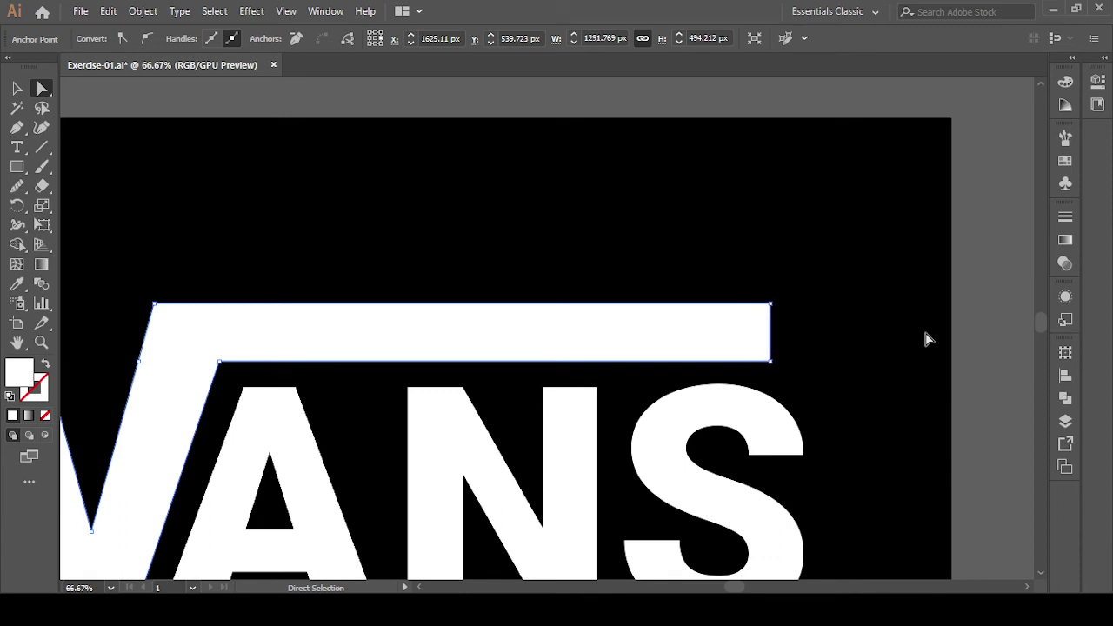
key("Right")
key("Right")
key("Right")
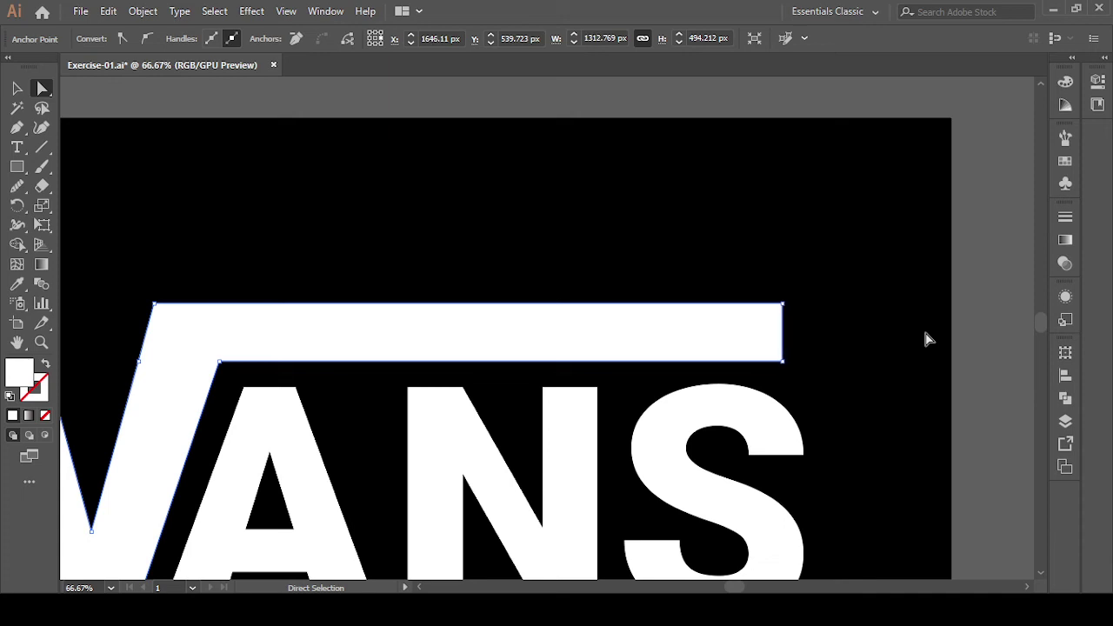
left_click(927, 339)
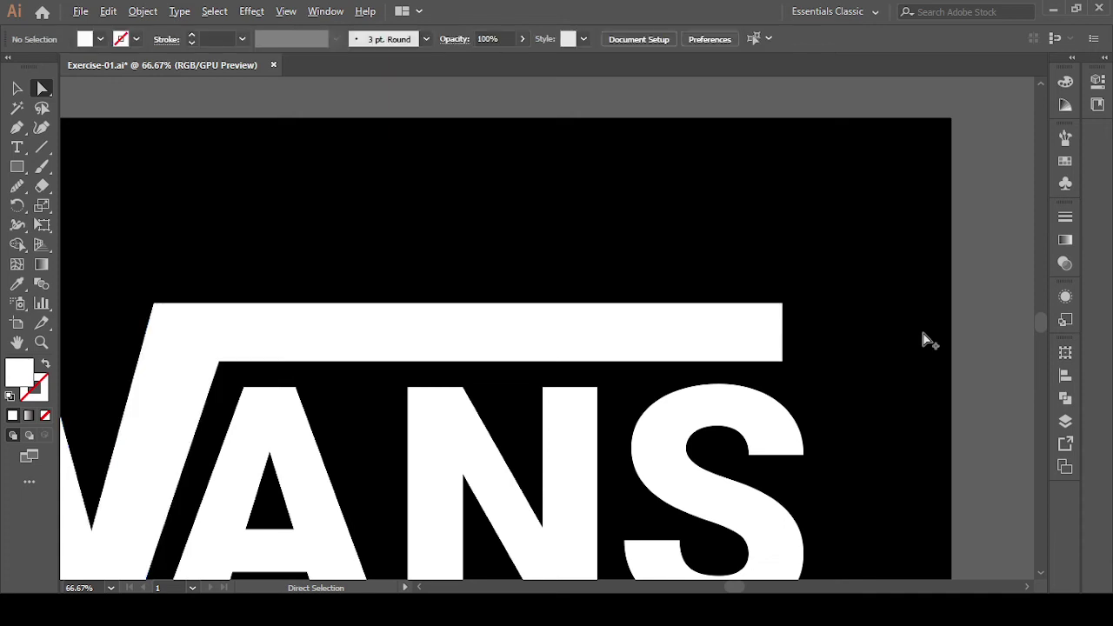
Scale all the VANS letters down from a corner handle, then reselect the whole artwork.
scroll(925, 341, "down", 2)
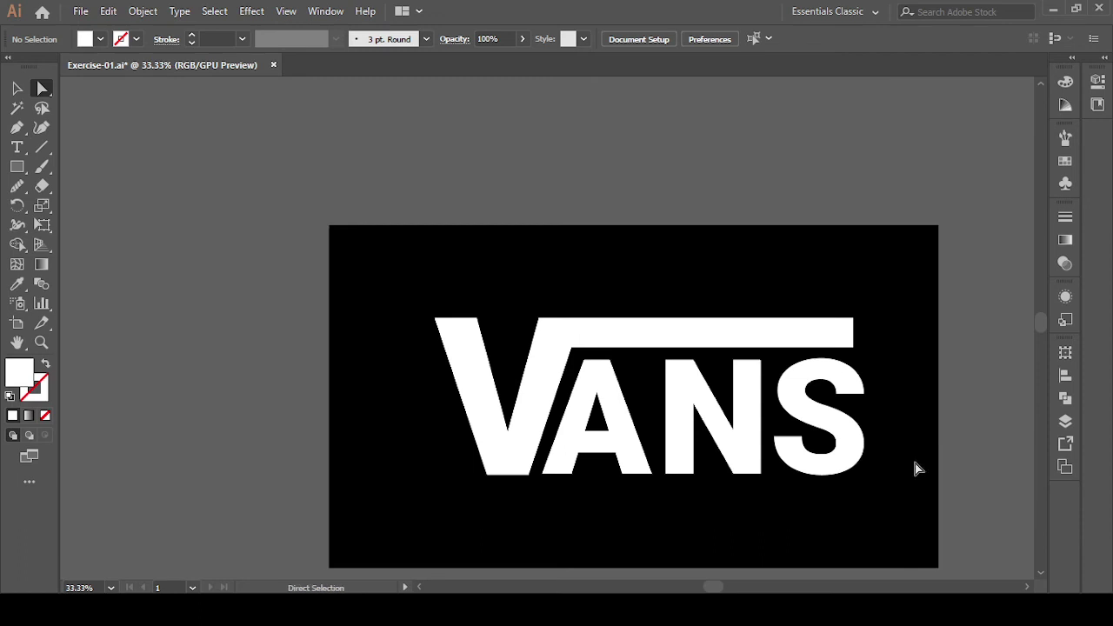
scroll(916, 466, "down", 1)
scroll(905, 500, "up", 1)
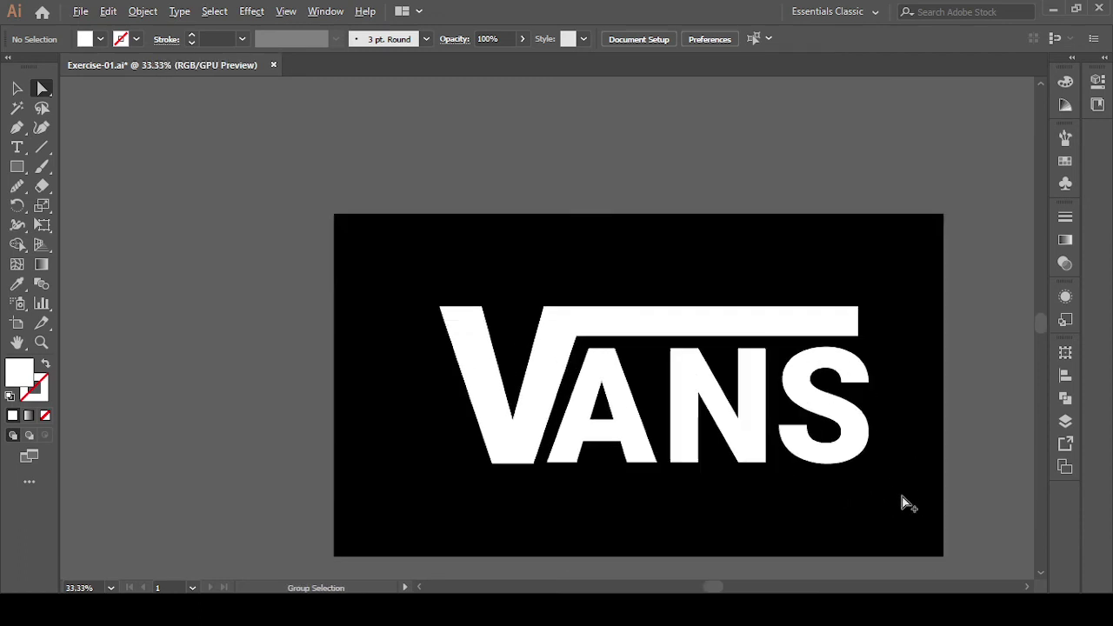
left_click_drag(386, 280, 920, 522)
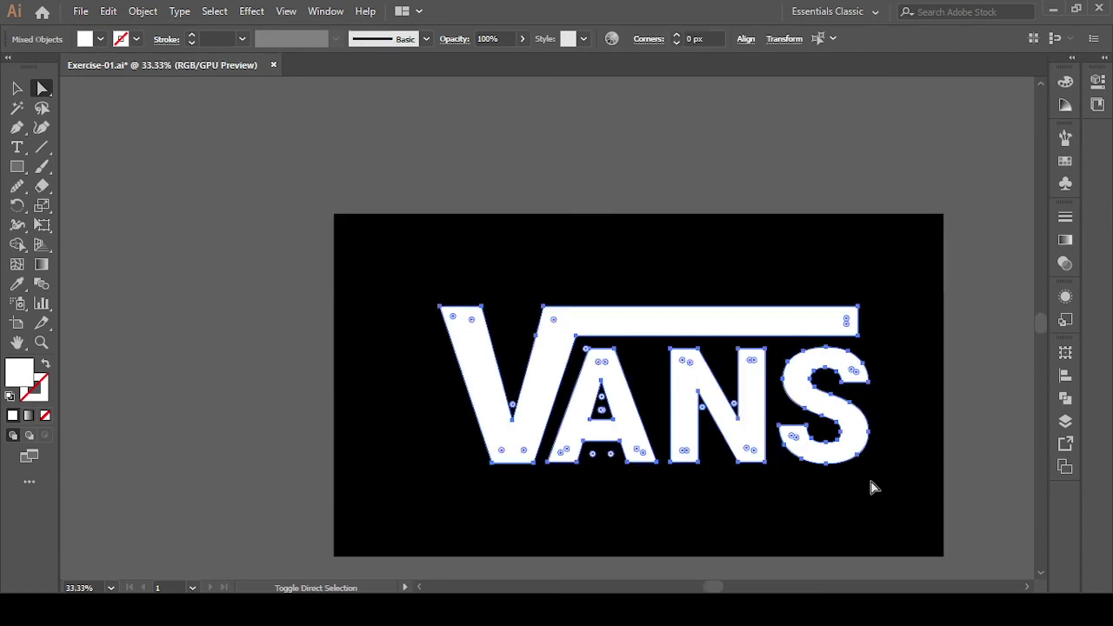
left_click(17, 88)
left_click_drag(375, 291, 918, 539)
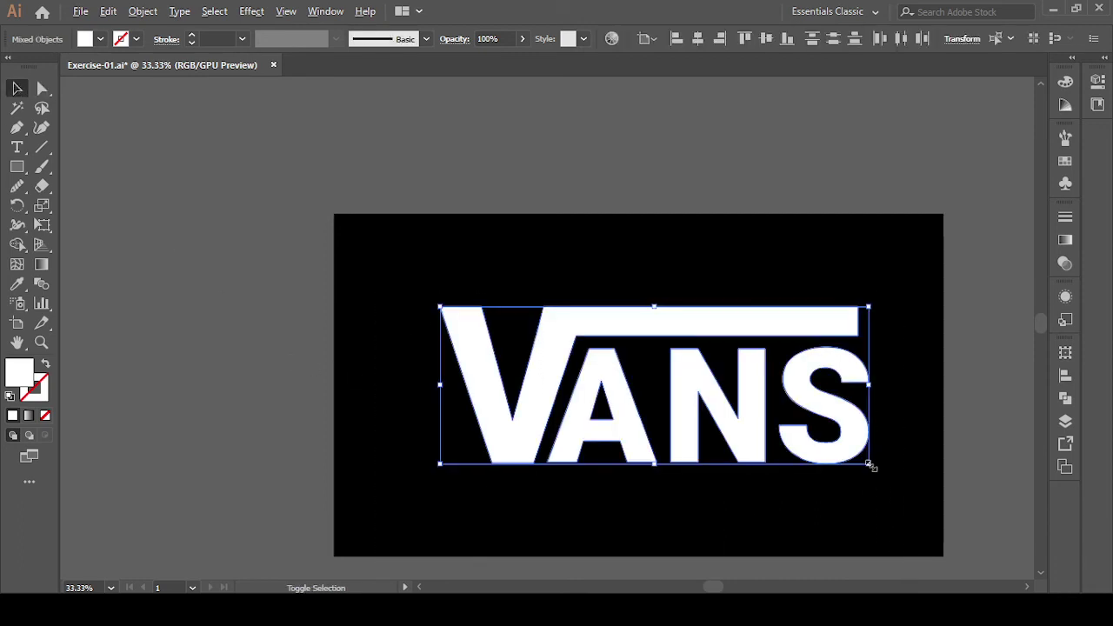
left_click_drag(869, 466, 847, 450)
left_click(870, 512)
left_click_drag(870, 512, 805, 502)
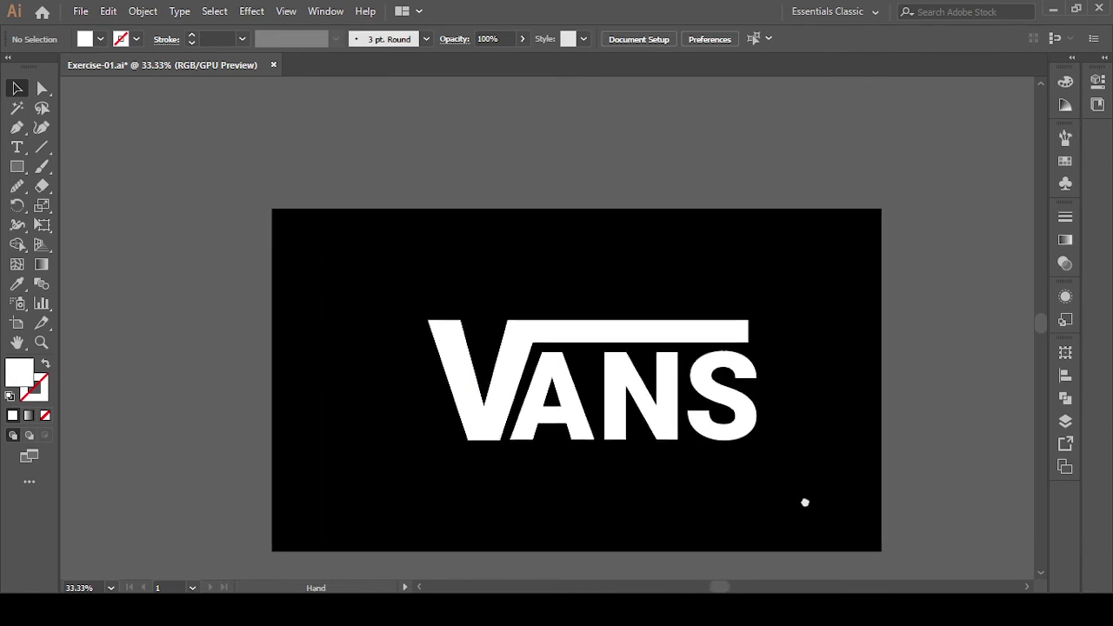
scroll(730, 514, "up", 2)
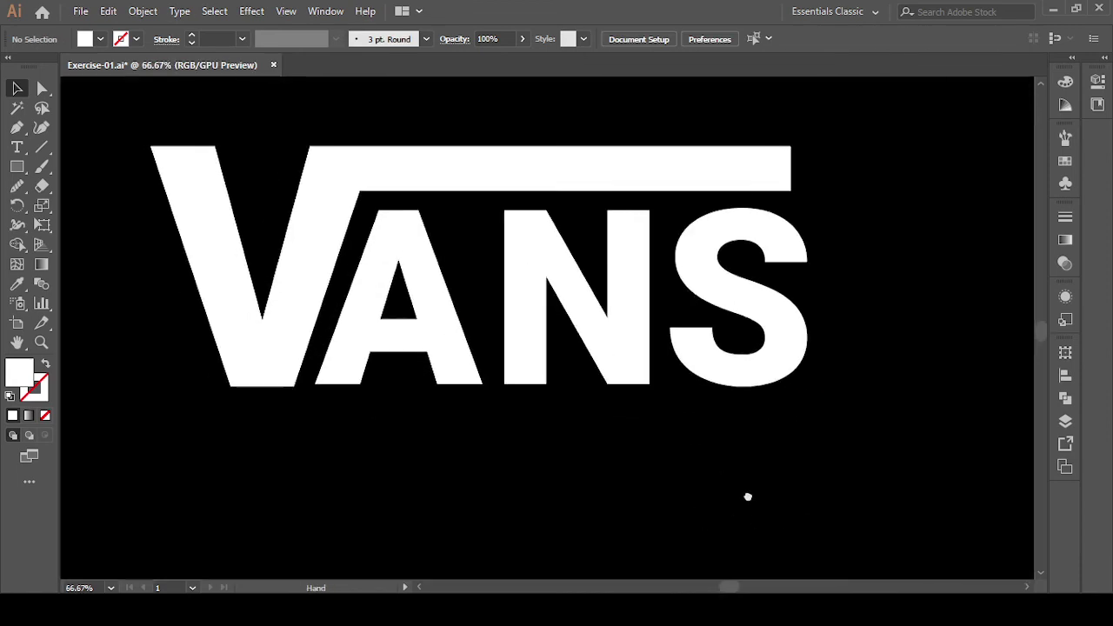
left_click_drag(743, 528, 809, 517)
left_click_drag(148, 180, 989, 478)
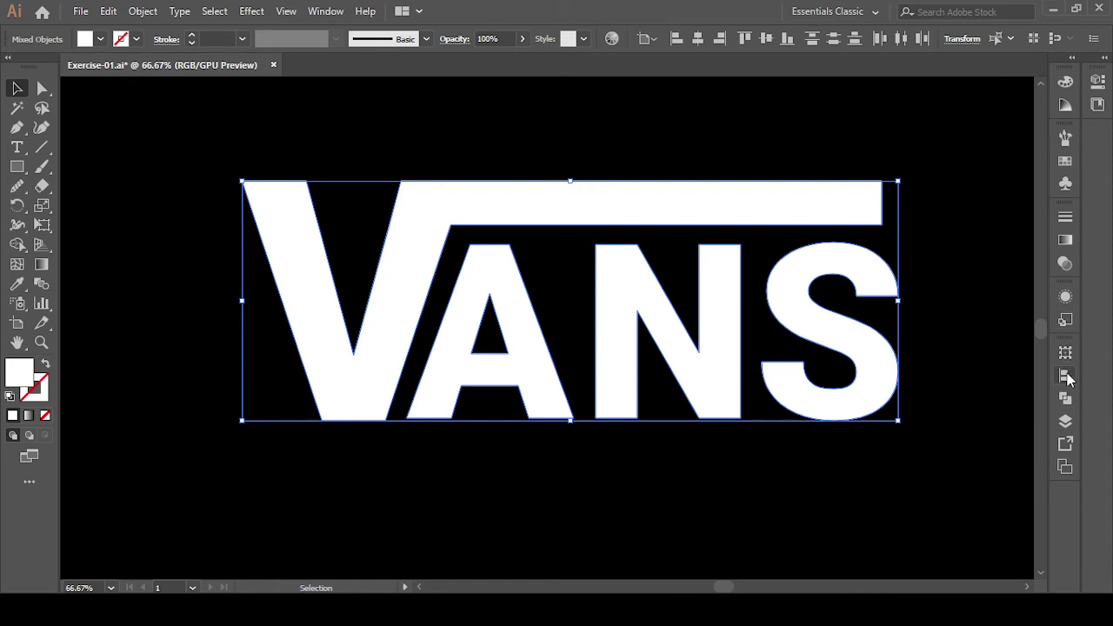
Undo the stacking, regroup the spread-out VANS letters and centre the logo horizontally.
left_click(700, 39)
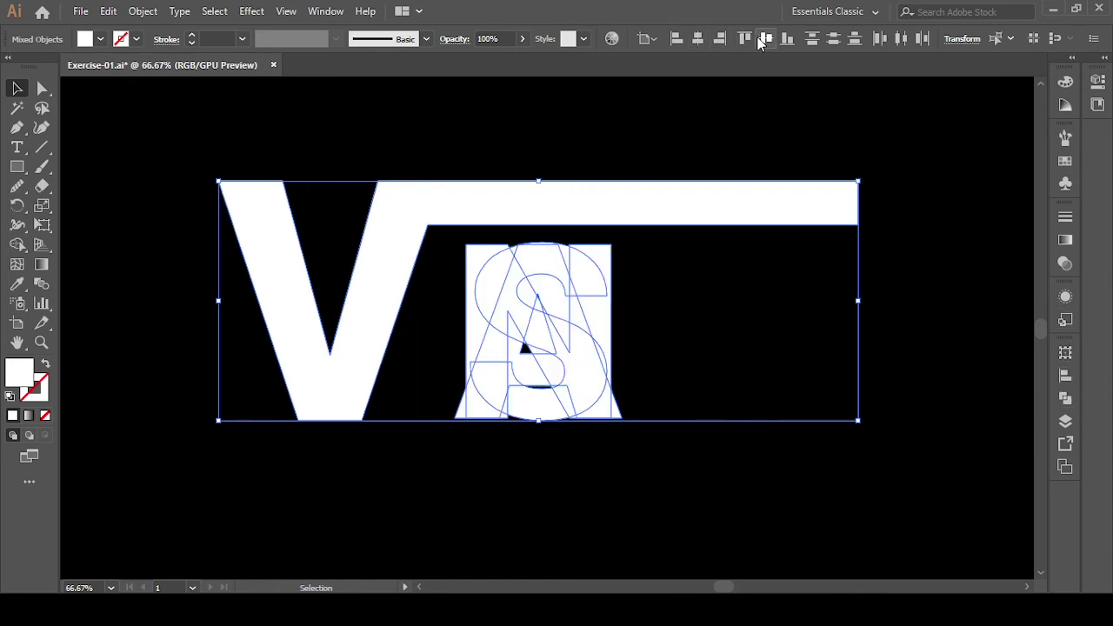
key("ctrl+z")
key("ctrl+g")
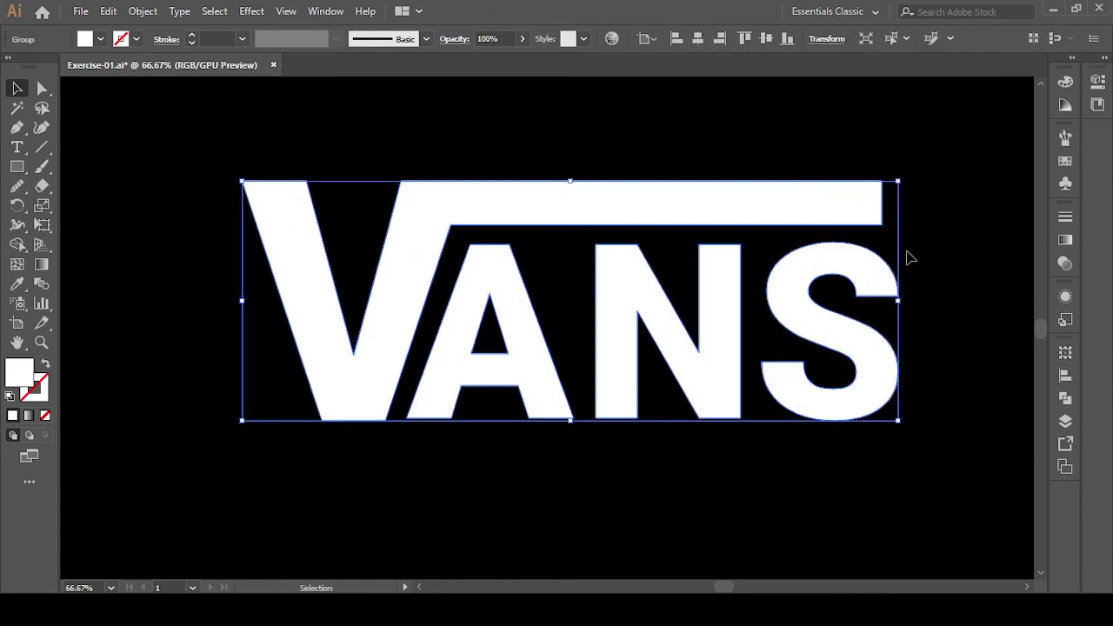
left_click(698, 39)
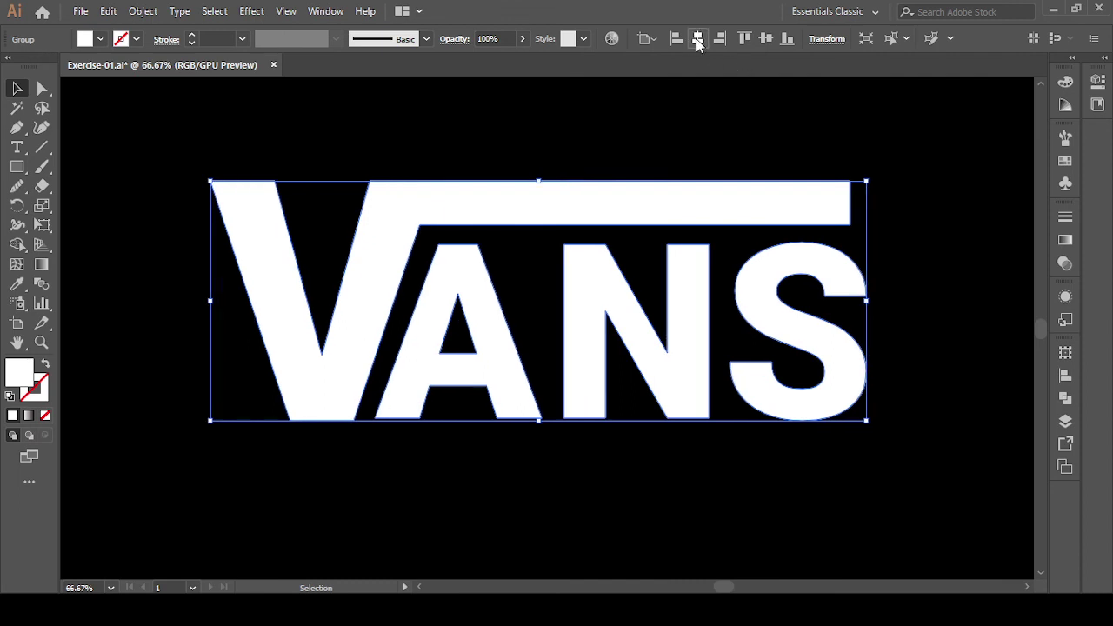
left_click(902, 363)
scroll(919, 348, "up", 1)
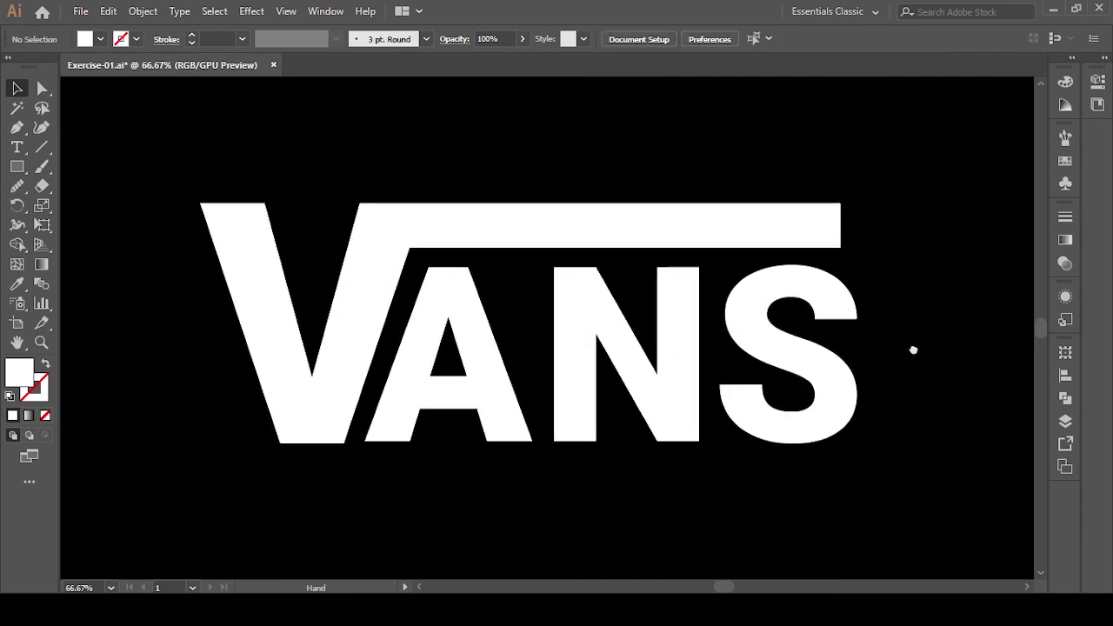
left_click_drag(913, 349, 910, 350)
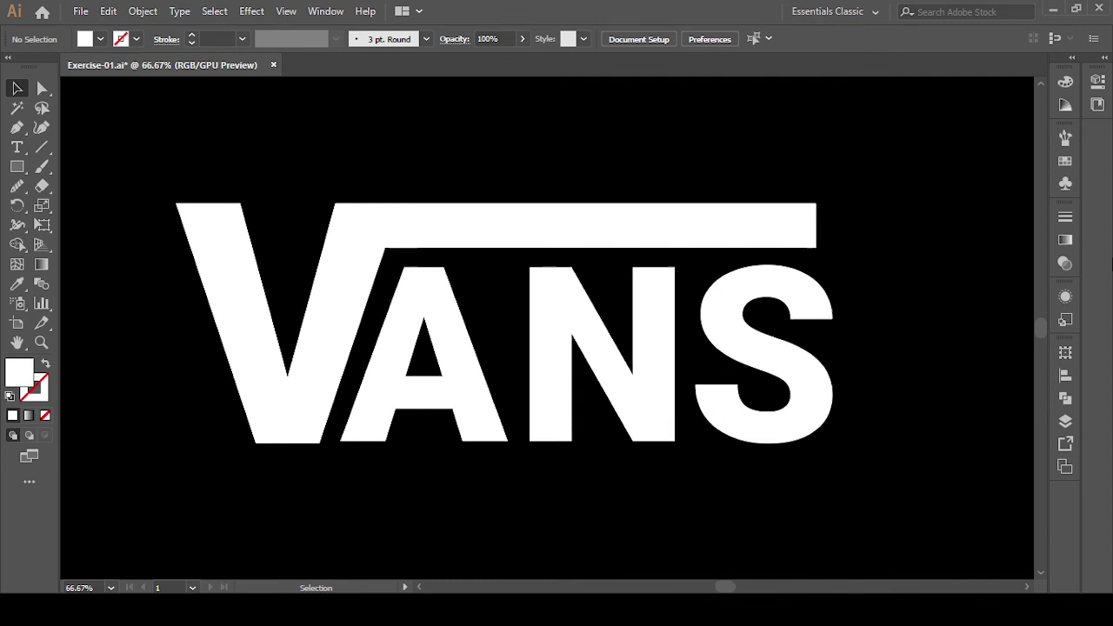
Ungroup the VANS logo into the V-and-bar shape and separate letters.
key("ctrl+minus")
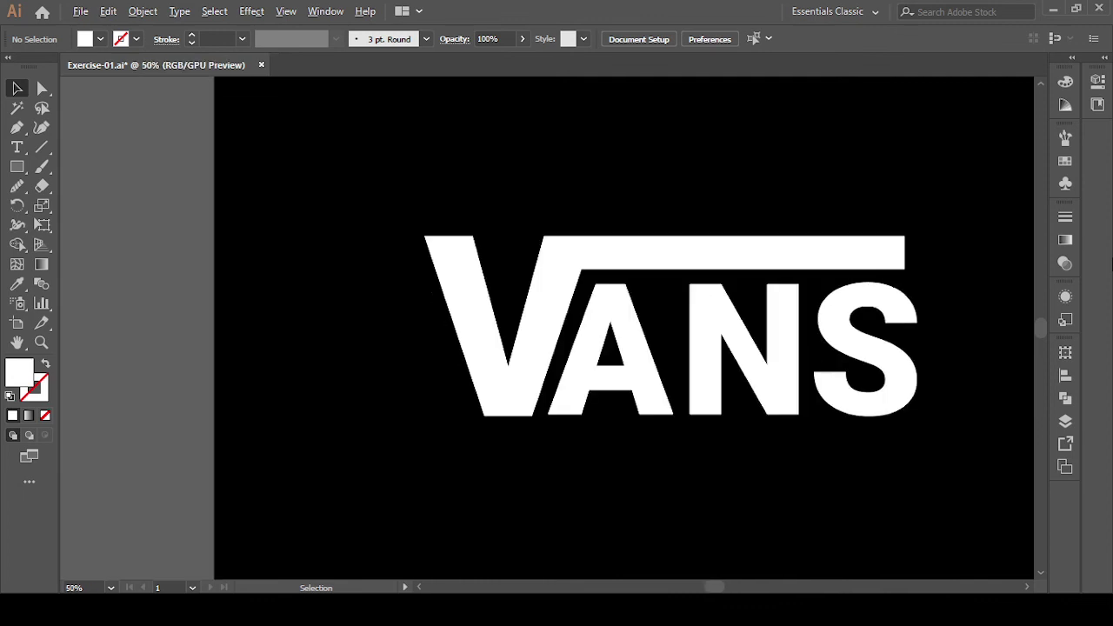
left_click_drag(964, 300, 870, 317)
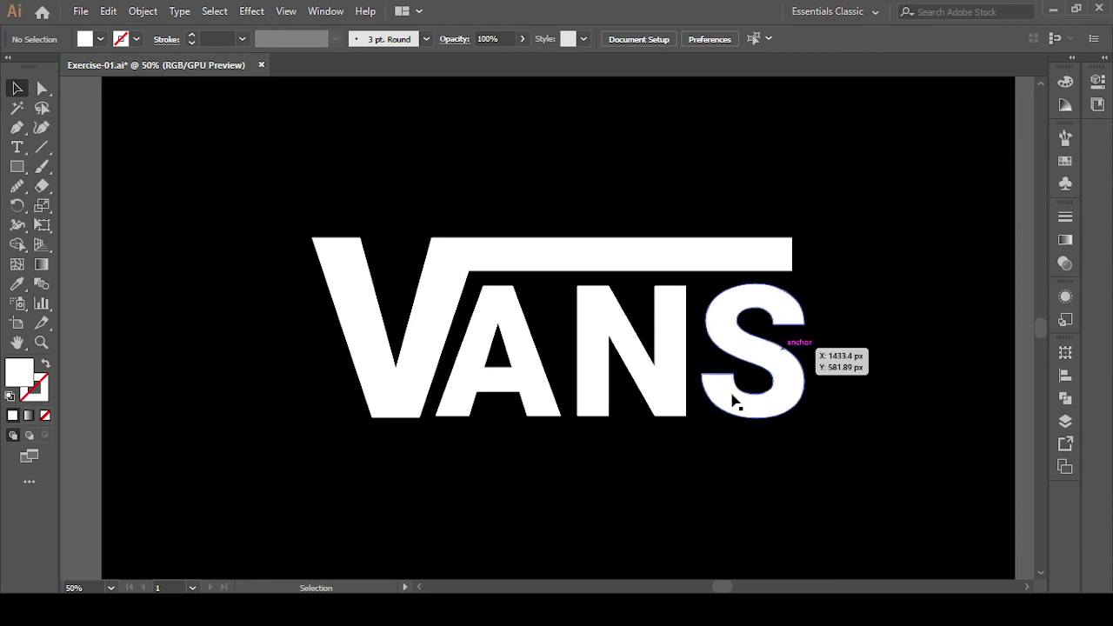
left_click(528, 401)
right_click(529, 402)
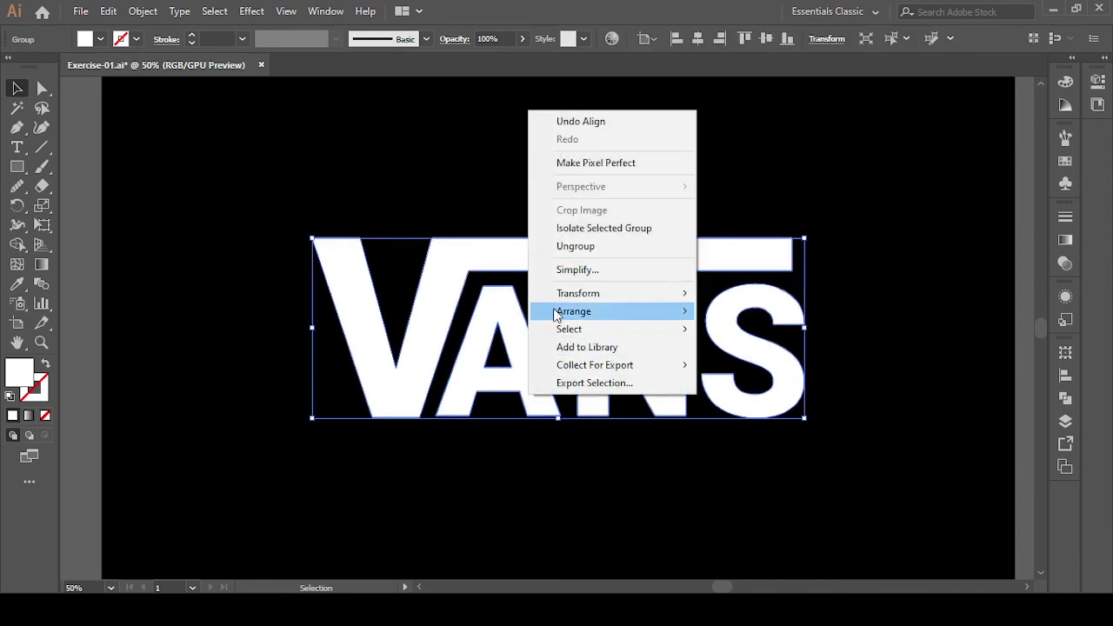
left_click(570, 247)
left_click(673, 435)
left_click(388, 389)
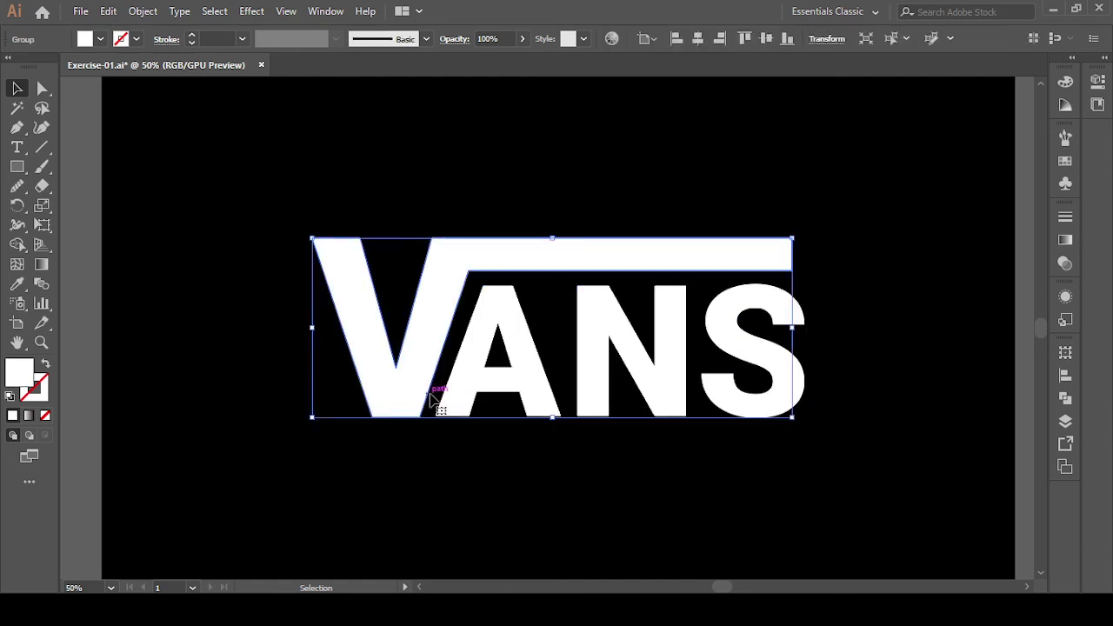
left_click(600, 452)
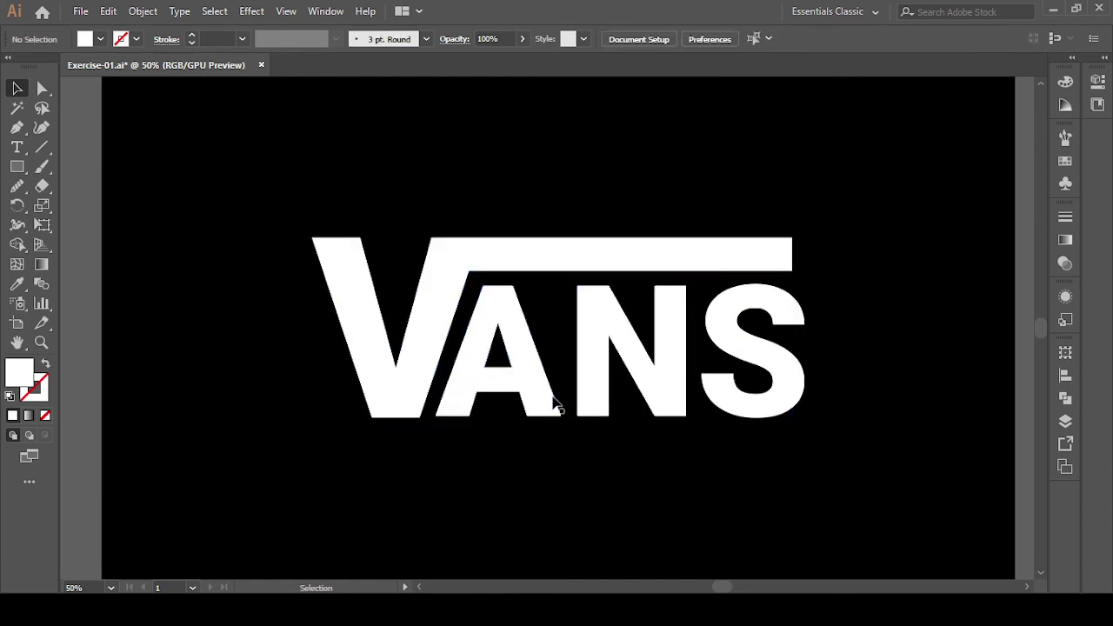
Group the A, N and S letters together.
left_click(555, 401)
left_click(588, 390, "shift")
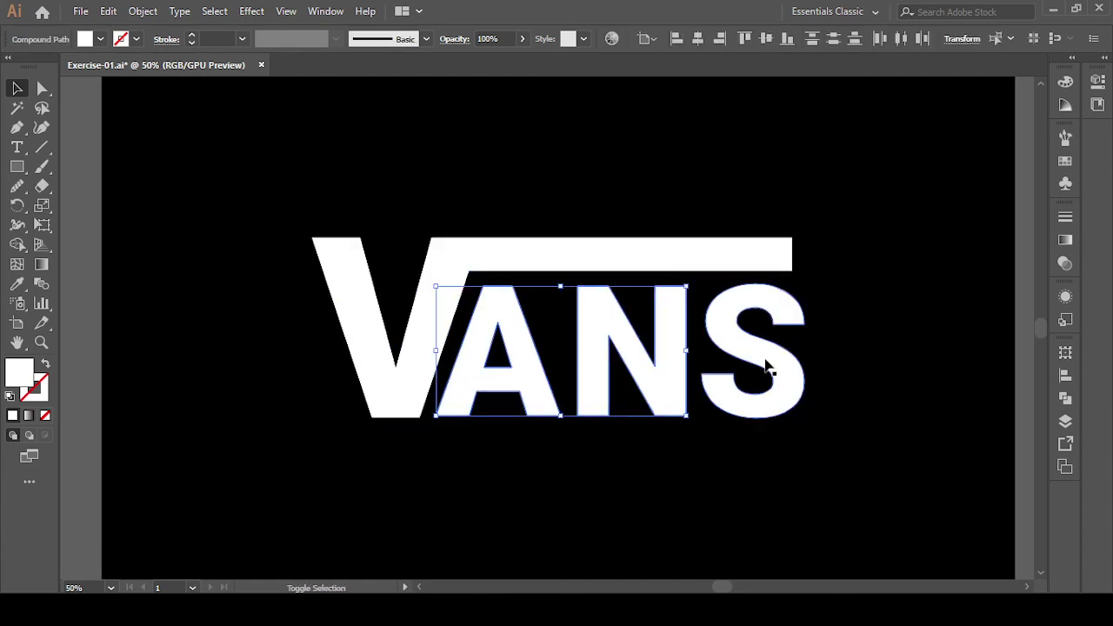
left_click(765, 368, "shift")
key("ctrl+g")
left_click(561, 520)
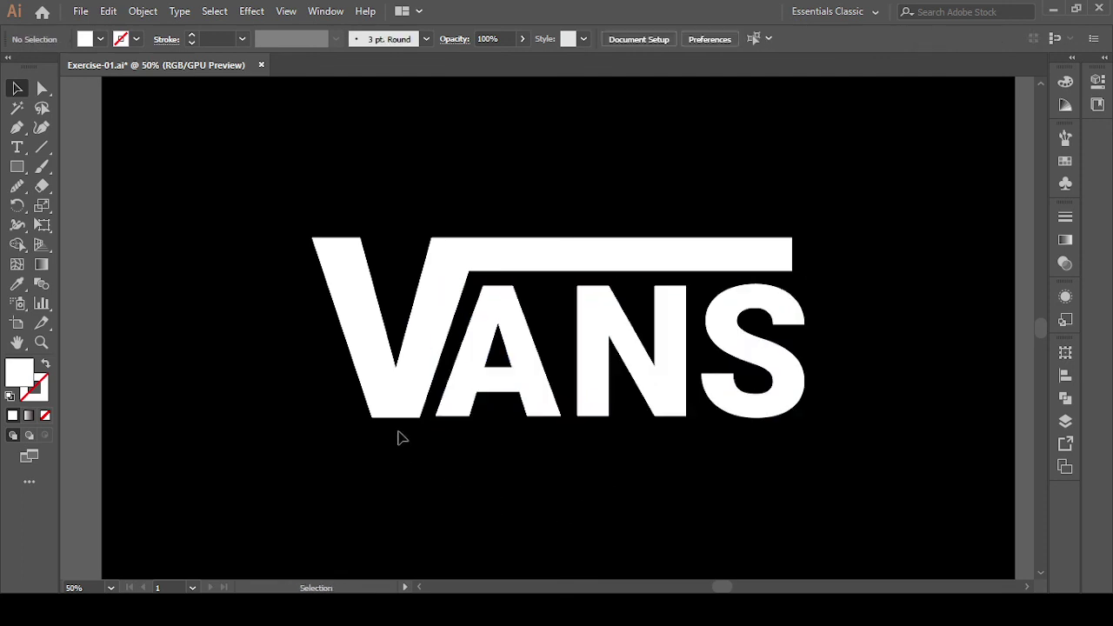
Bottom-align the ANS group to the V-and-bar shape as key object.
left_click(400, 408)
left_click(517, 370, "shift")
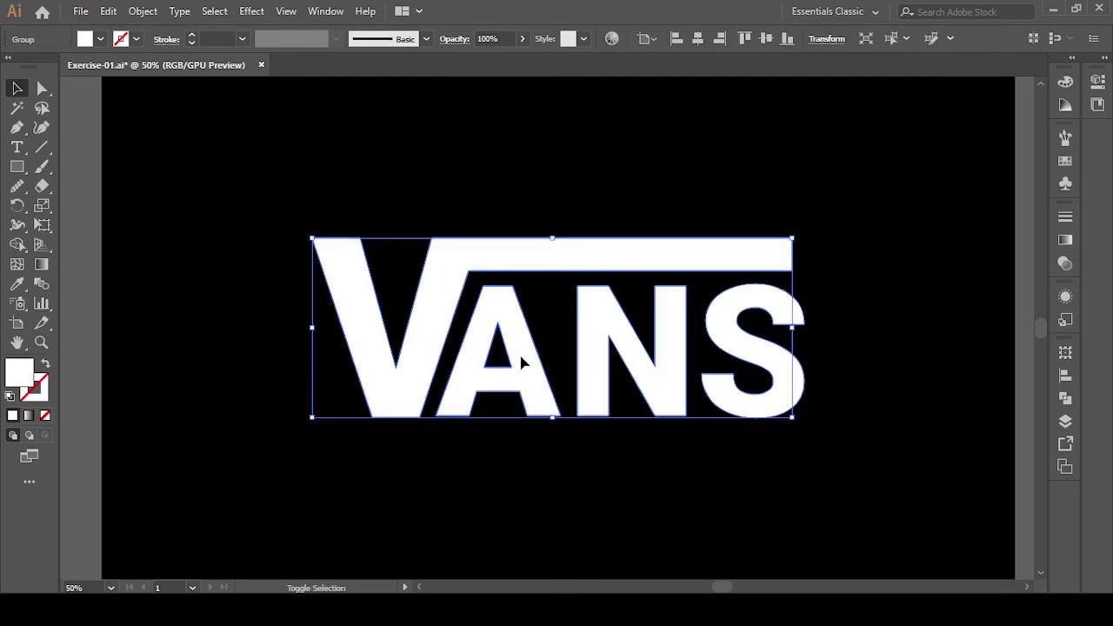
left_click(434, 356)
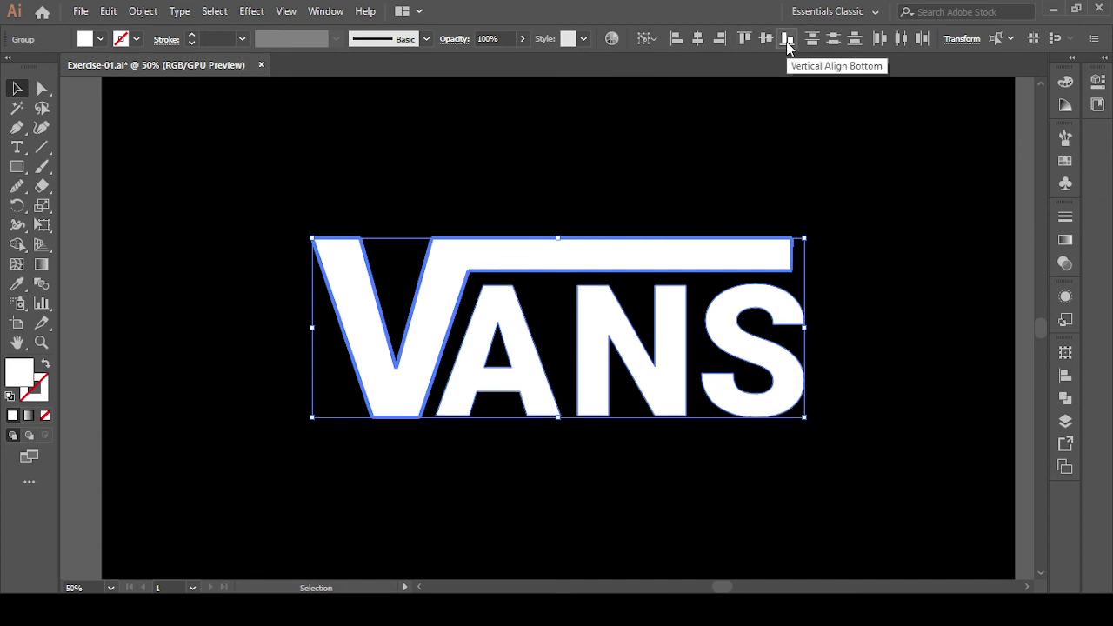
left_click(788, 45)
left_click(848, 439)
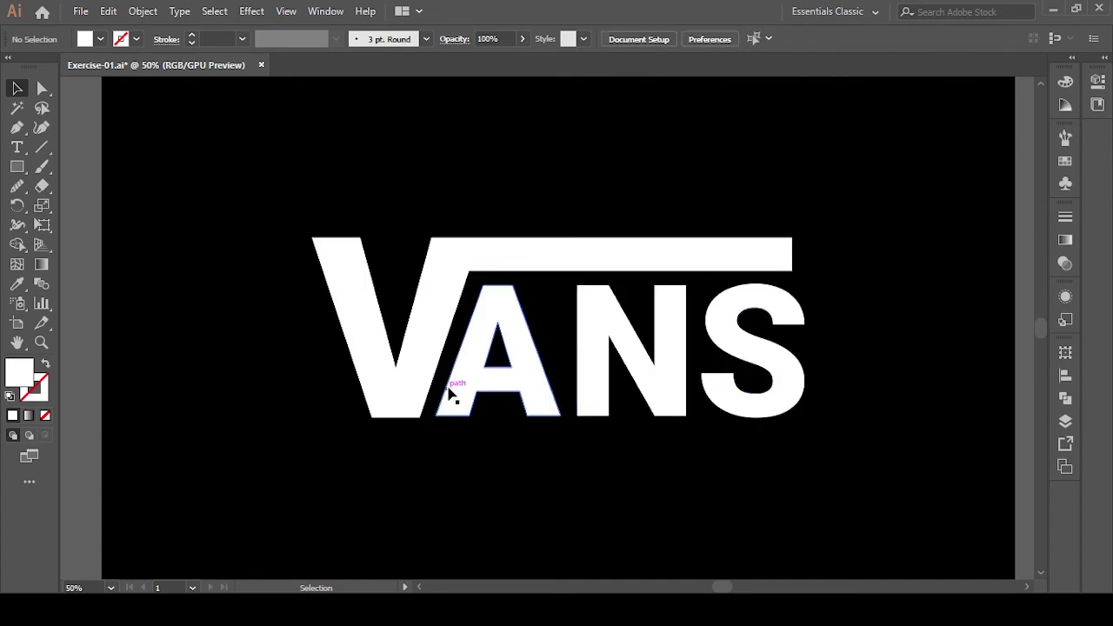
left_click_drag(462, 396, 463, 398)
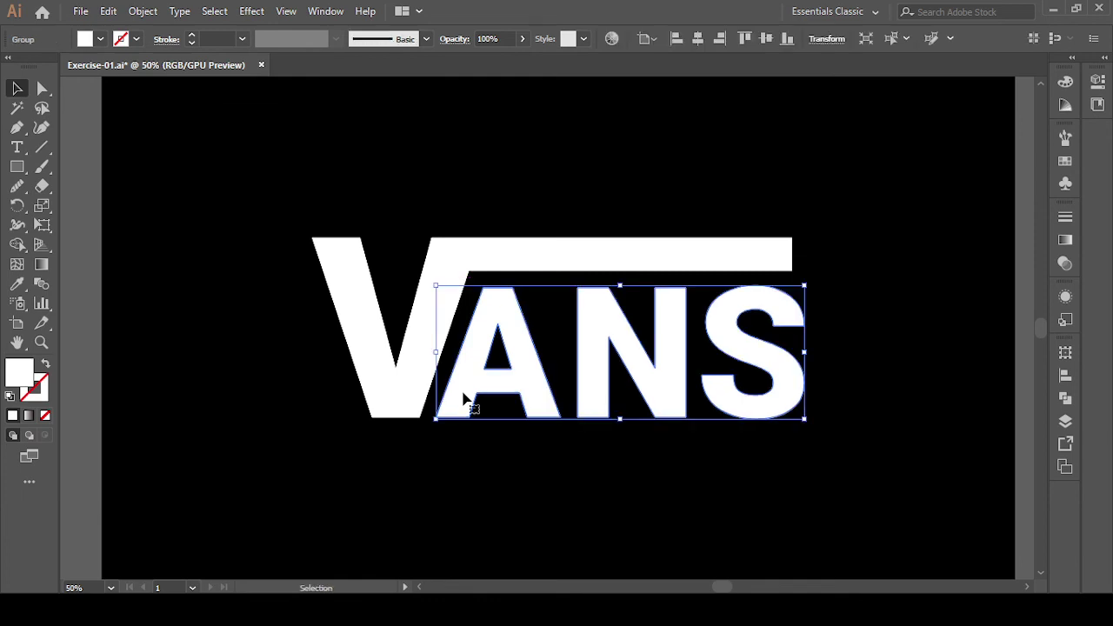
left_click(385, 478)
left_click(42, 147)
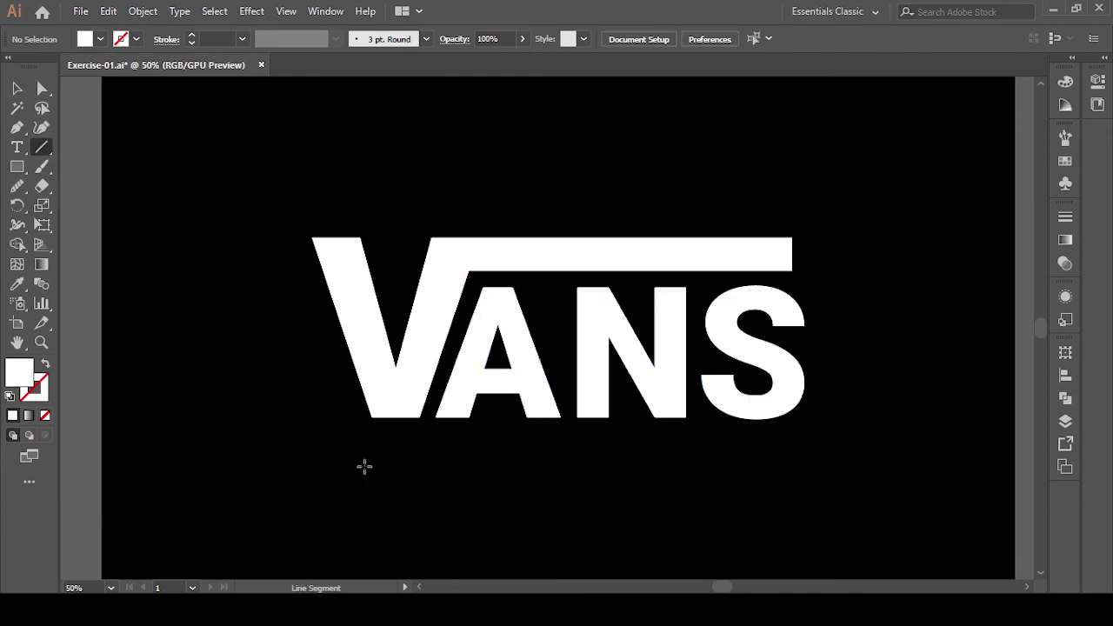
scroll(380, 418, "up", 3)
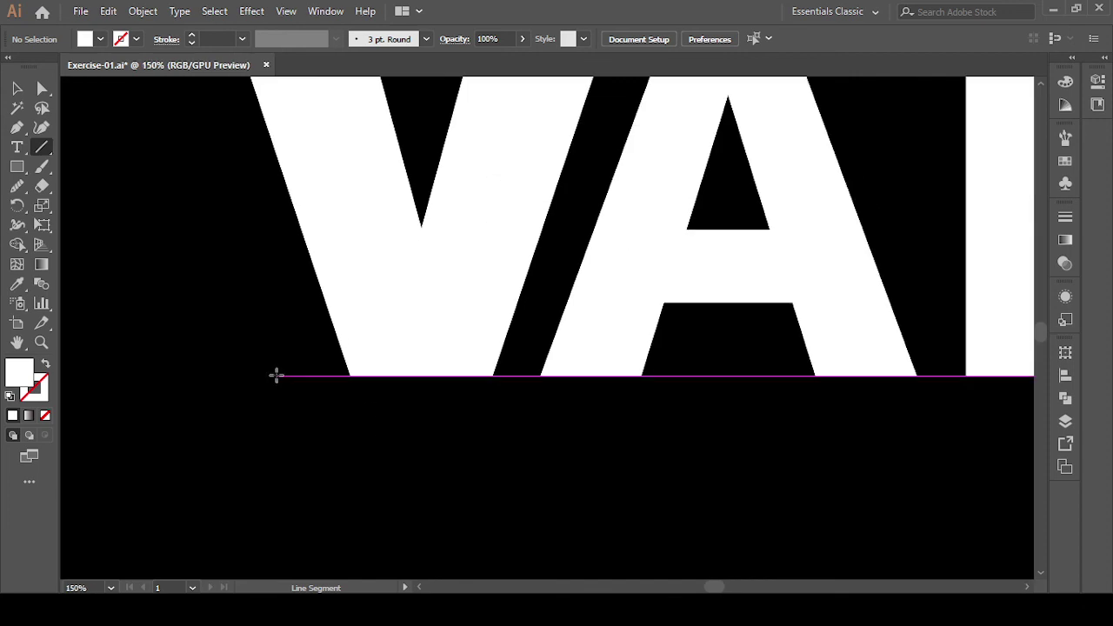
scroll(276, 376, "down", 1)
scroll(276, 375, "down", 1)
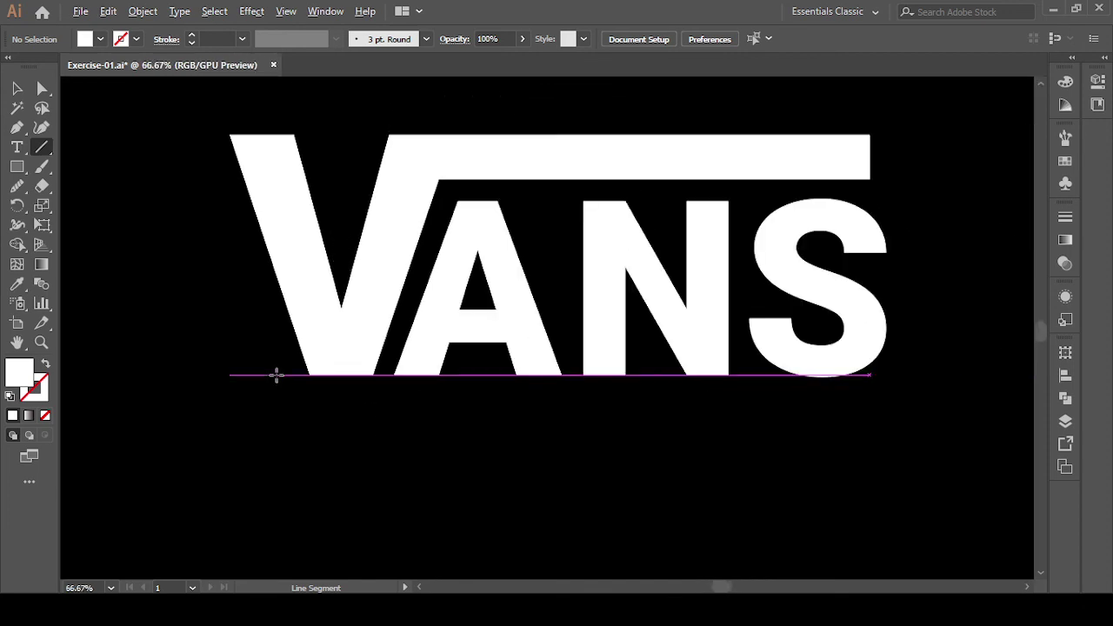
left_click(17, 91)
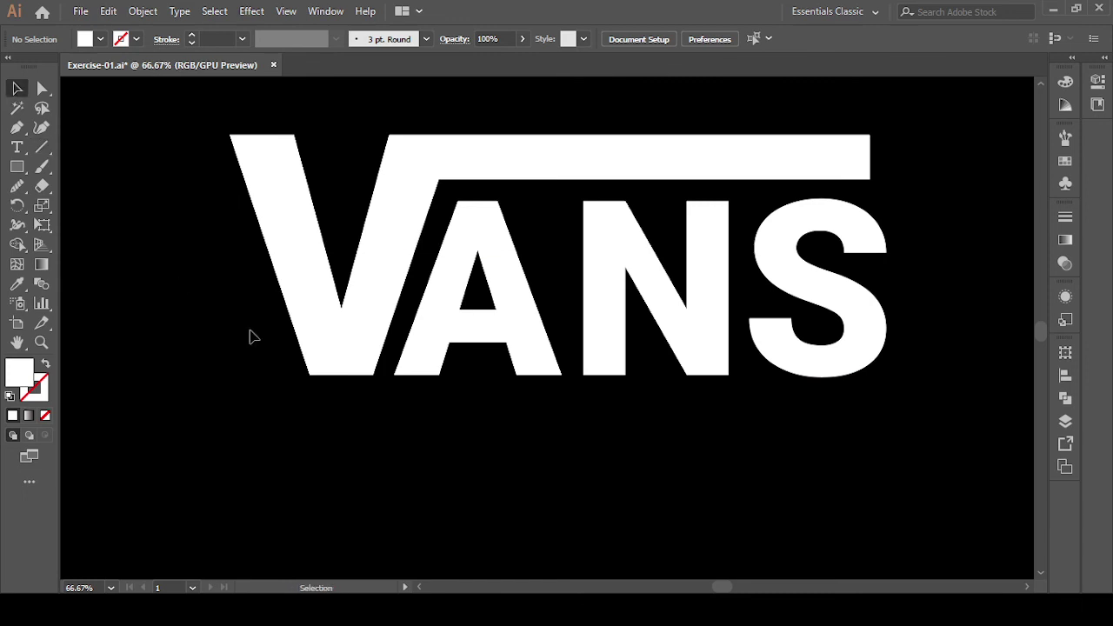
scroll(292, 416, "down", 2)
scroll(447, 460, "down", 1)
Select the VANS logo and scale it up slightly around its centre.
scroll(412, 417, "up", 1)
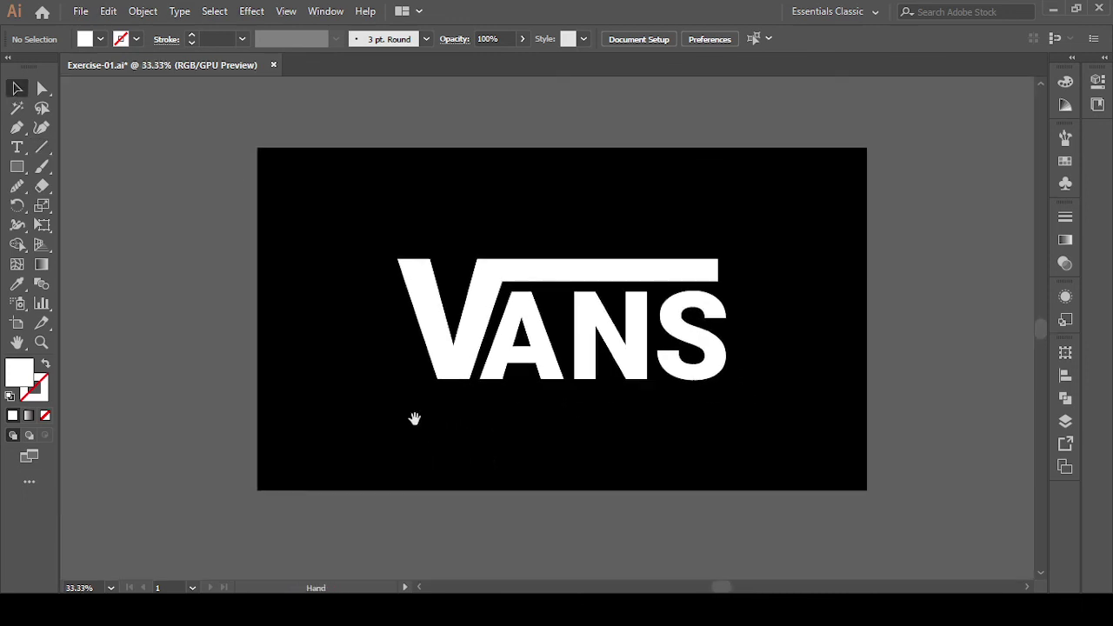
left_click_drag(828, 463, 531, 259)
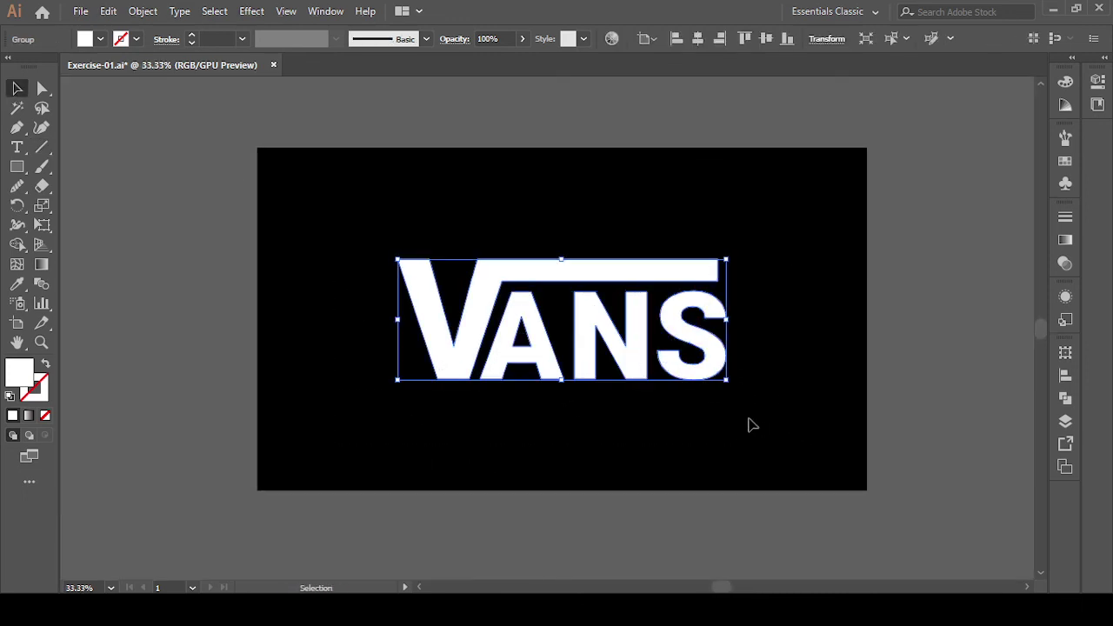
left_click_drag(727, 381, 758, 395)
left_click(768, 472)
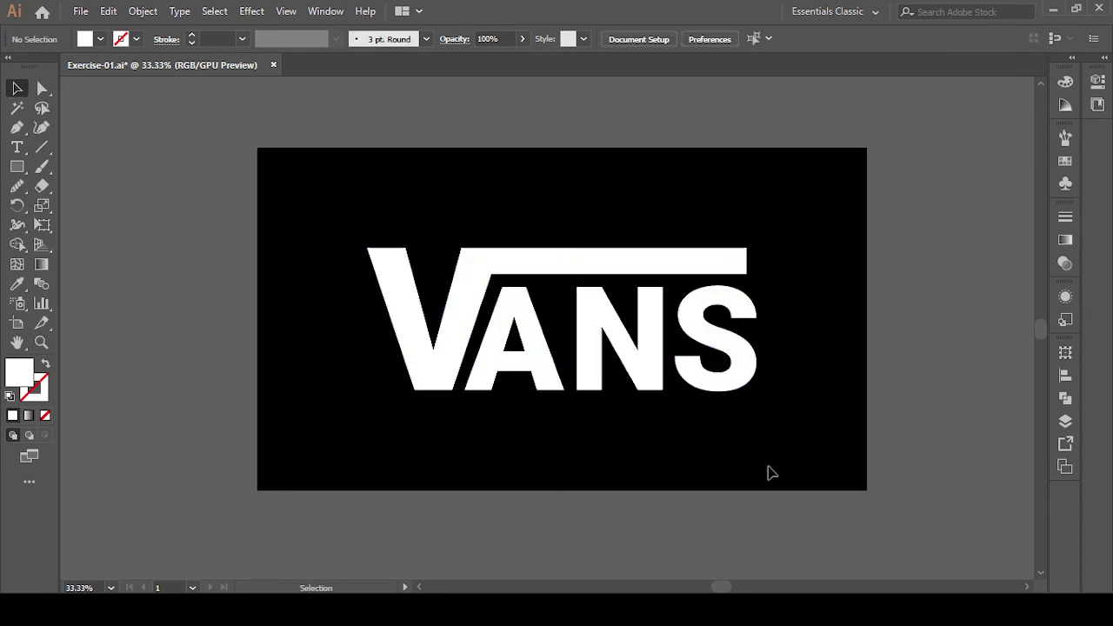
scroll(768, 478, "up", 1)
left_click_drag(716, 460, 800, 545)
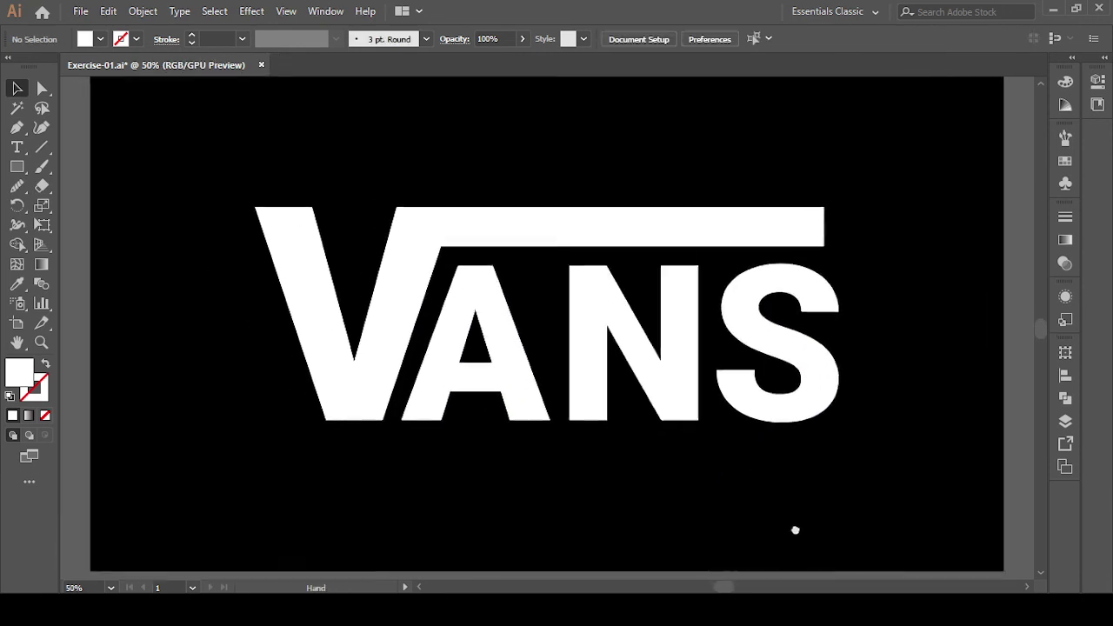
scroll(800, 545, "up", 1)
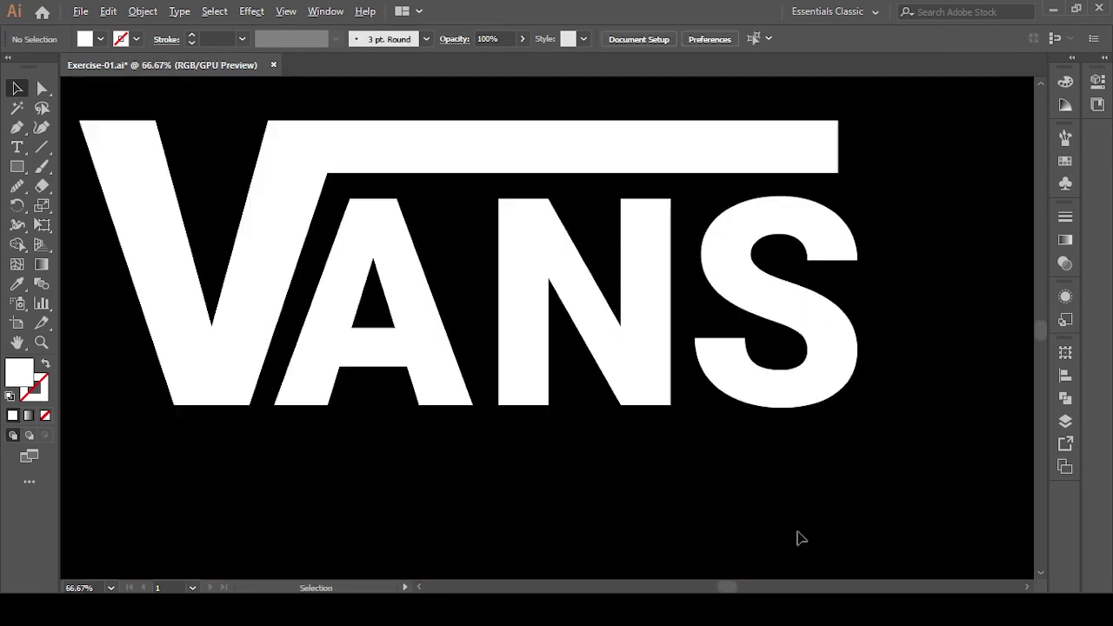
Centre the logo on the artboard and scale it down to about 744 × 274 px.
left_click(554, 372)
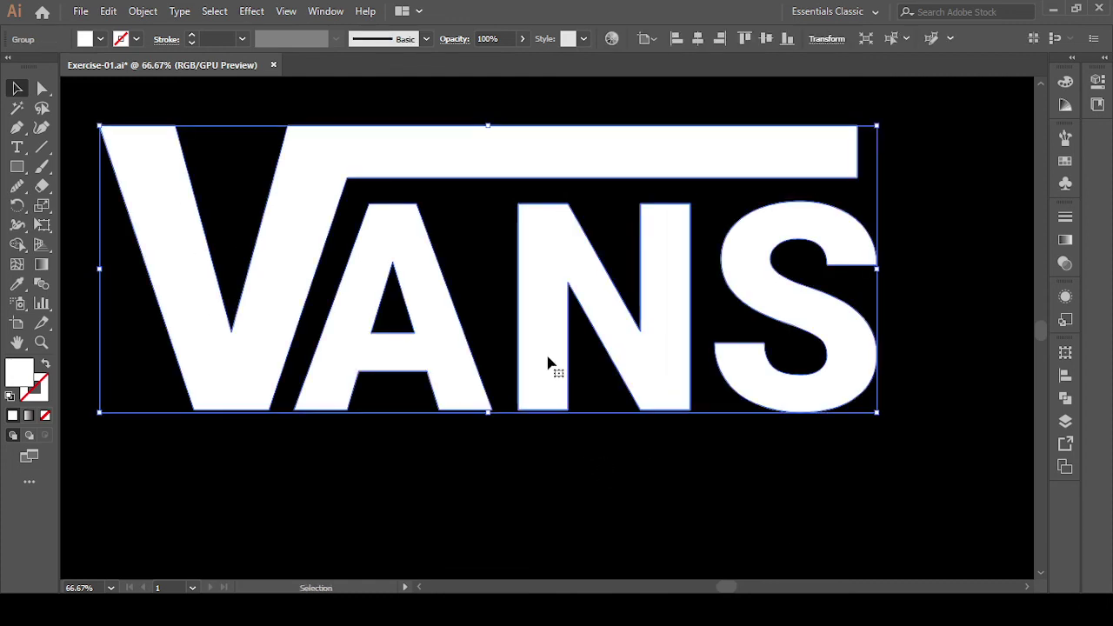
left_click(757, 40)
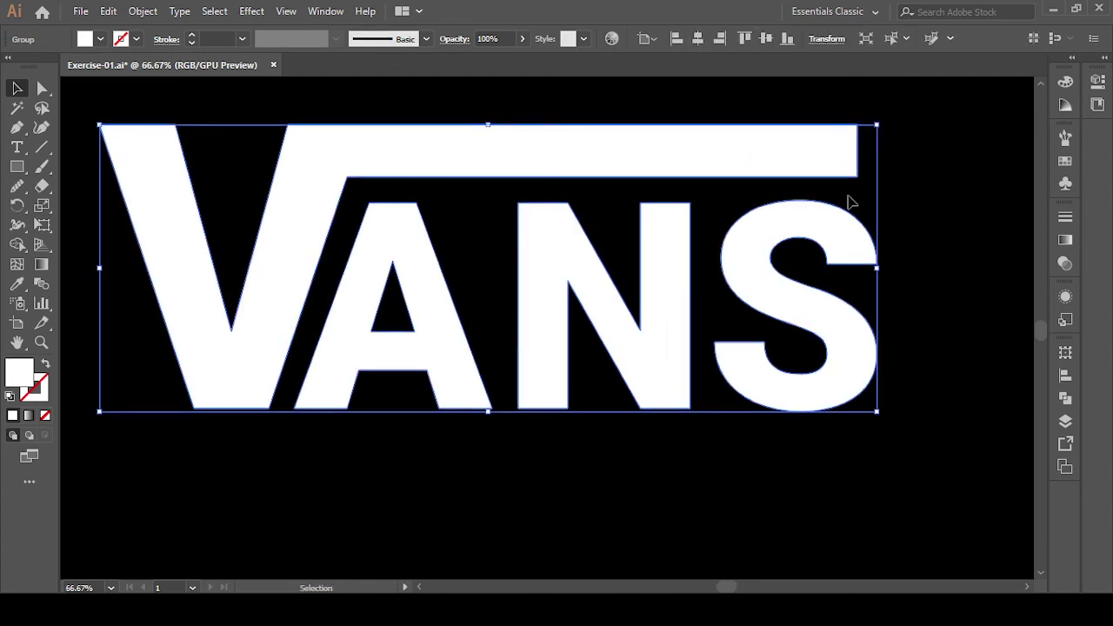
left_click_drag(877, 412, 724, 356)
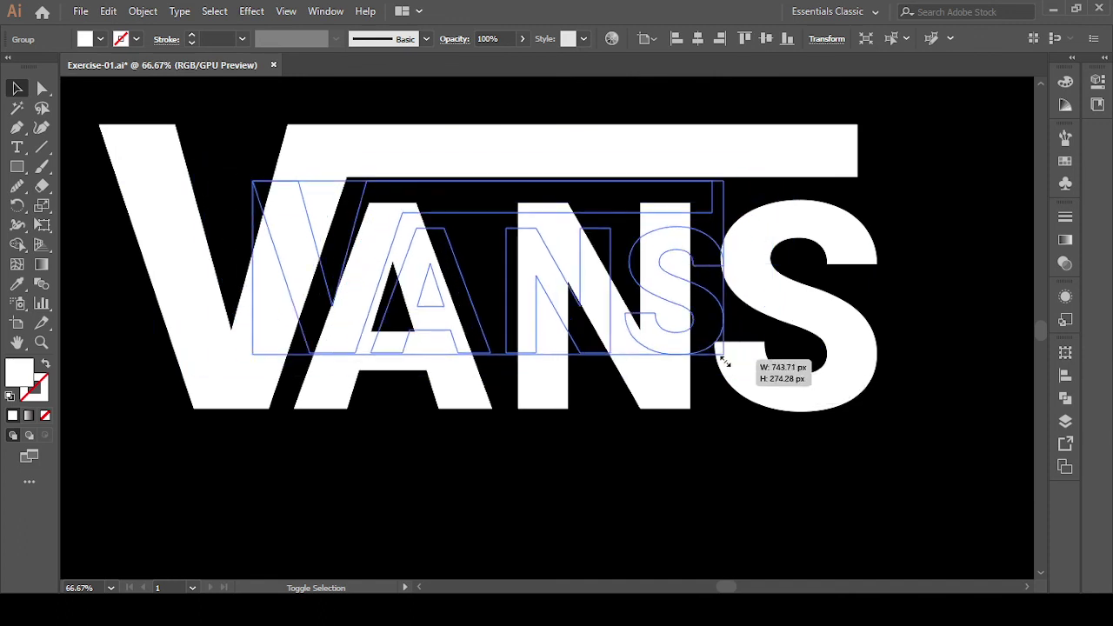
left_click(709, 435)
left_click_drag(631, 432, 671, 460)
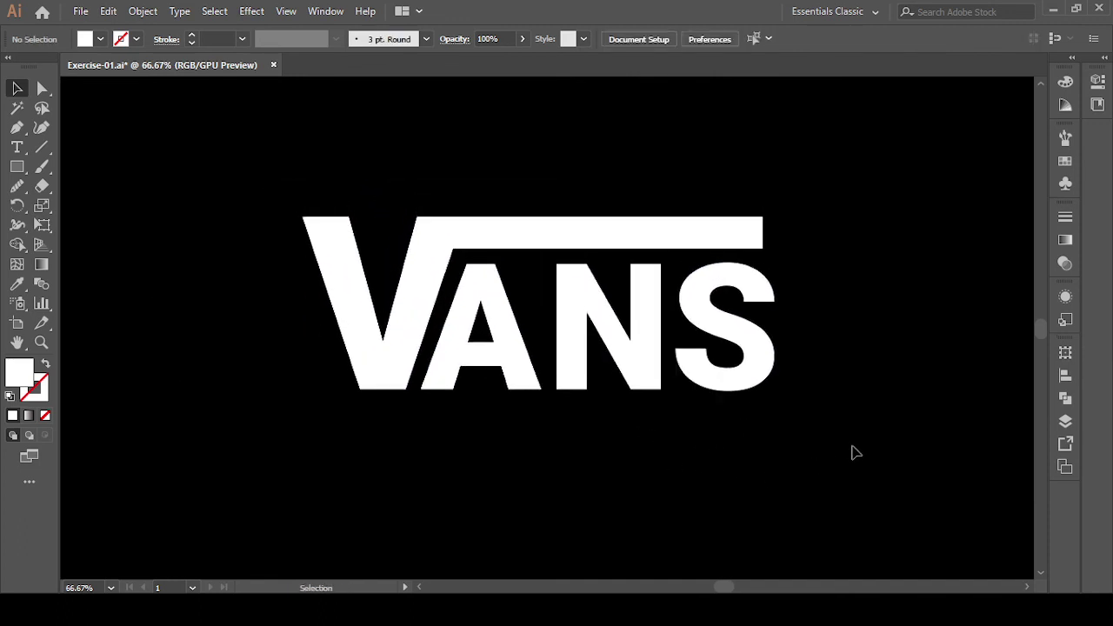